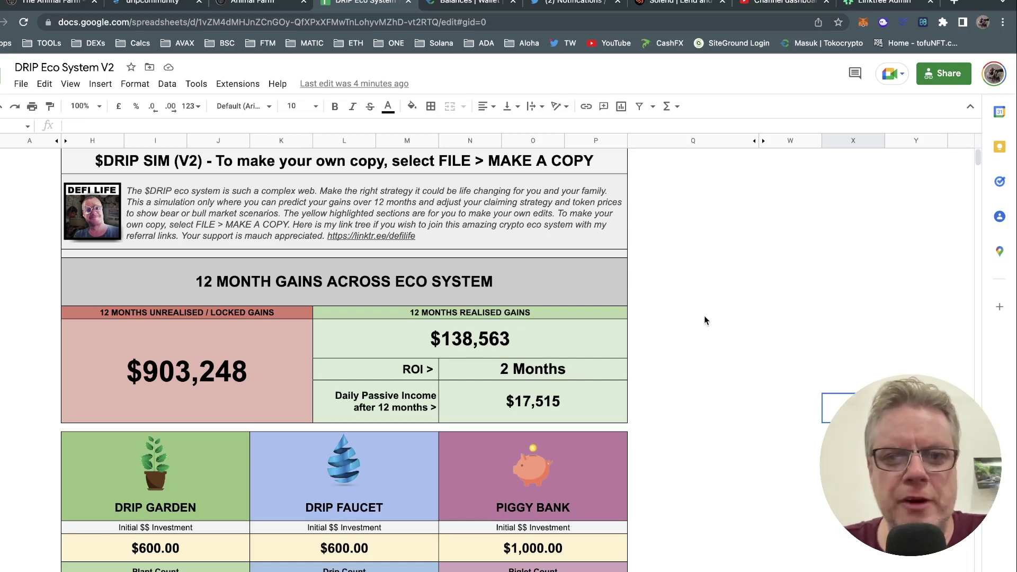
click(669, 219)
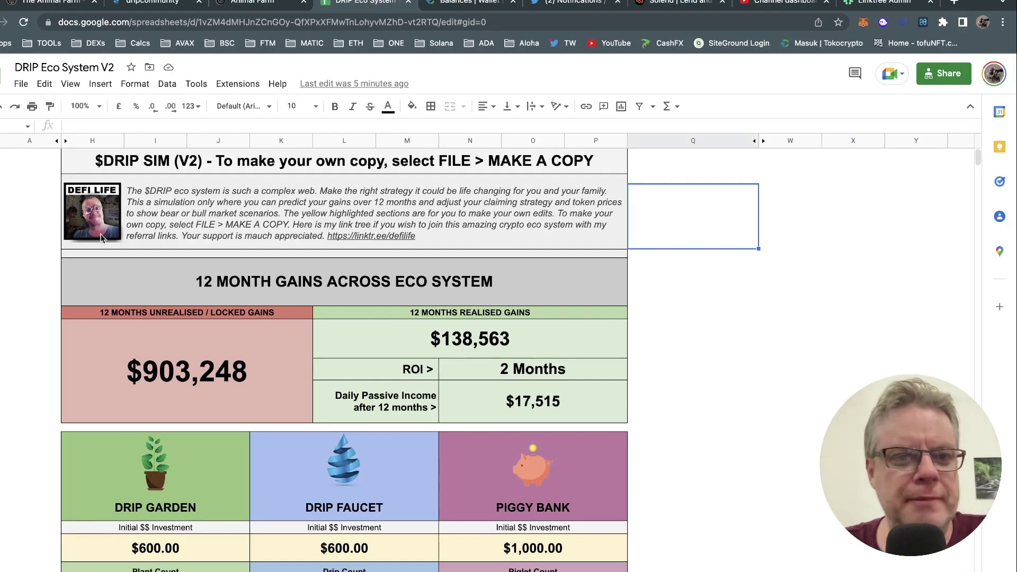
click(37, 246)
click(46, 302)
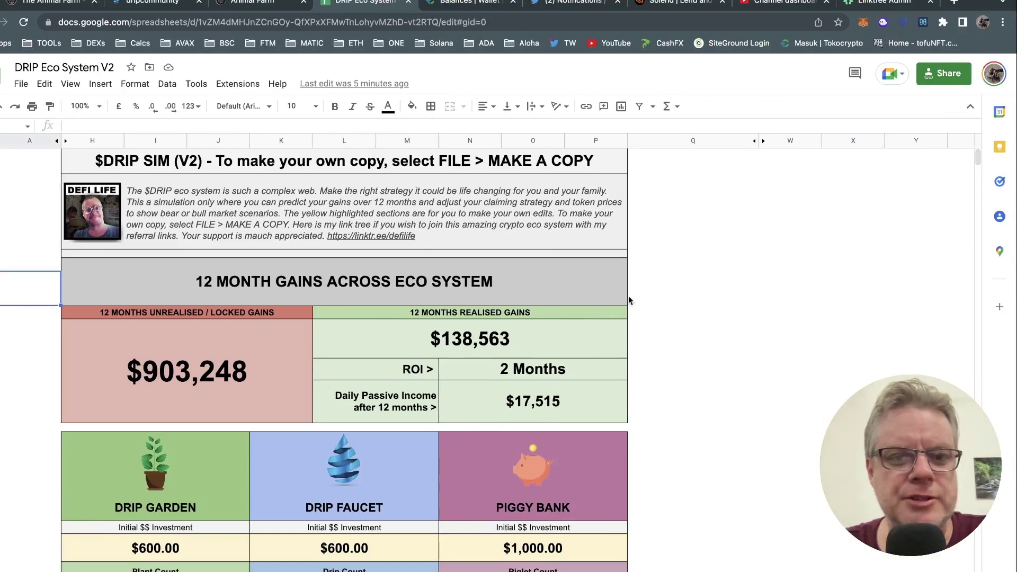
click(727, 323)
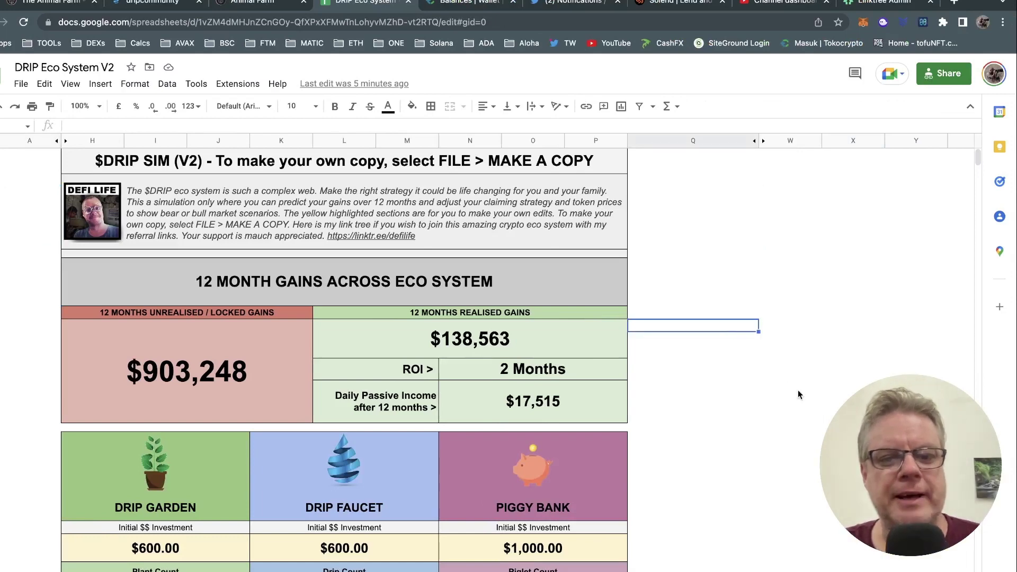
Choose 0 weeks as the lock period for the Piggy Bank stake
scroll(798, 390, down, 1)
scroll(797, 390, down, 3)
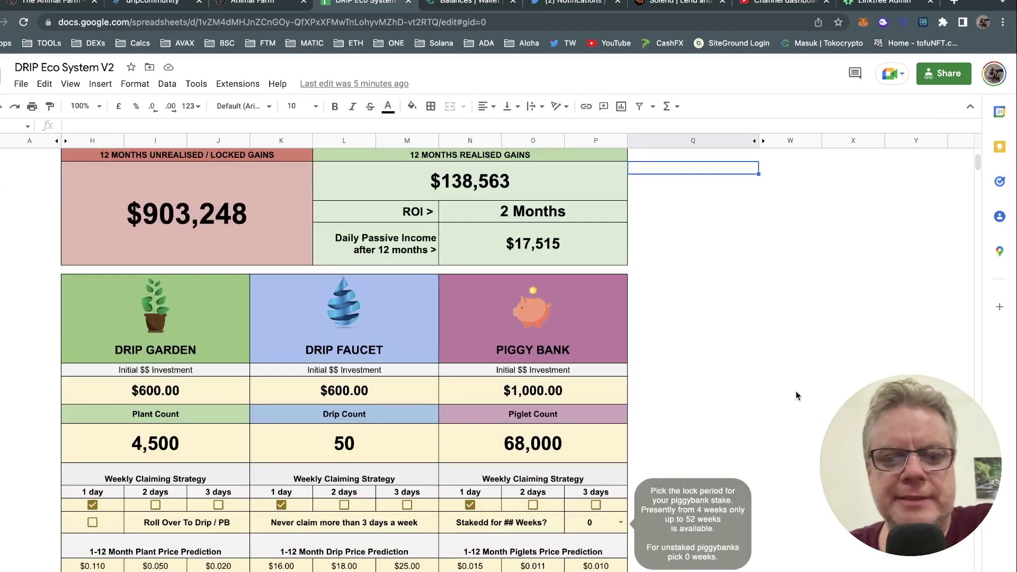
mouse_move(591, 507)
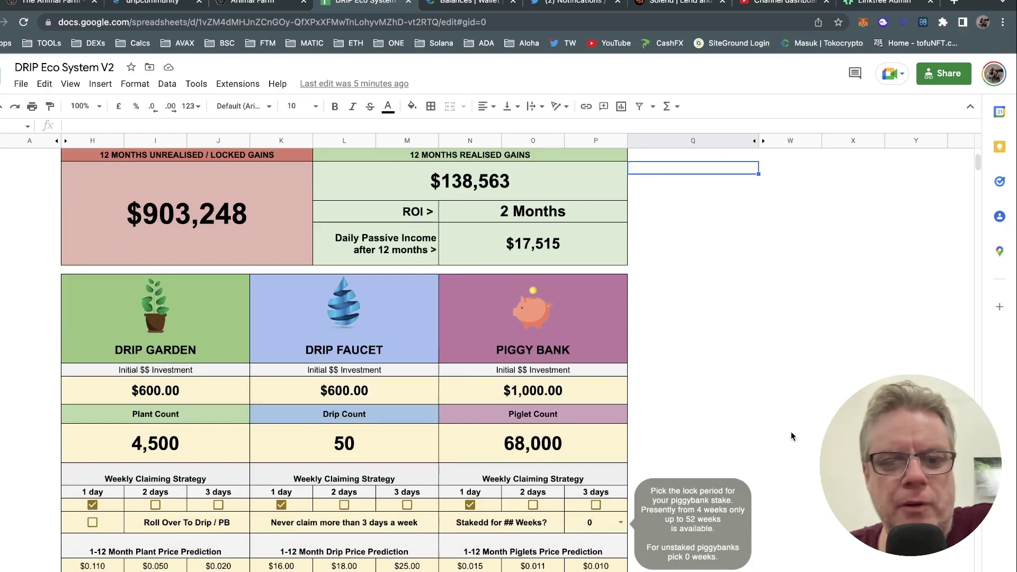
click(847, 505)
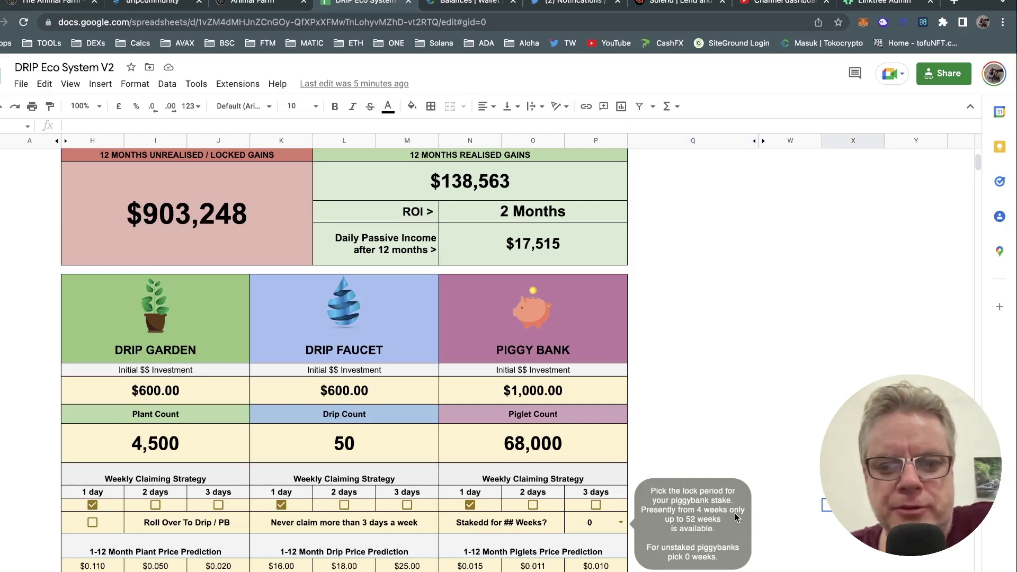
click(619, 523)
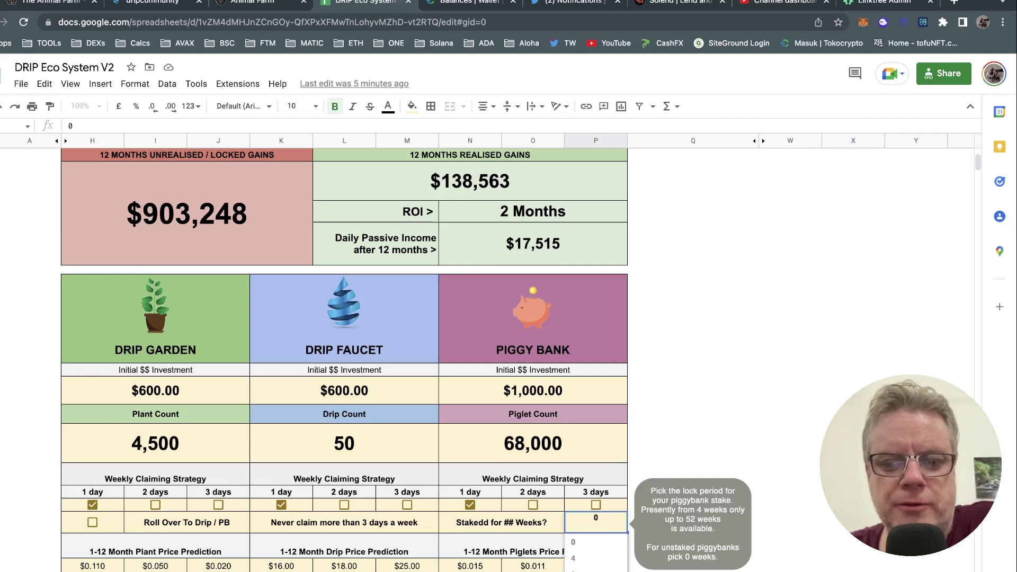
click(598, 545)
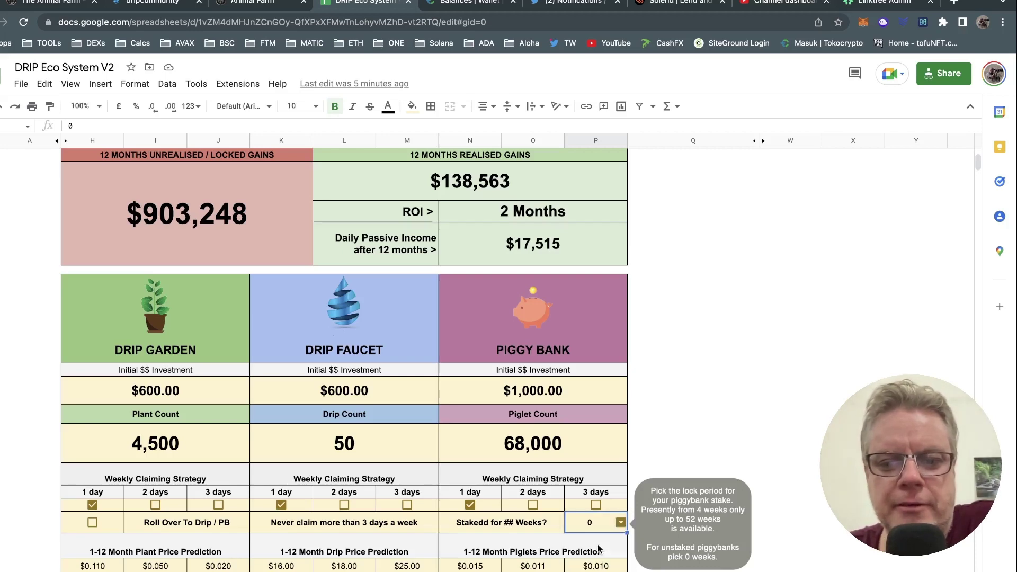
Examine the initial investment amounts for Drip Garden, Drip Faucet and Piggy Bank
scroll(731, 448, down, 5)
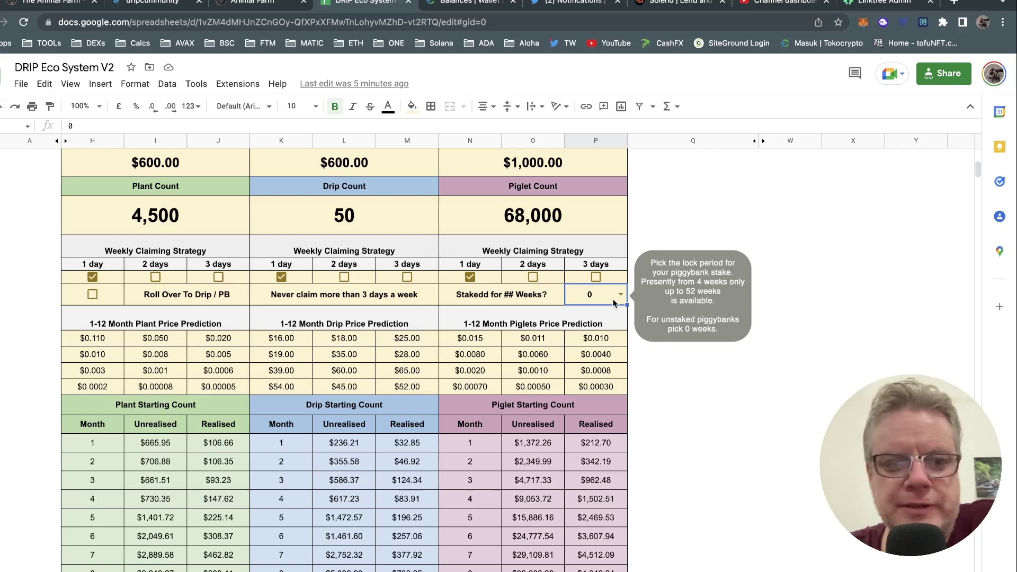
scroll(318, 344, up, 3)
click(155, 316)
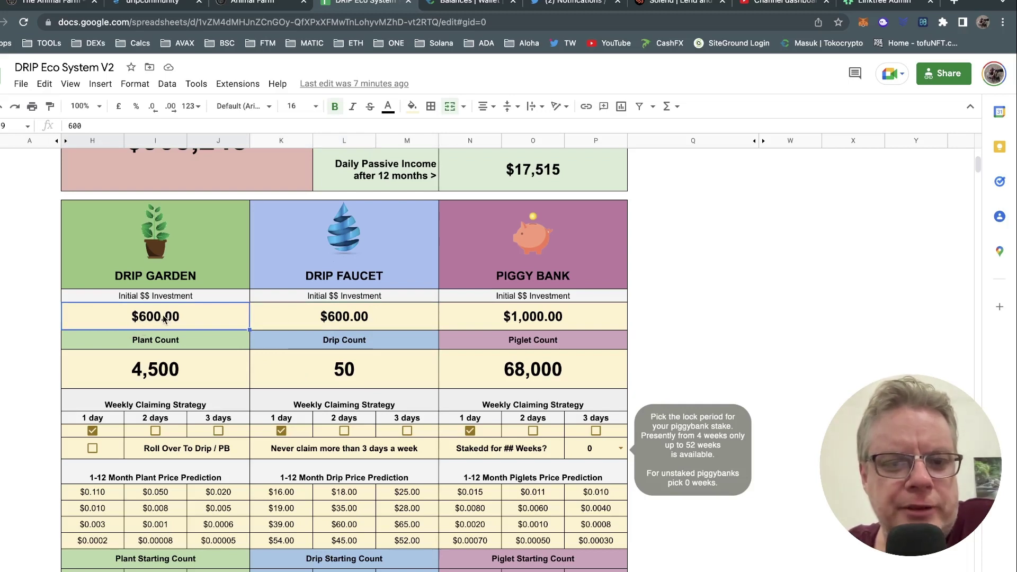
key(Tab)
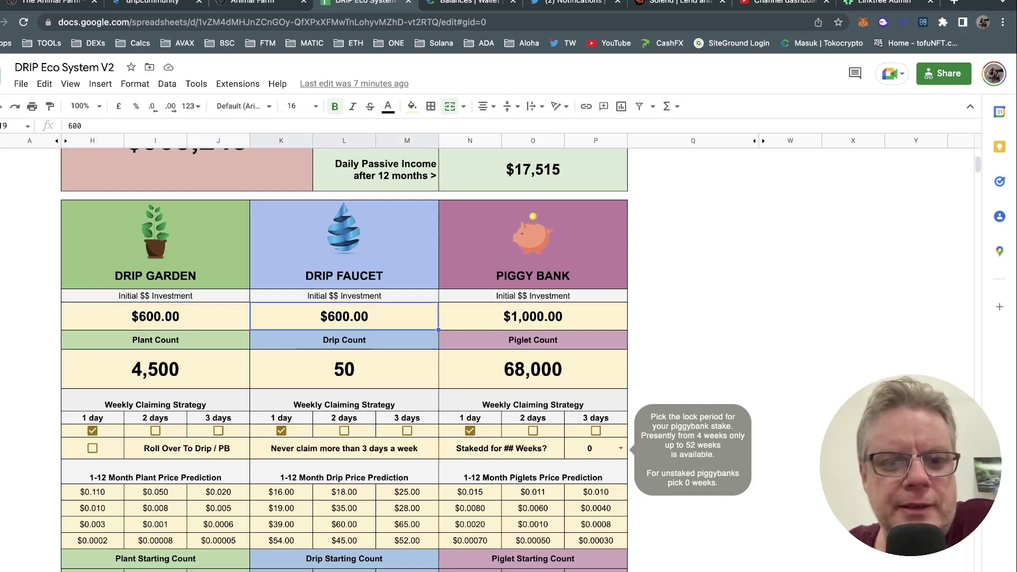
key(Tab)
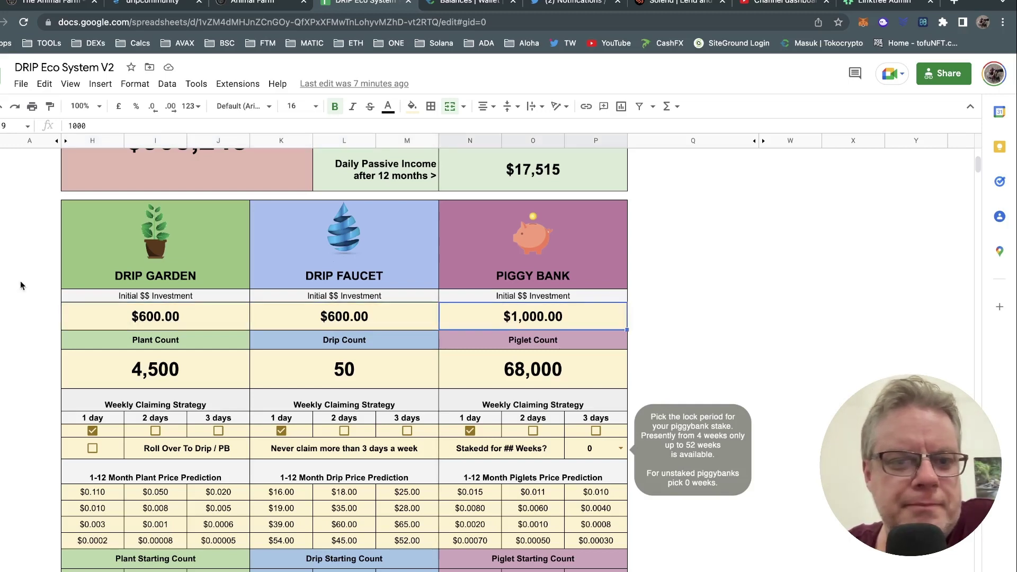
click(157, 281)
click(363, 273)
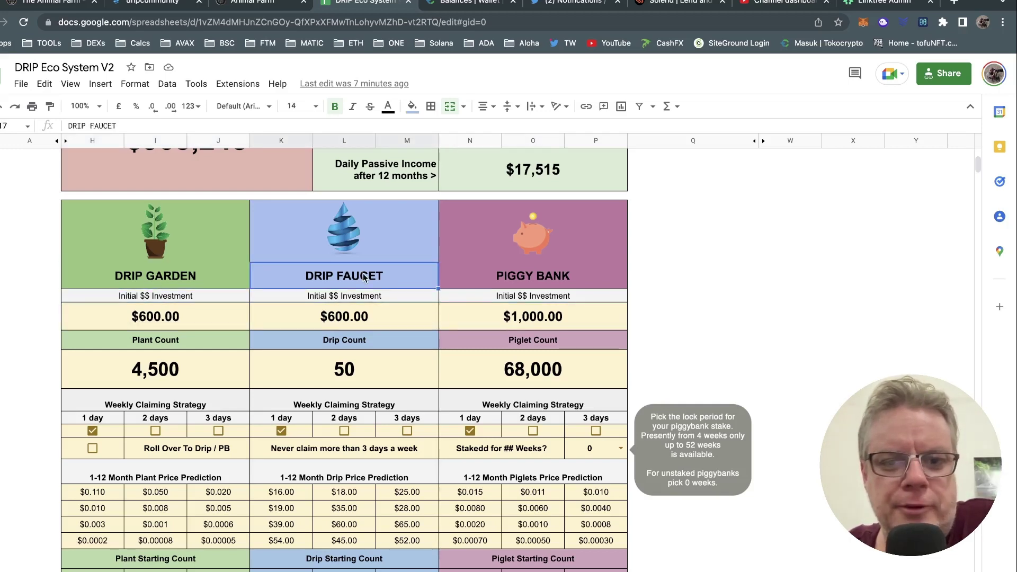
key(Tab)
click(170, 327)
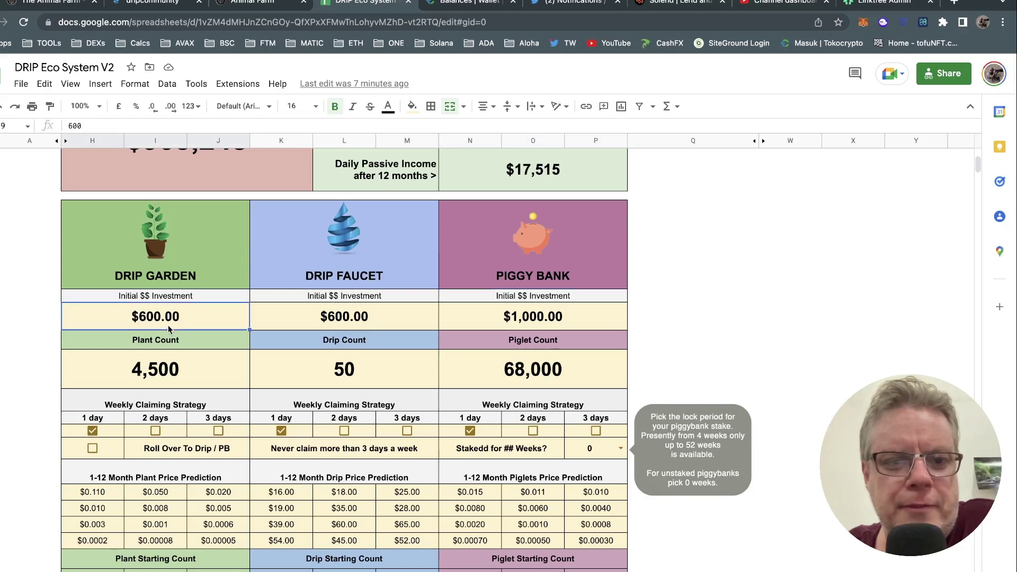
key(Right)
key(Right)
key(Left)
key(Left)
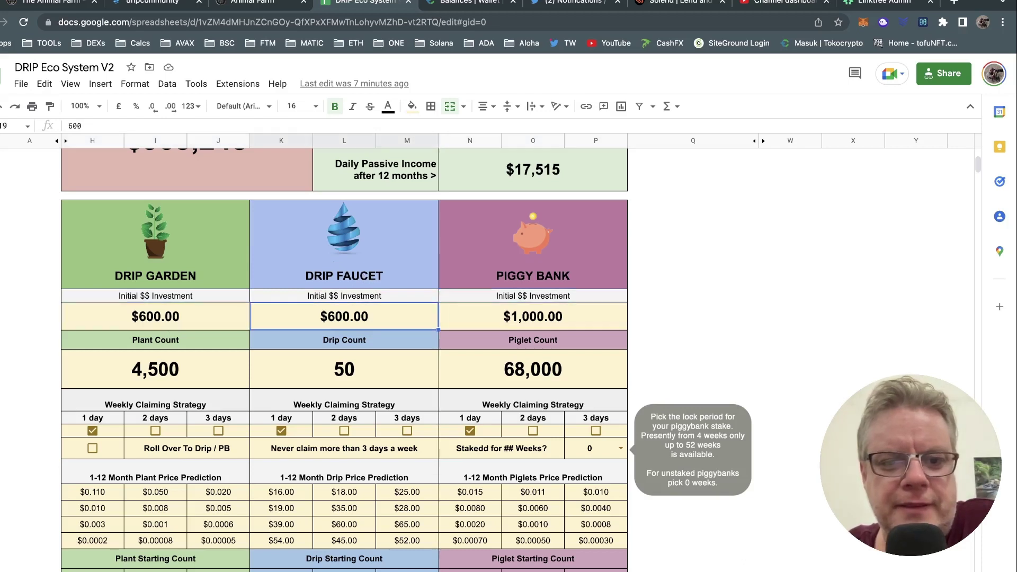
key(Right)
key(Right)
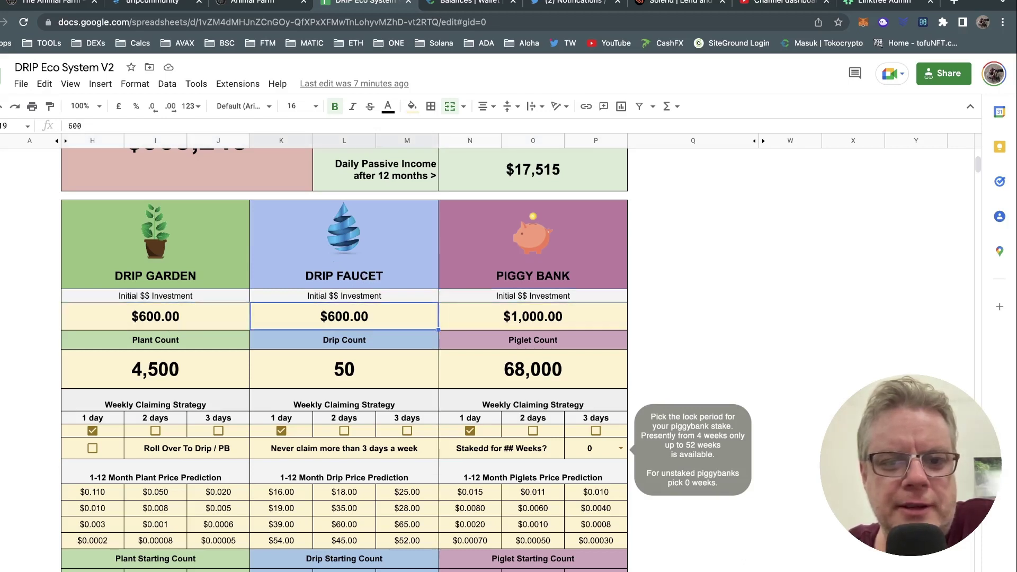
key(Left)
key(Left)
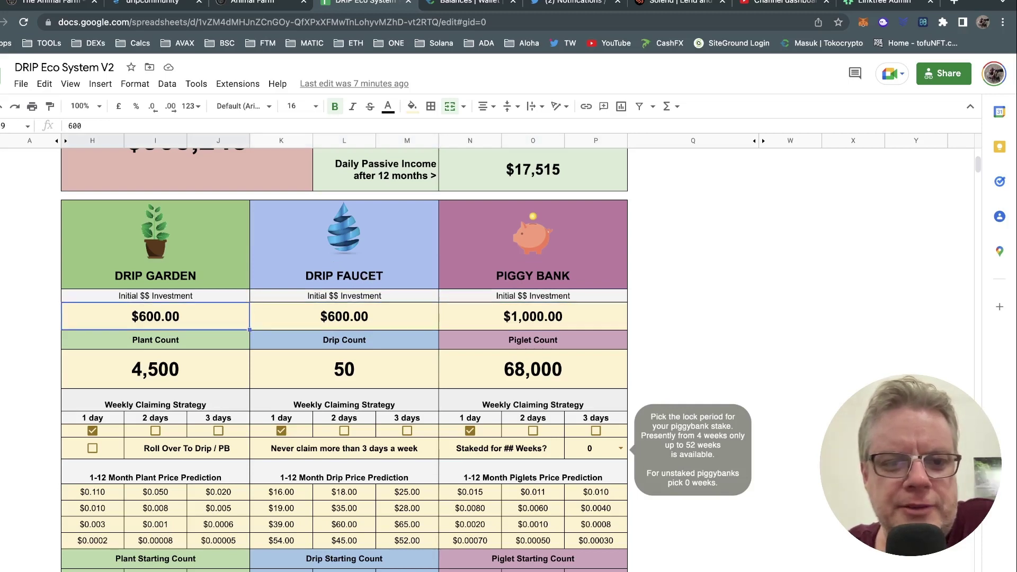
key(Right)
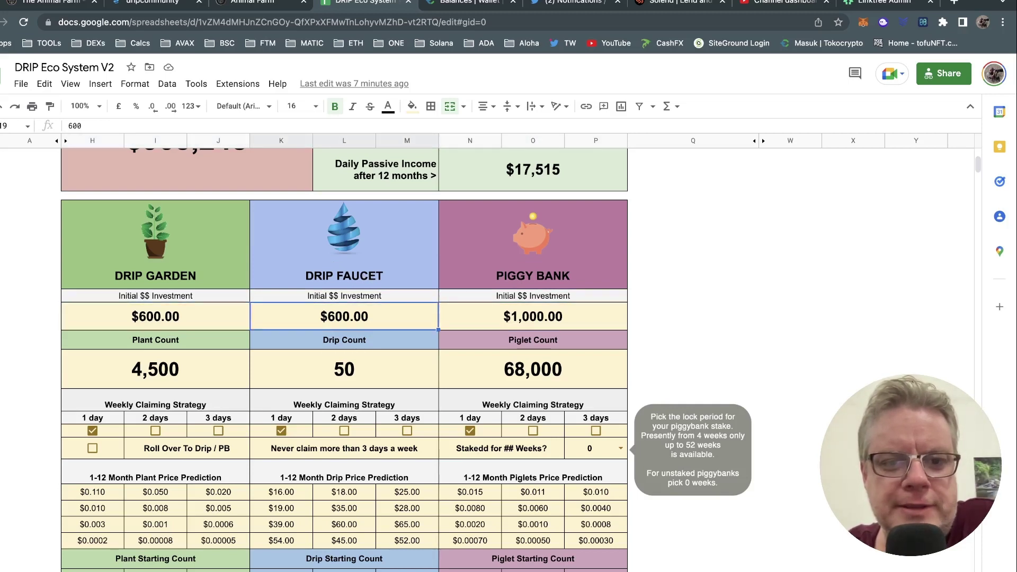
key(Right)
key(Left)
key(Left)
key(Left)
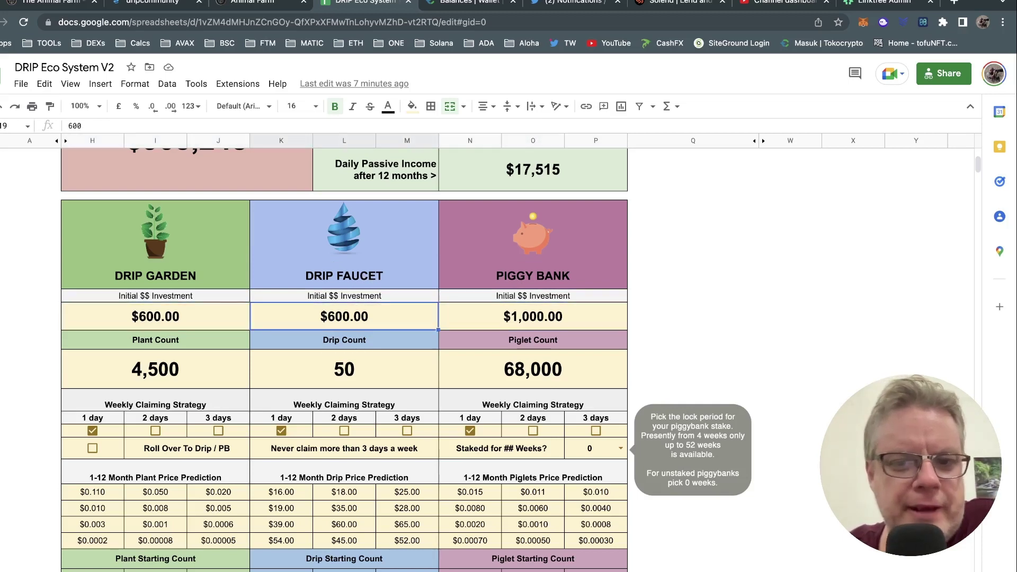
Examine the plant, drip and piglet count cells below the initial investments
key(Down)
key(Right)
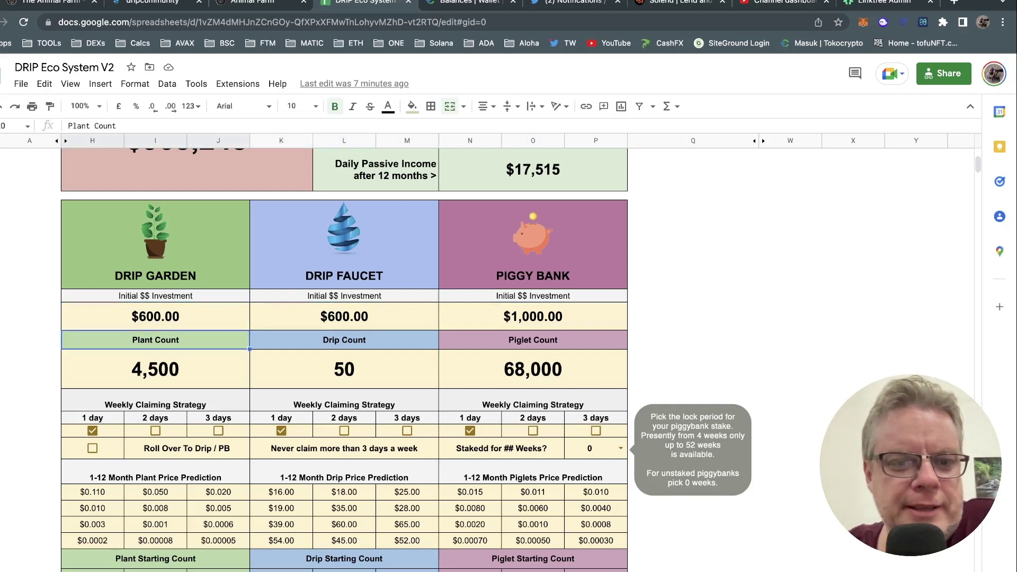
key(Down)
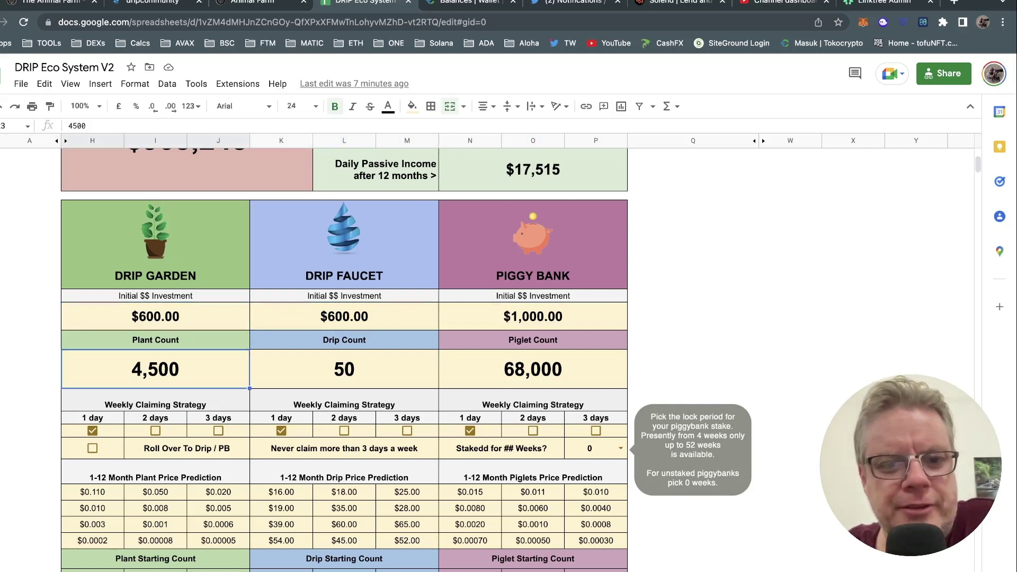
key(Right)
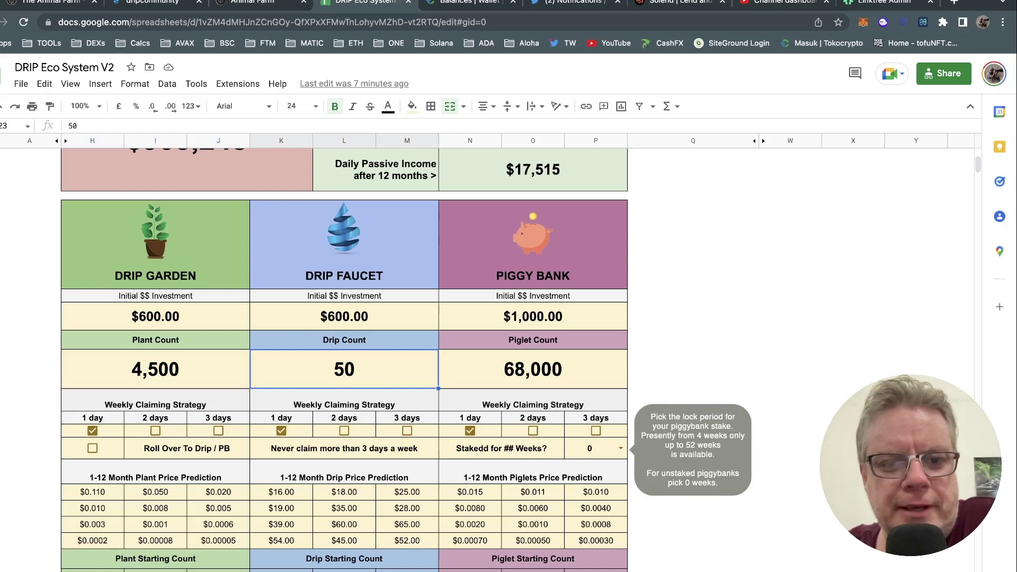
click(532, 369)
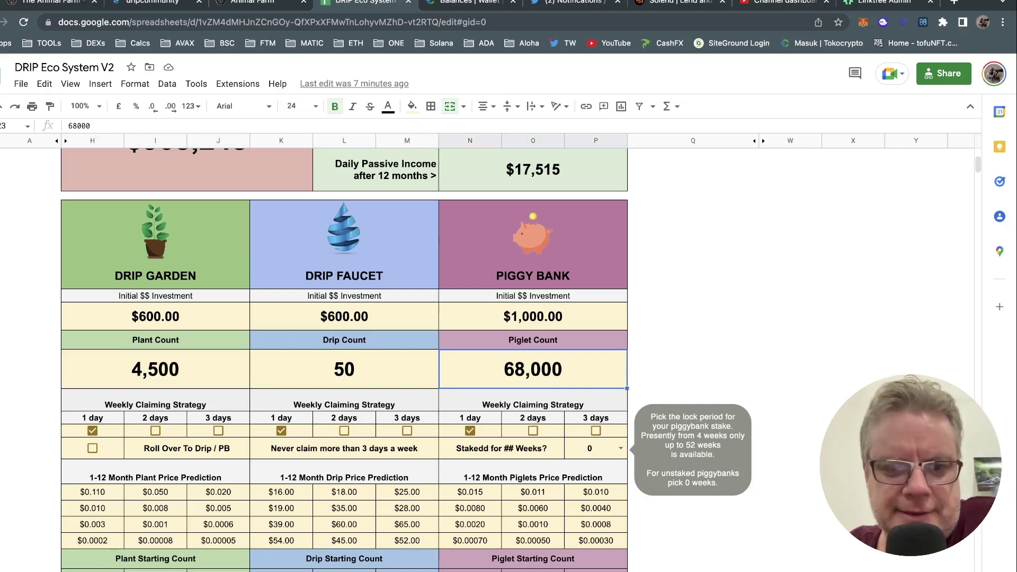
key(Left)
key(Left)
key(Left)
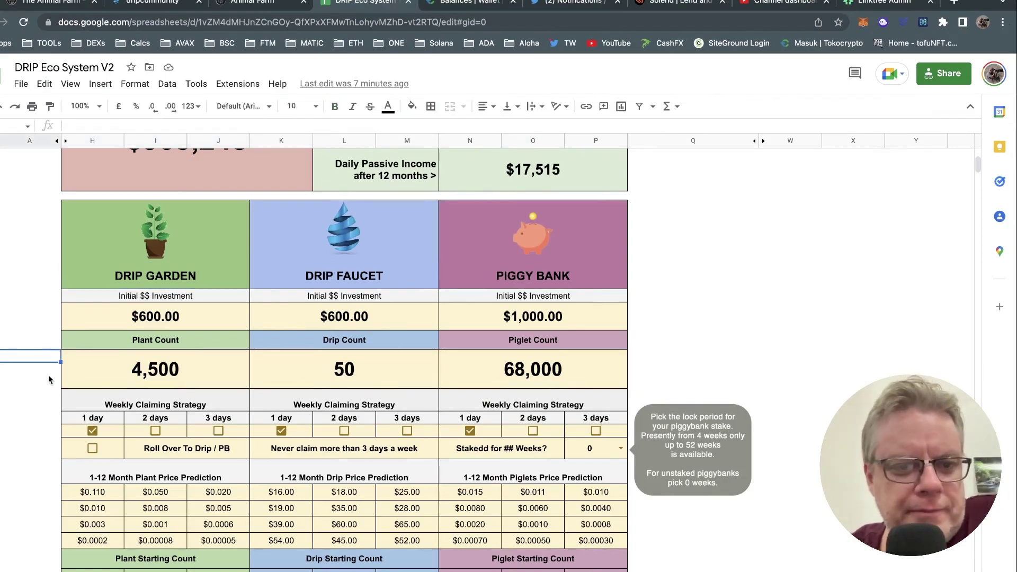
click(174, 381)
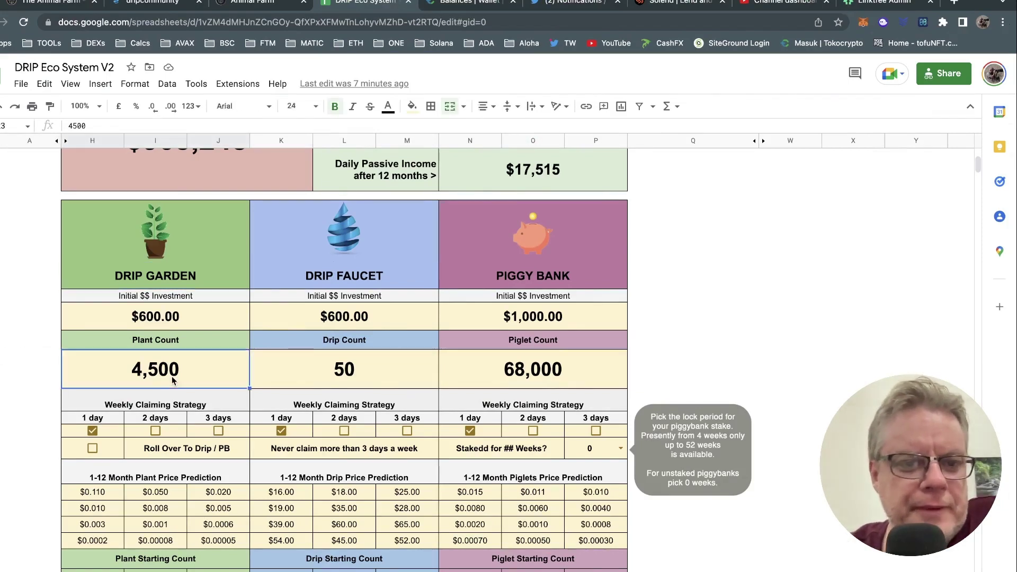
Try the 2 days and 3 days weekly claiming options for Drip Garden, and restore the 1 day strategy
click(143, 403)
click(111, 433)
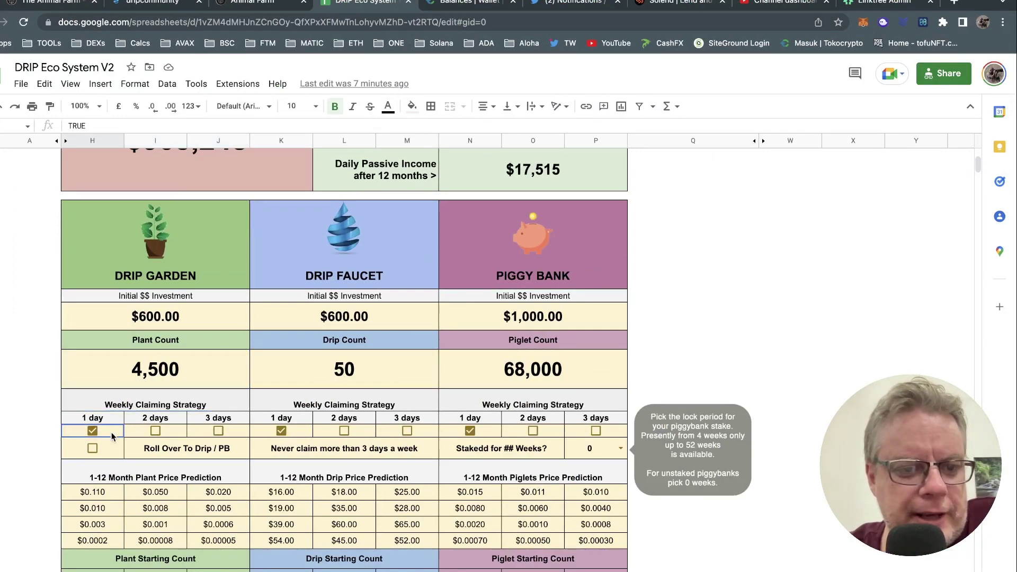
click(155, 430)
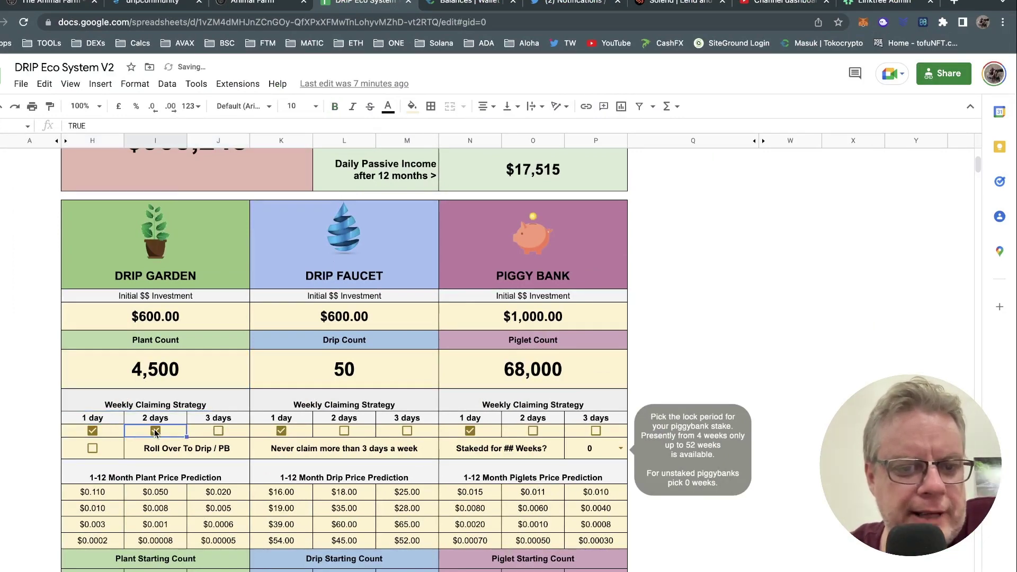
click(218, 430)
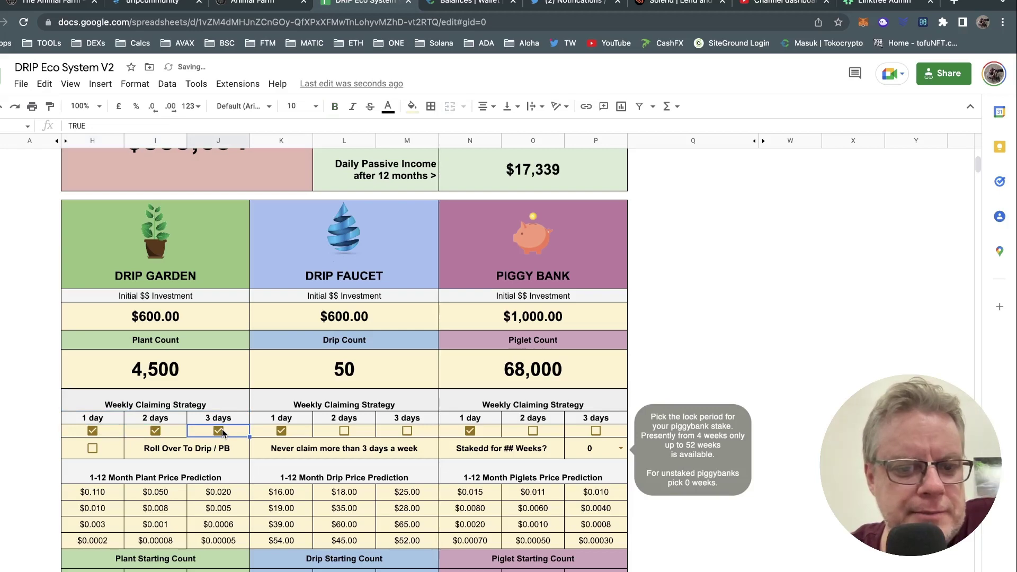
scroll(221, 432, down, 3)
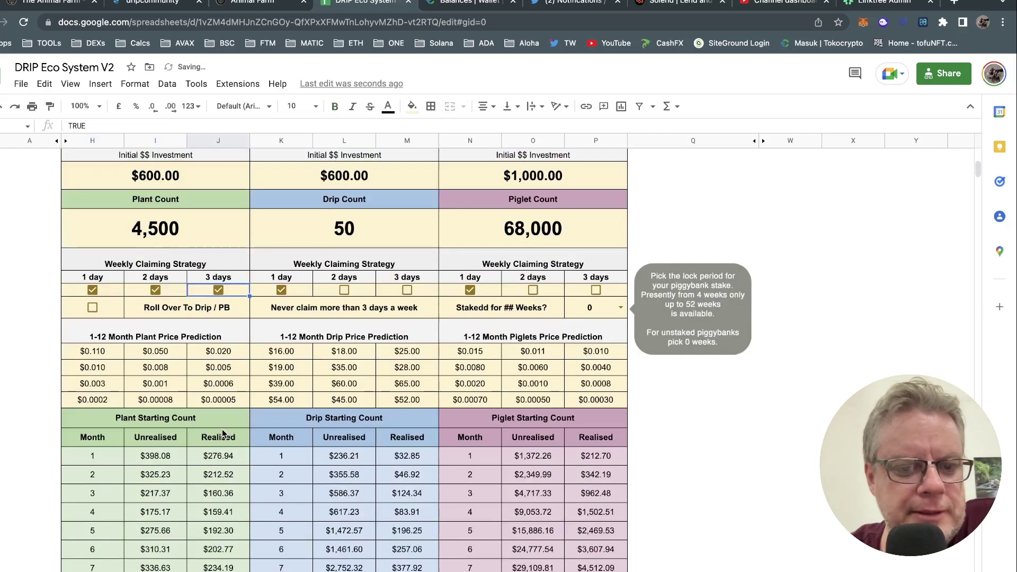
click(218, 291)
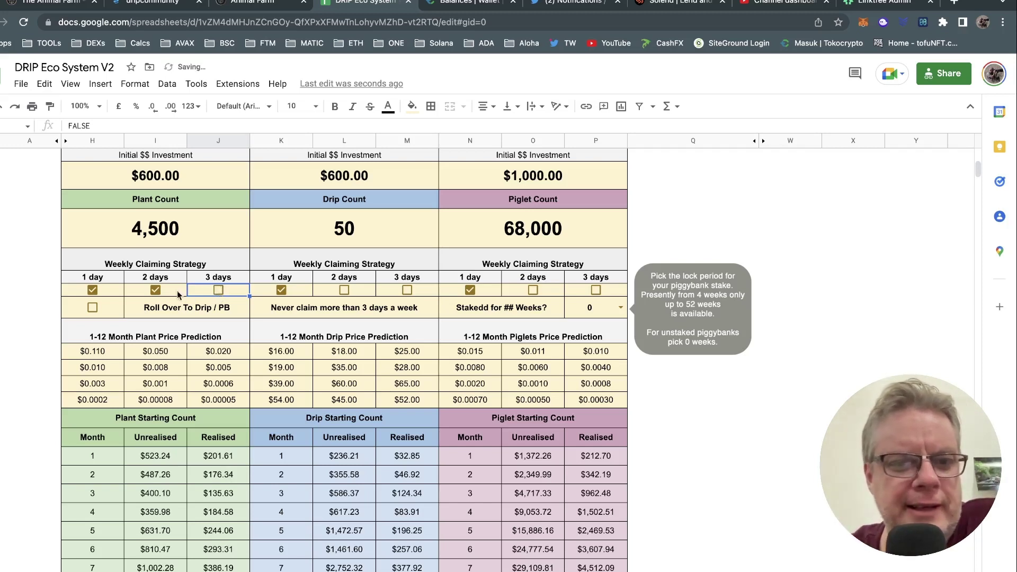
click(155, 290)
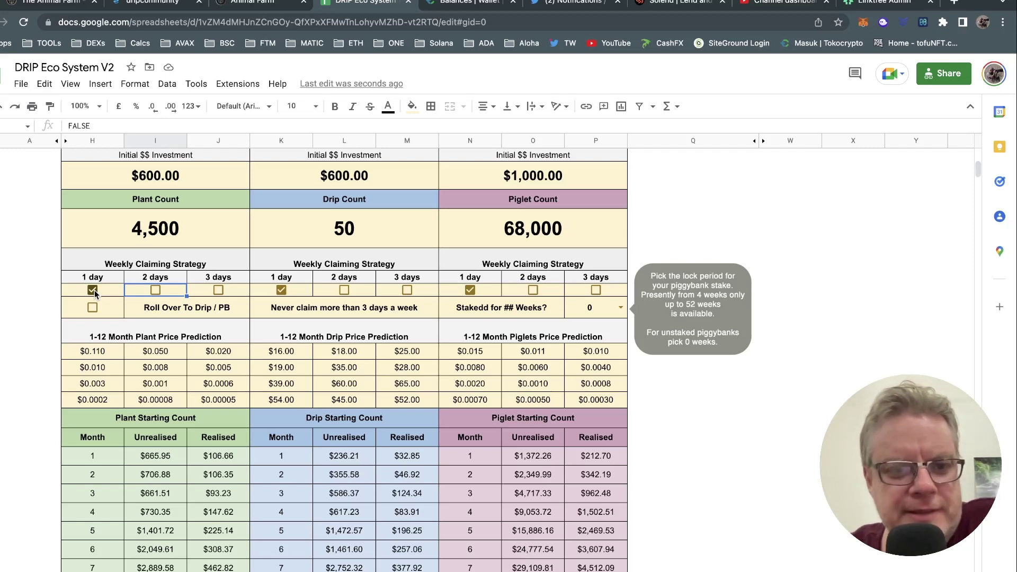
Enable the Roll Over To Drip / PB option for Drip Garden
click(43, 332)
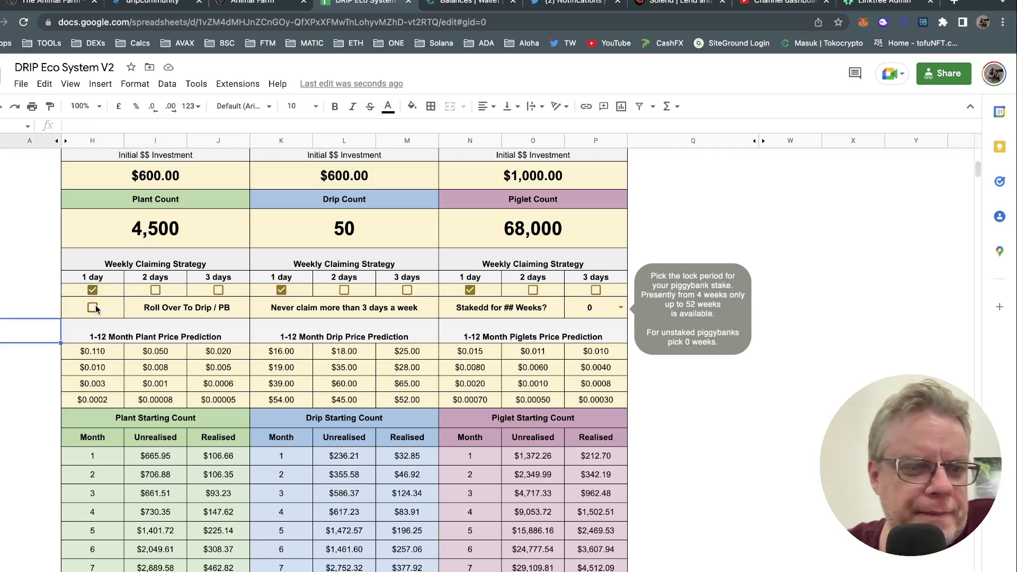
click(182, 310)
scroll(182, 309, up, 5)
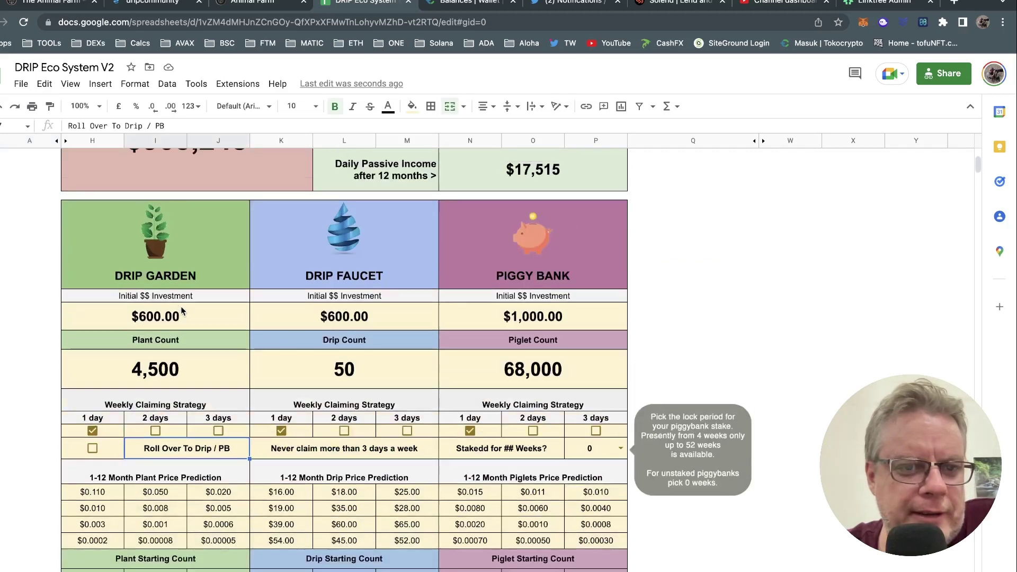
scroll(180, 306, down, 4)
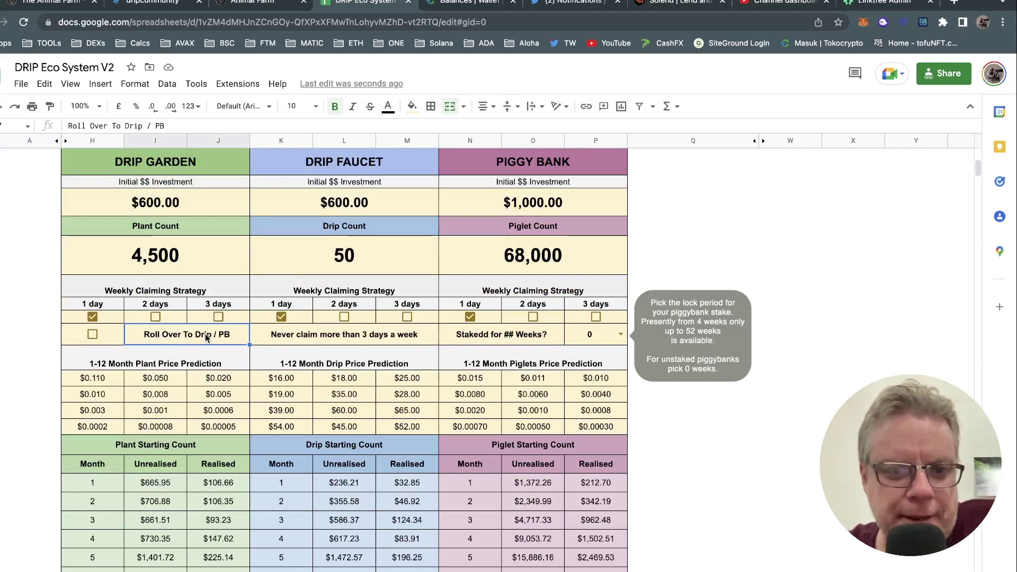
click(92, 335)
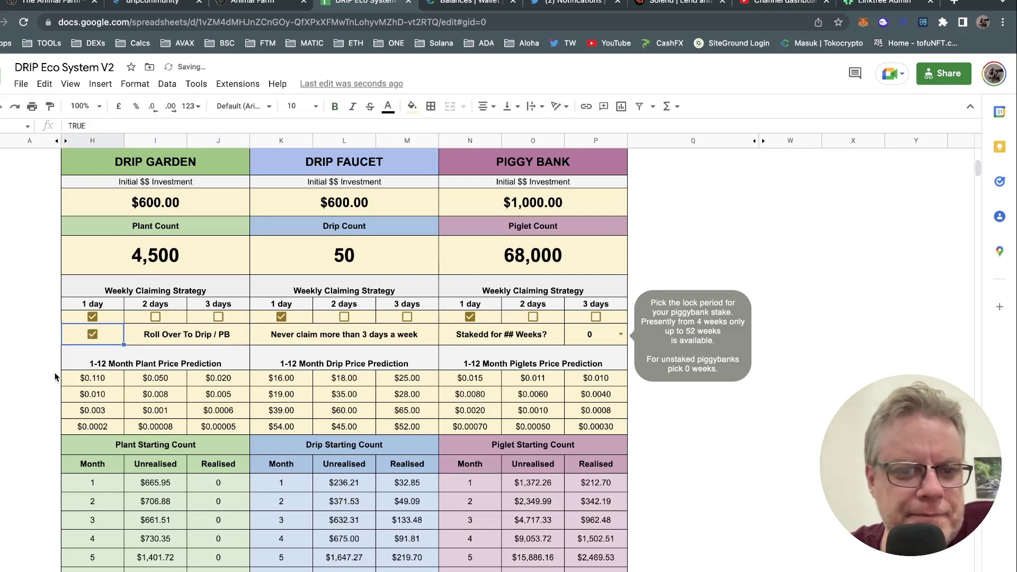
Examine the Drip Garden monthly Realised cells and their formulas with Roll Over To Drip / PB enabled
scroll(55, 373, down, 2)
scroll(219, 367, down, 1)
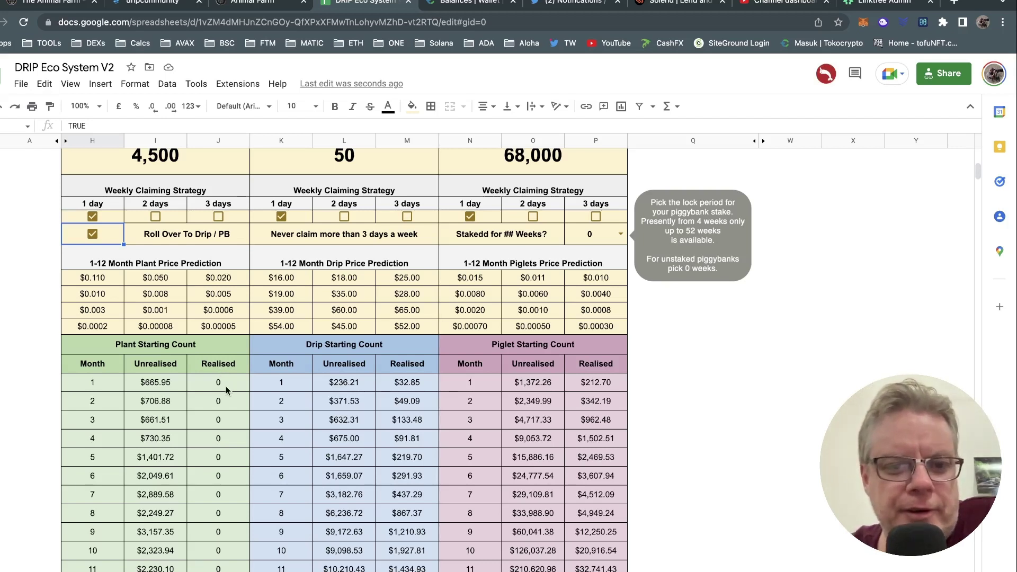
click(227, 390)
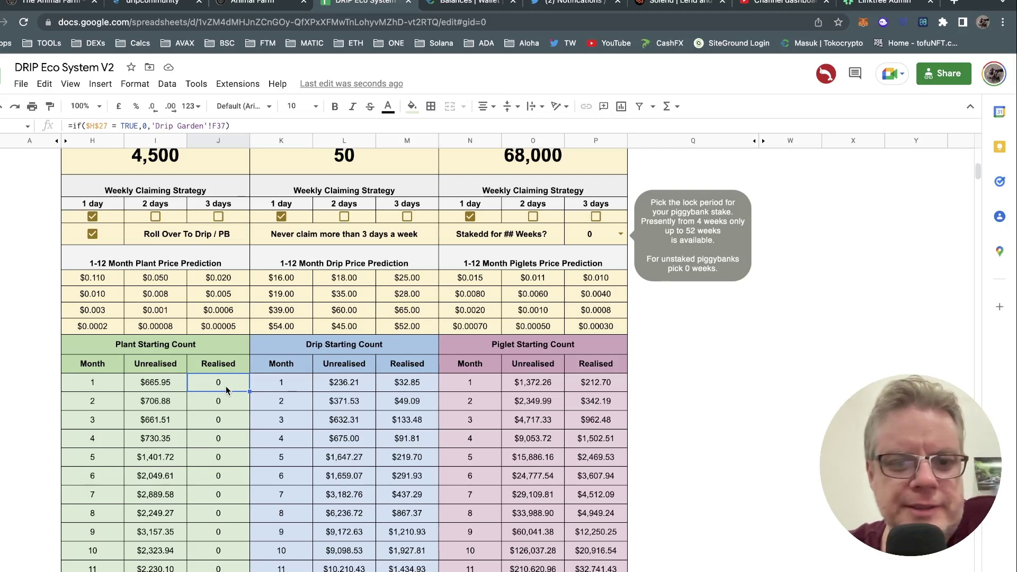
key(Down)
key(Down)
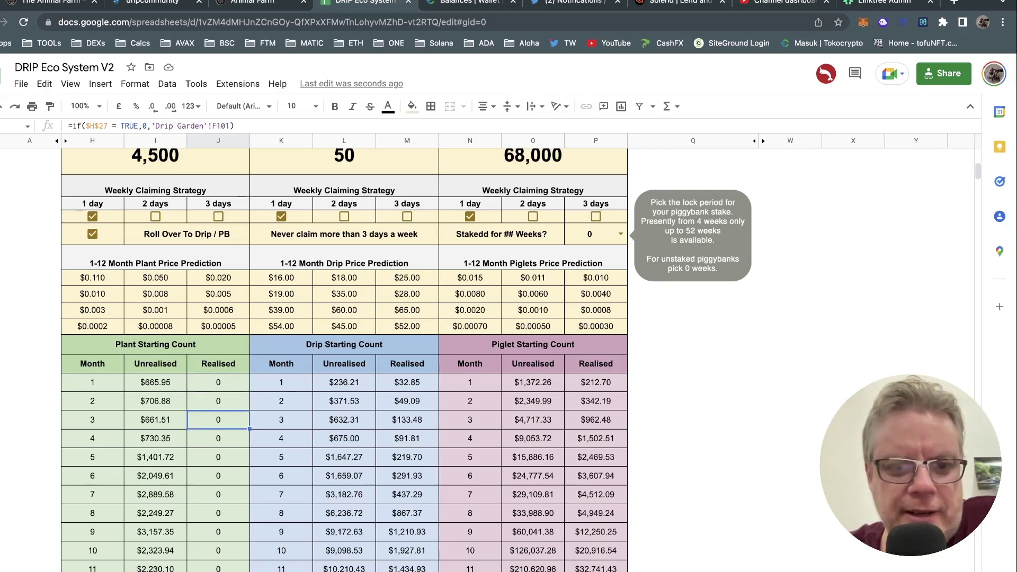
key(Up)
key(Up)
key(Up)
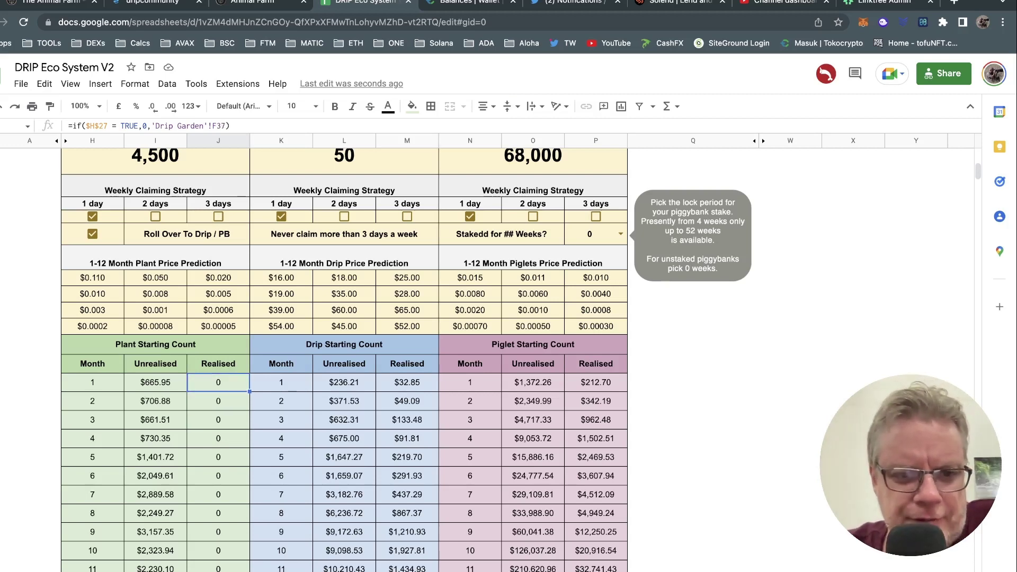
key(Down)
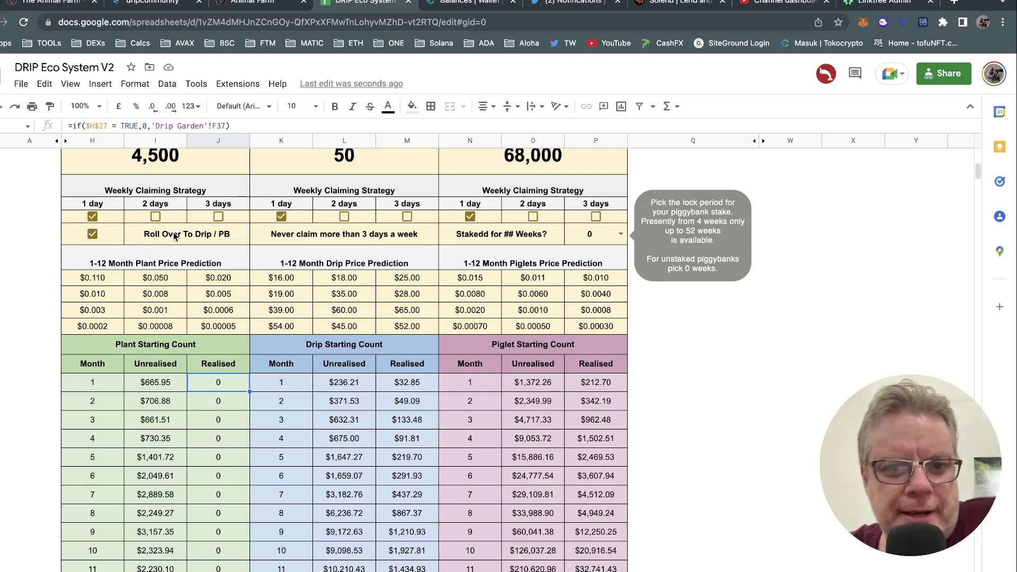
click(223, 406)
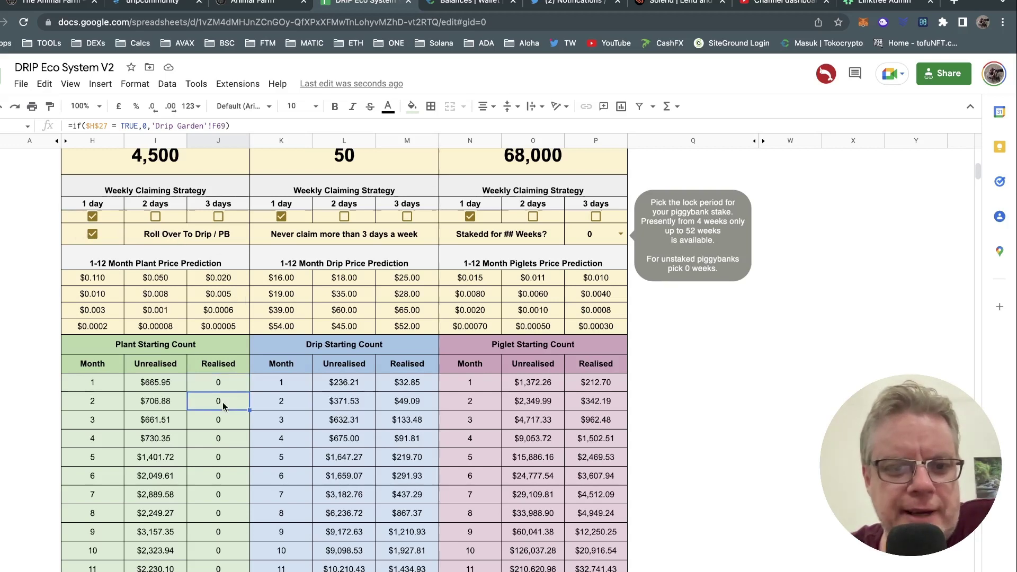
key(Down)
key(Down)
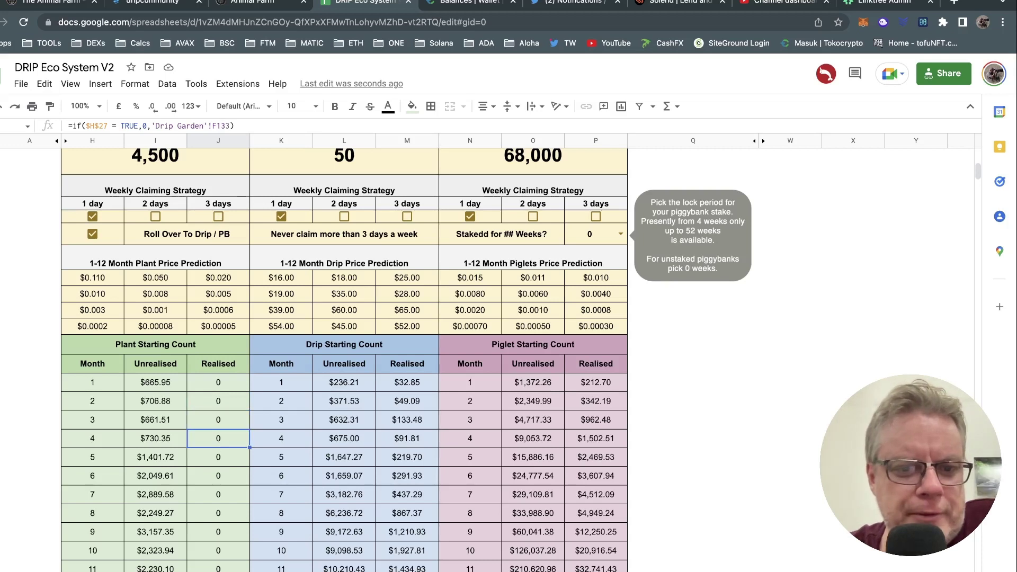
key(Up)
key(Right)
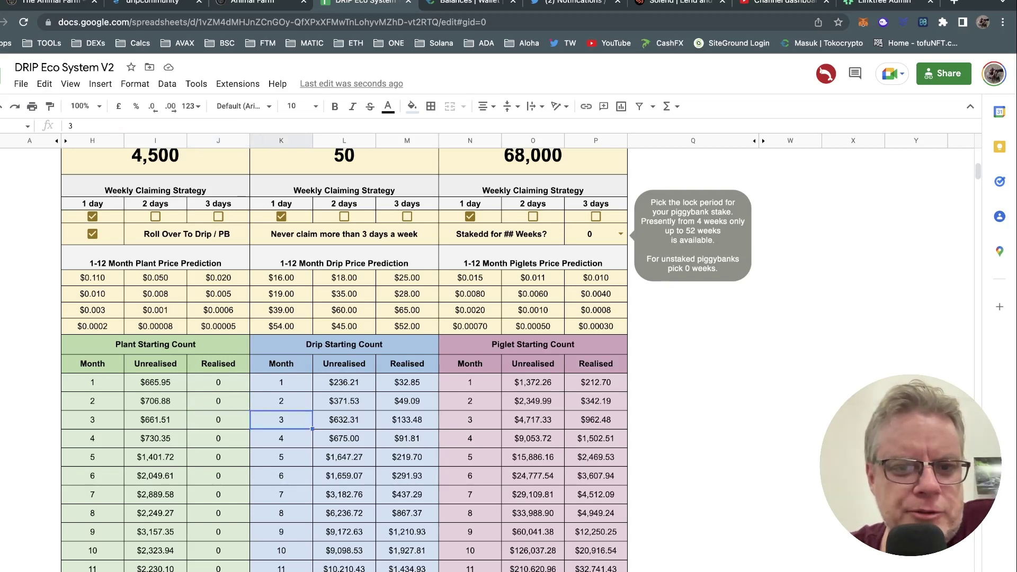
key(Left)
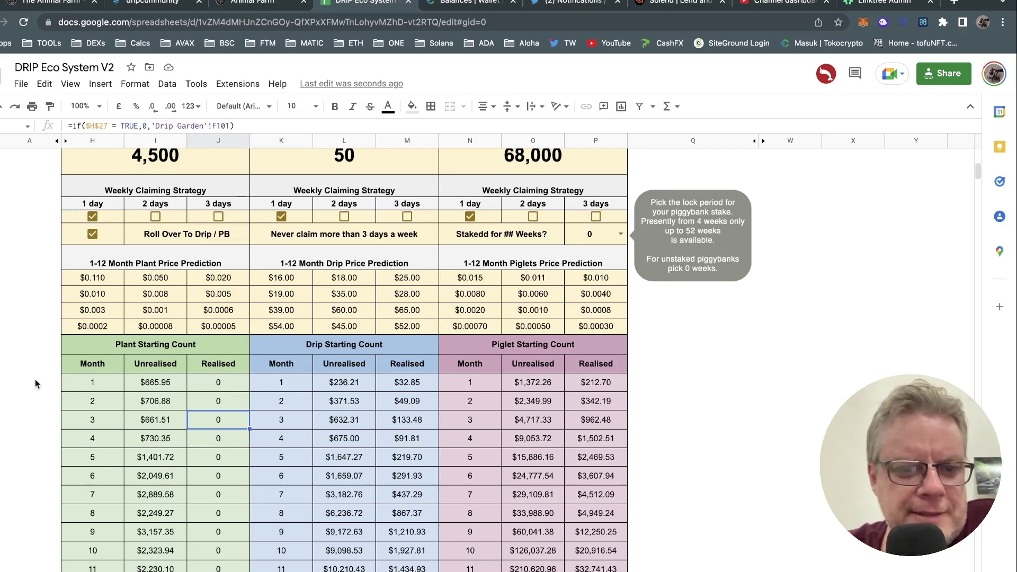
Examine the Drip Garden Unrealised values for months 2 to 5 in the Plant Starting Count table
scroll(35, 379, up, 1)
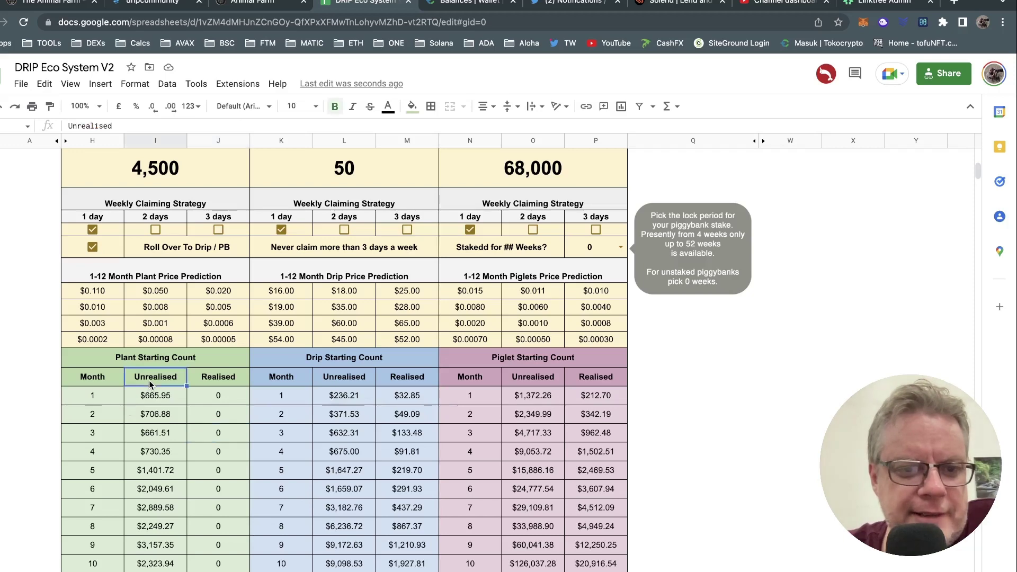
click(162, 419)
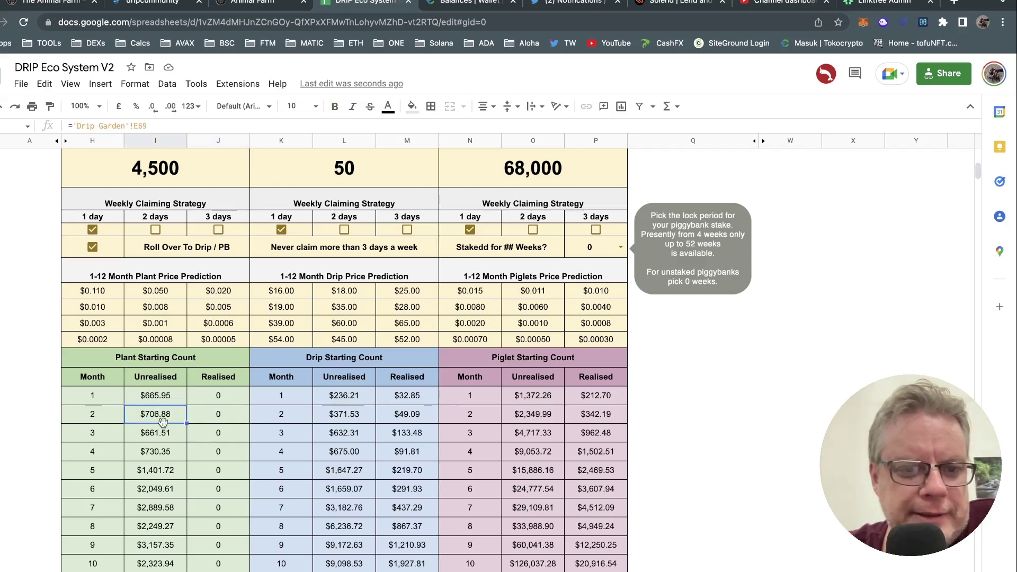
click(161, 437)
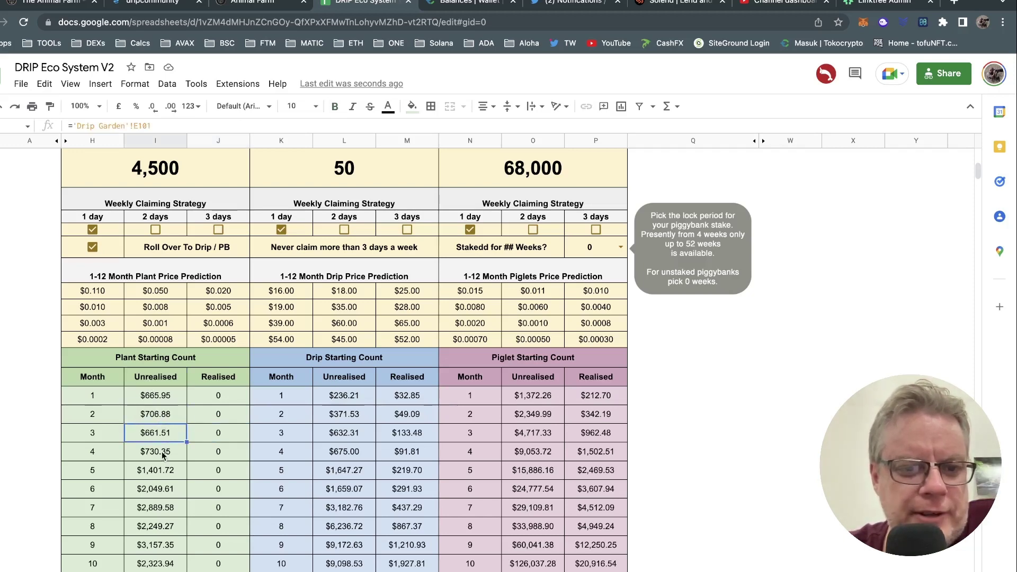
click(163, 455)
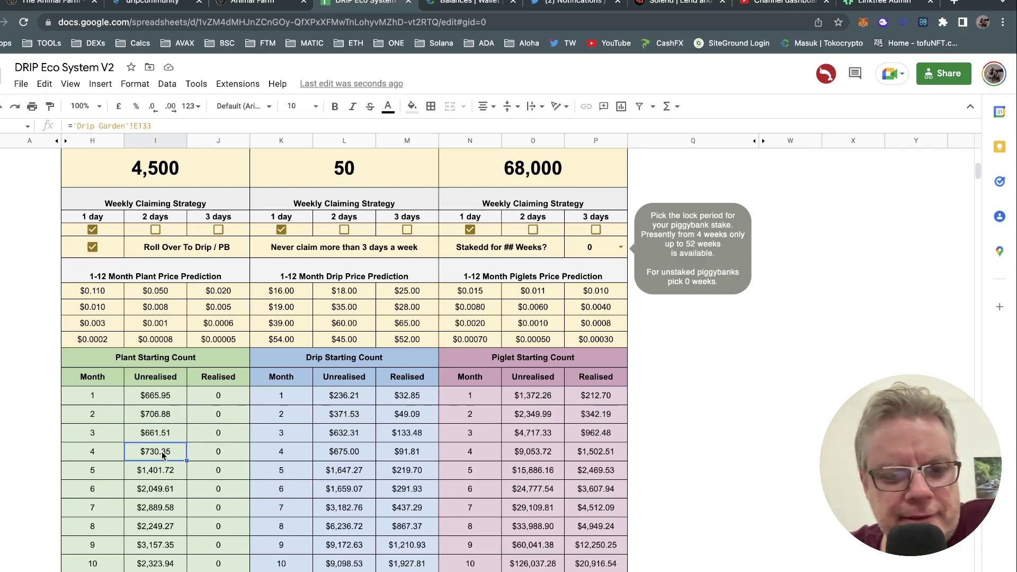
click(162, 465)
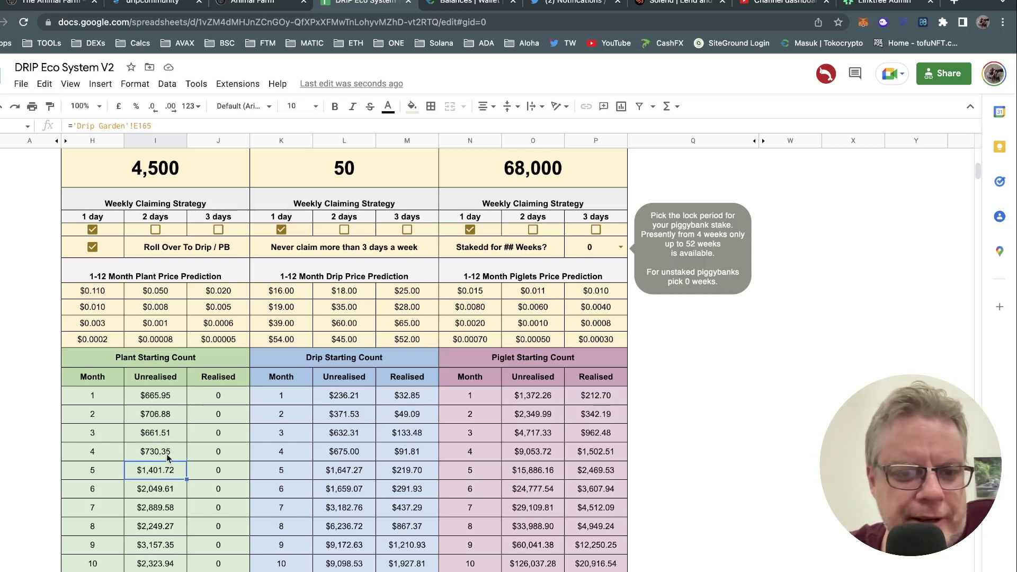
click(168, 457)
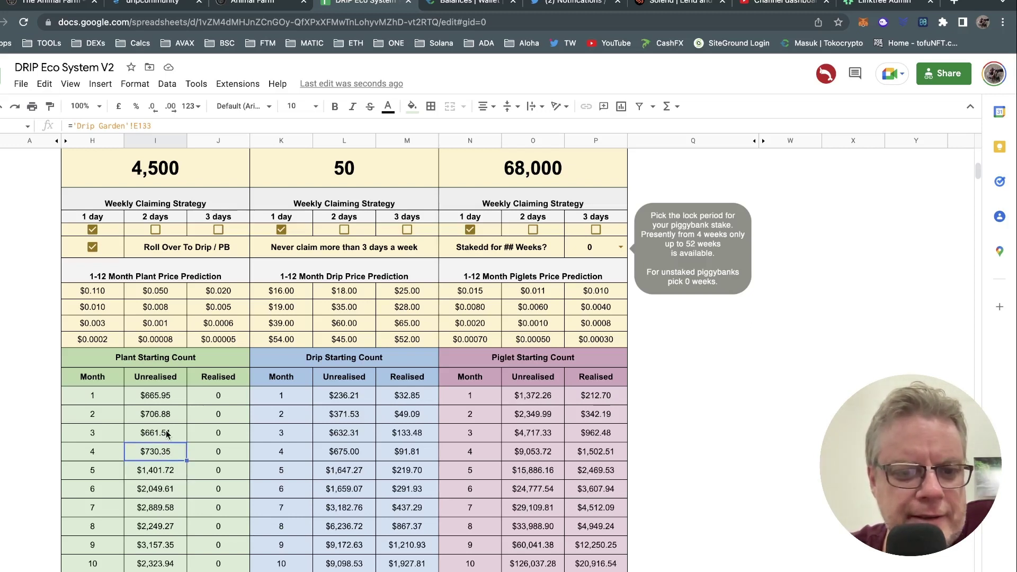
click(167, 435)
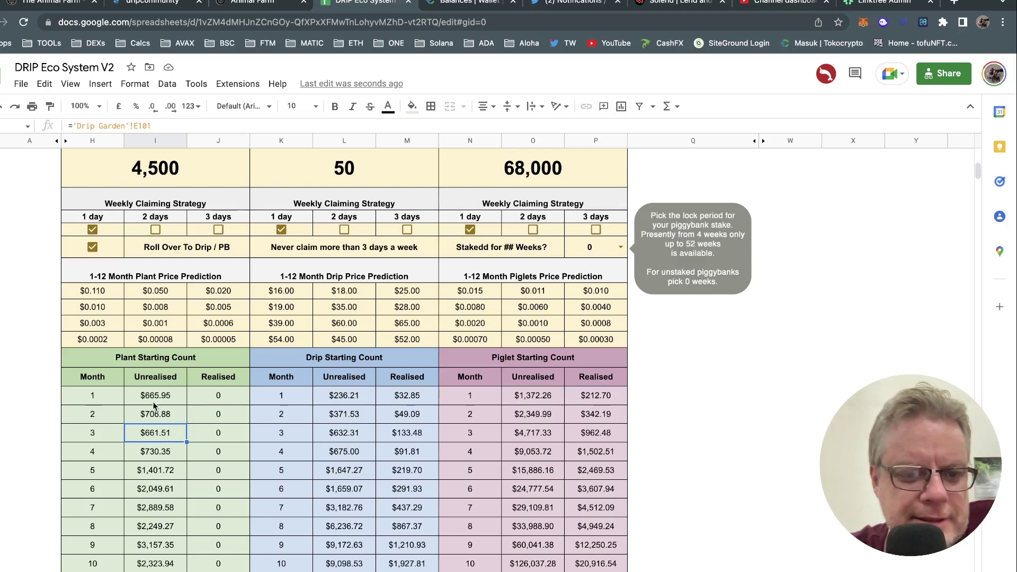
click(159, 416)
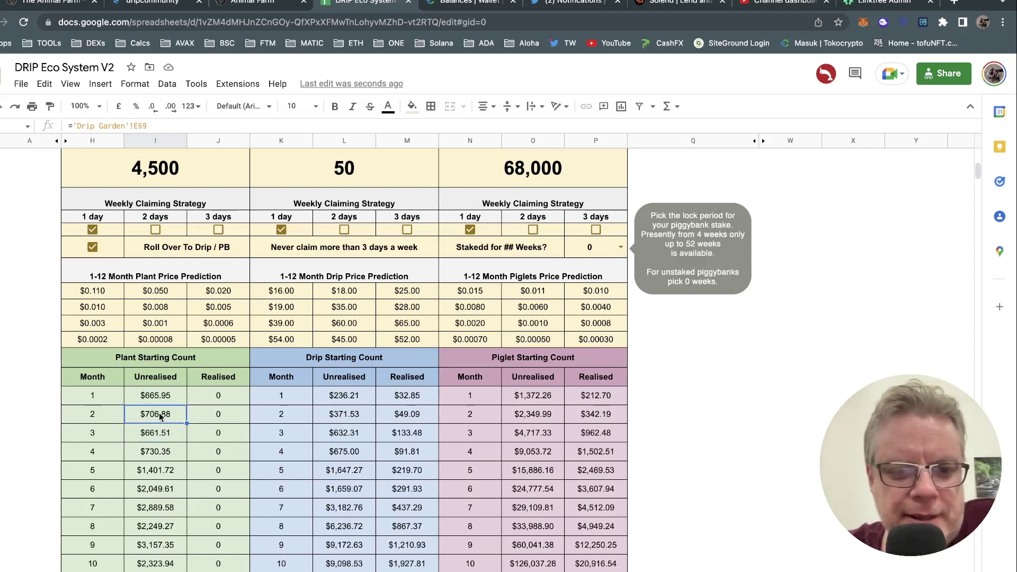
Look up the plants grown on the Animal Farm garden page and set the sheet's Plant Count to 4859
key(super+1)
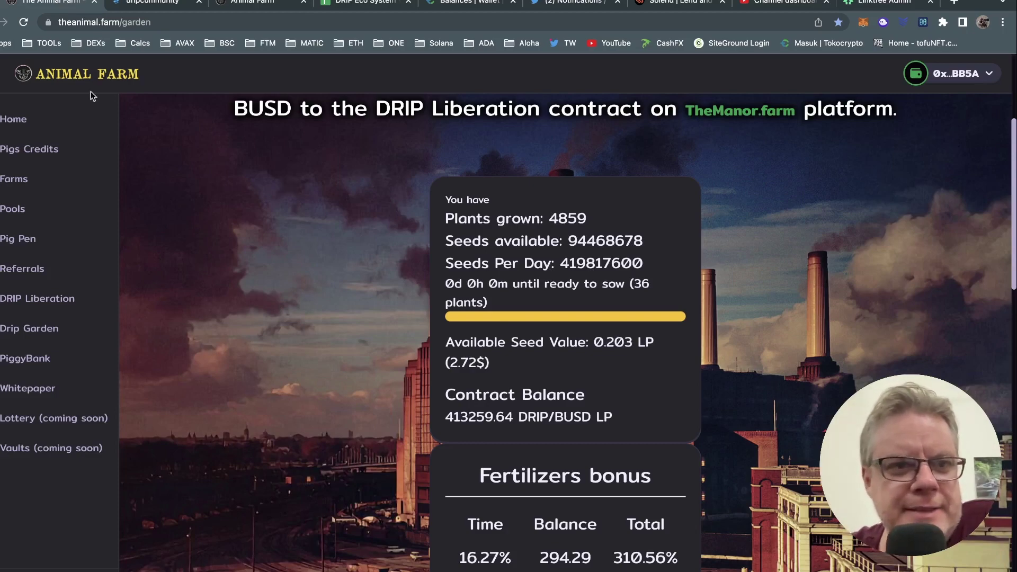
key(super+4)
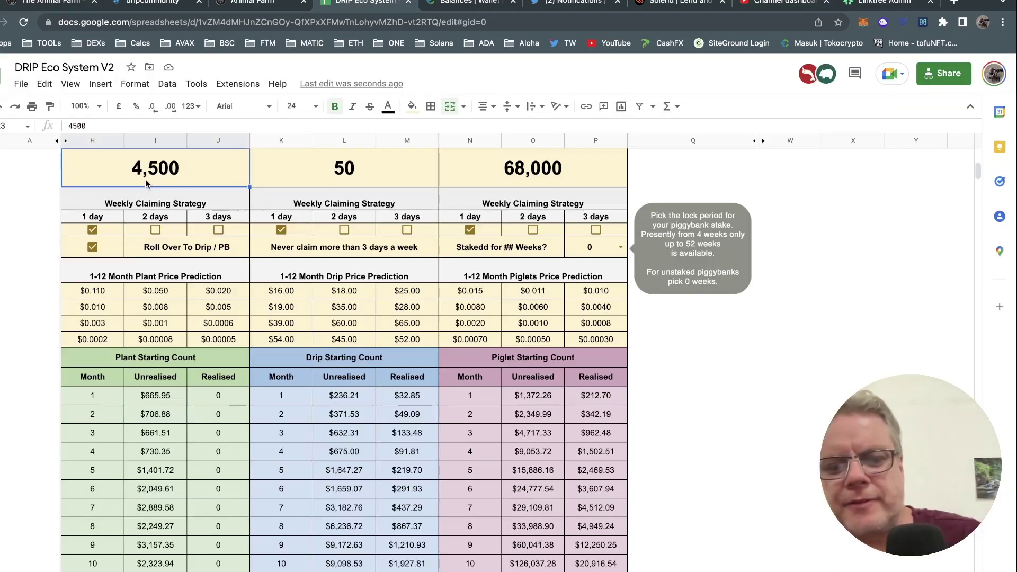
text(4859)
key(Return)
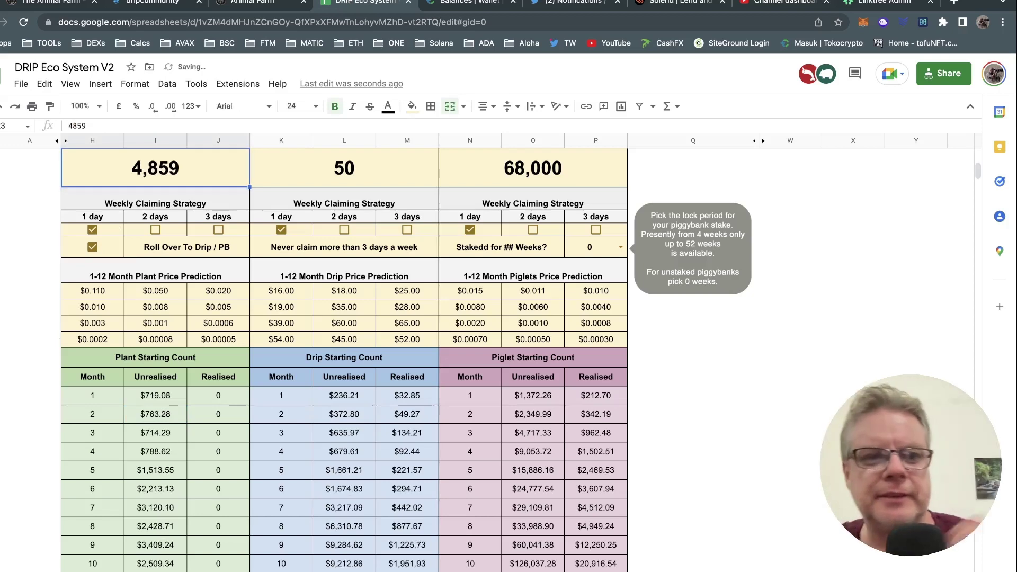
Recheck the Animal Farm garden page, and return to the DRIP Eco System V2 sheet to examine Drip Garden's month 3 Unrealised value
key(super+1)
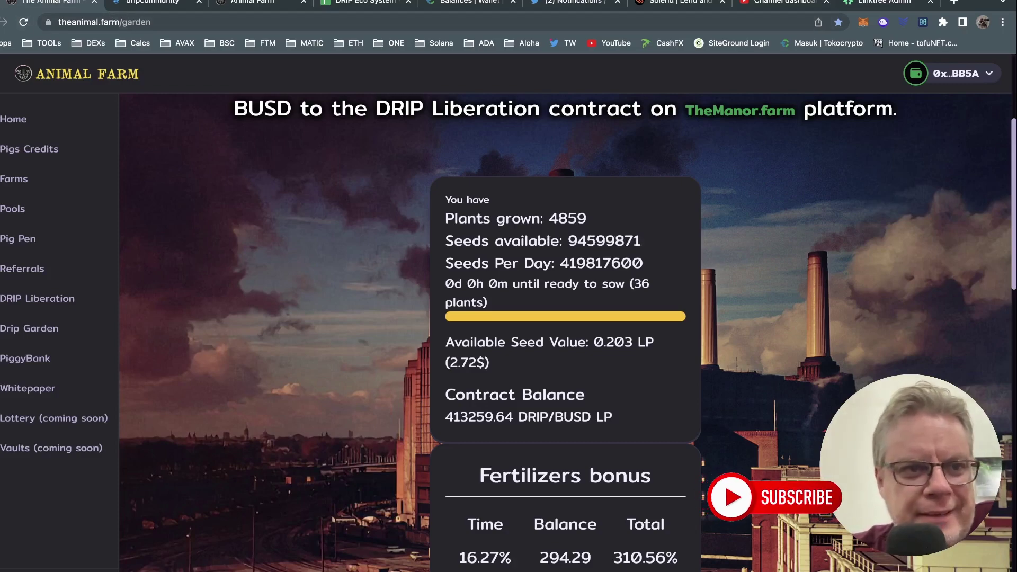
click(1, 3)
click(366, 2)
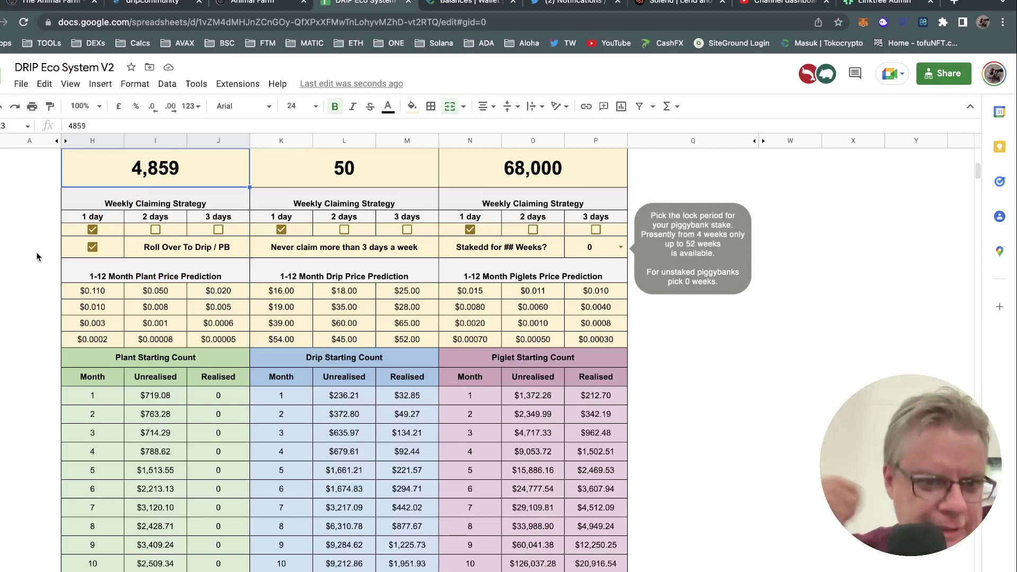
click(155, 438)
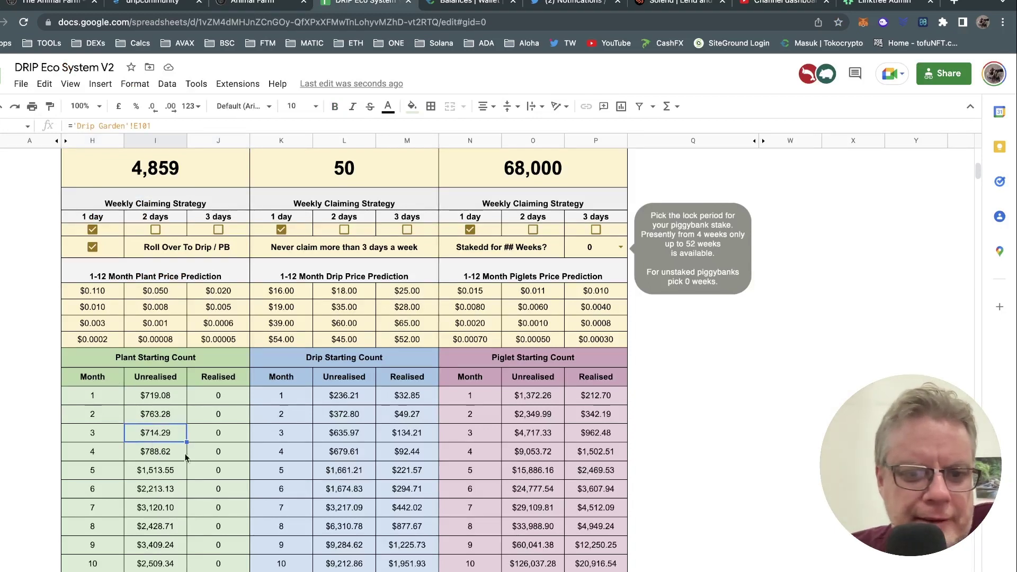
Try Drip Garden without the Roll Over To Drip / PB option to compare realised earnings, and enable the option again
click(92, 249)
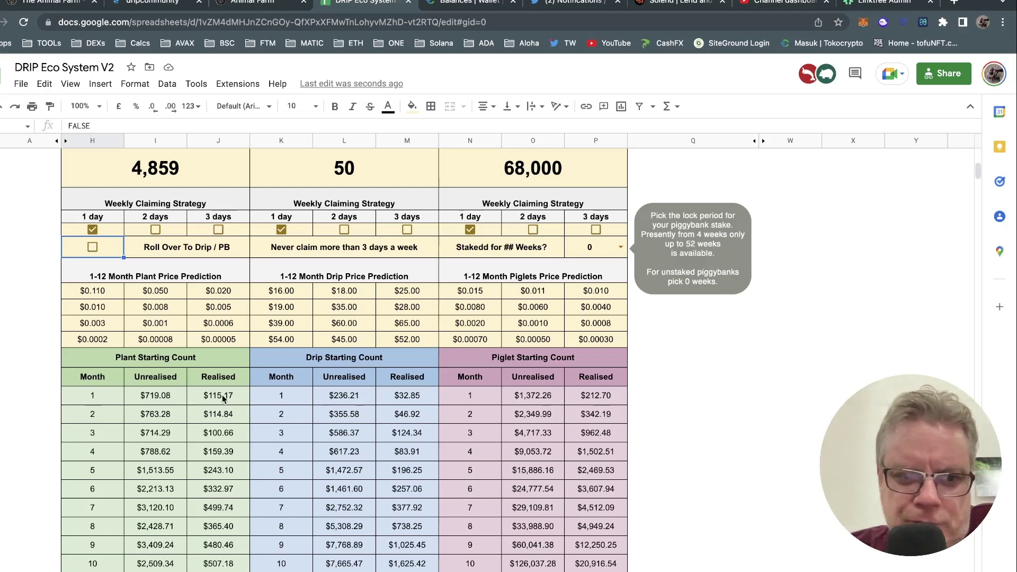
scroll(222, 397, down, 1)
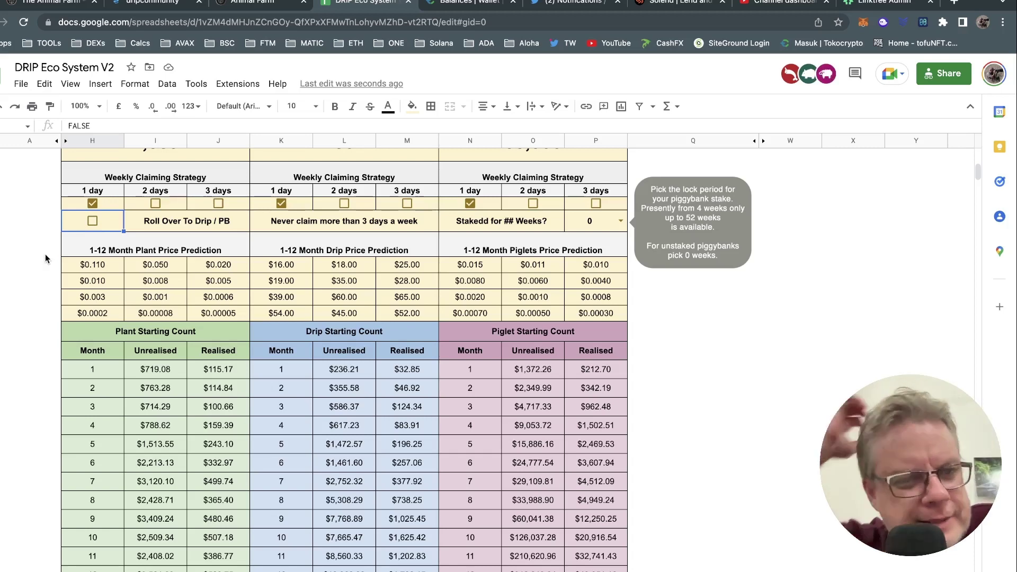
click(93, 220)
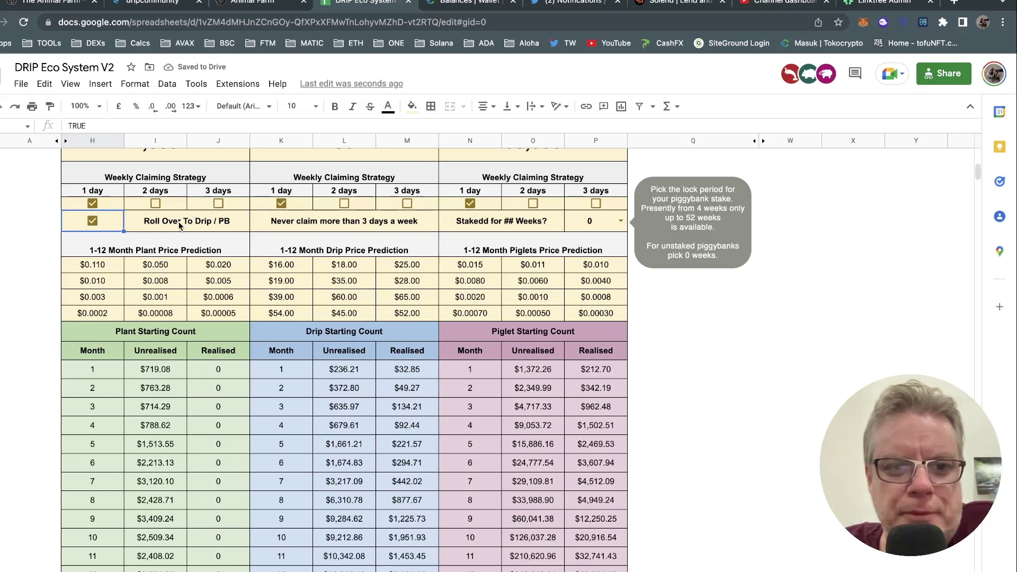
Examine the Drip Garden Realised cells for months 1 and 2 alongside the neighbouring Drip Faucet months
click(228, 377)
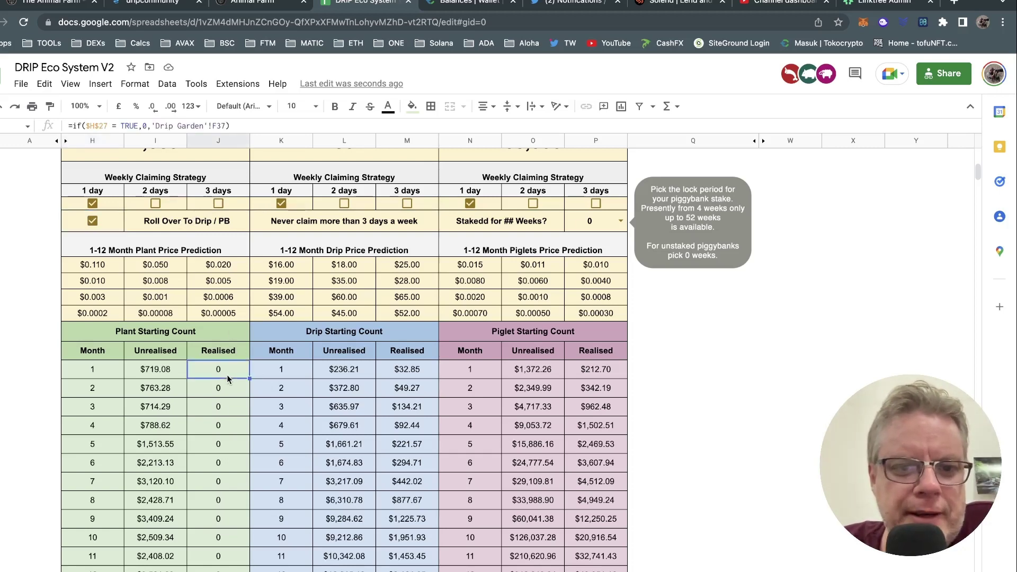
key(Down)
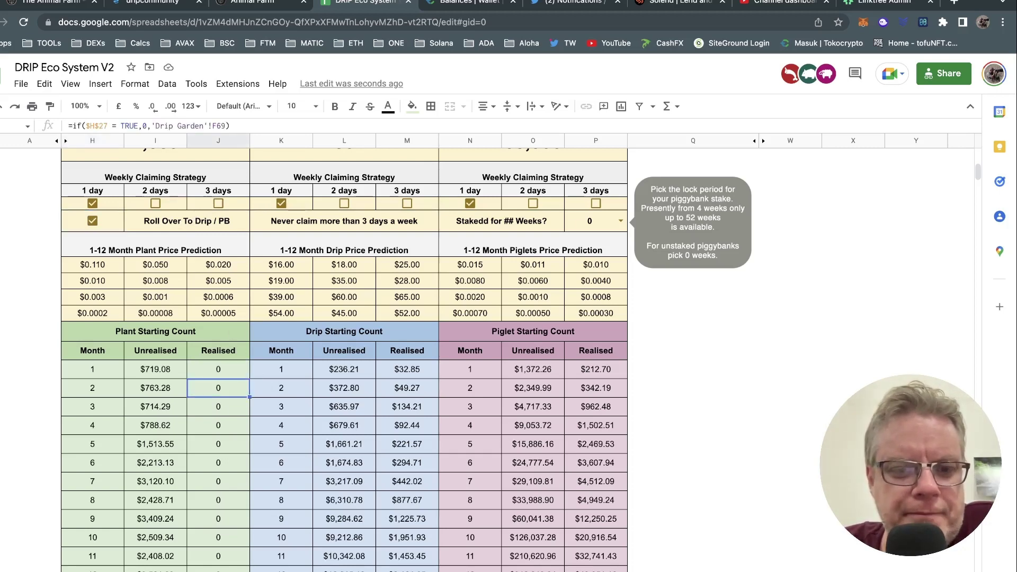
key(Right)
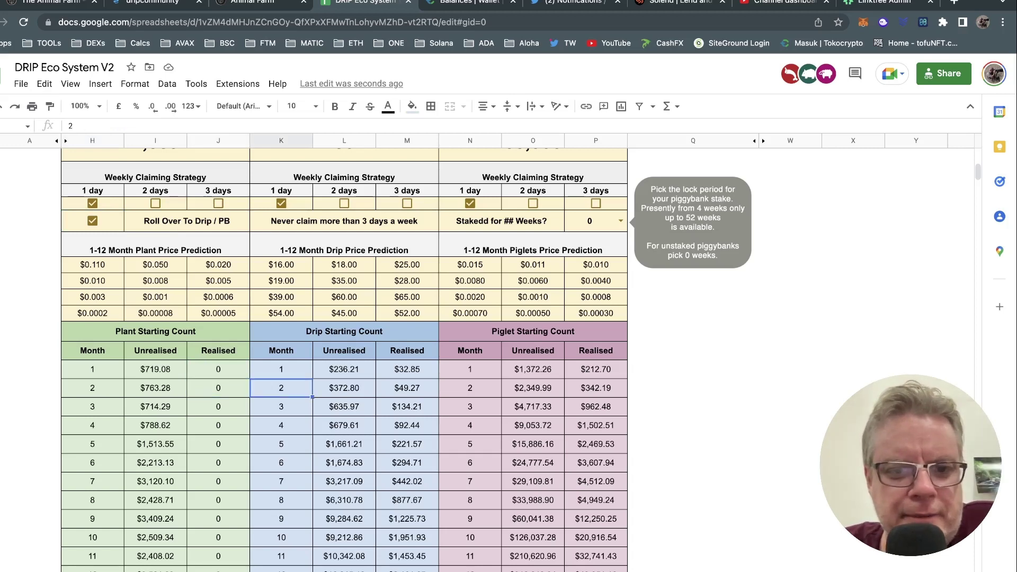
key(Up)
key(Down)
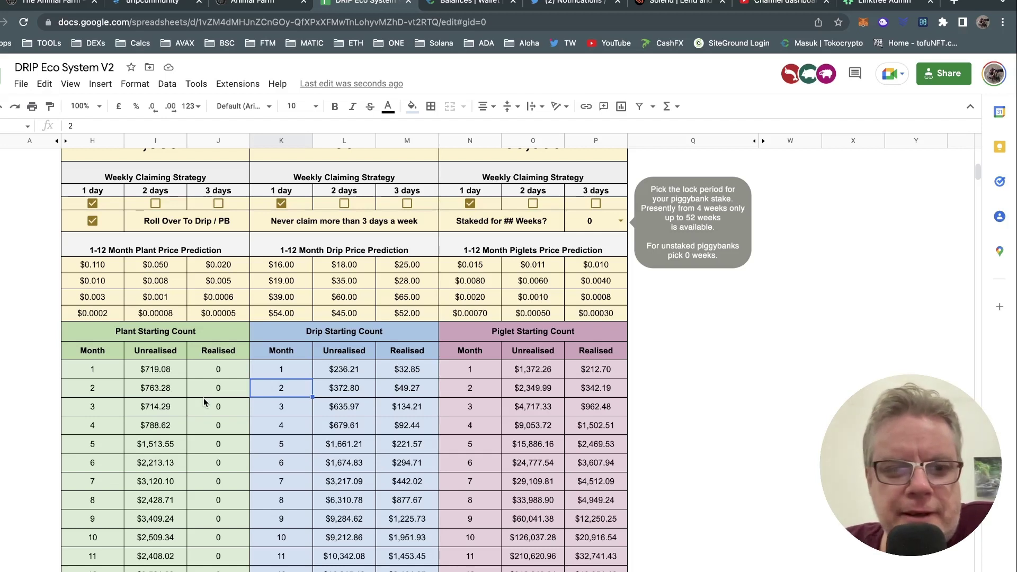
key(Left)
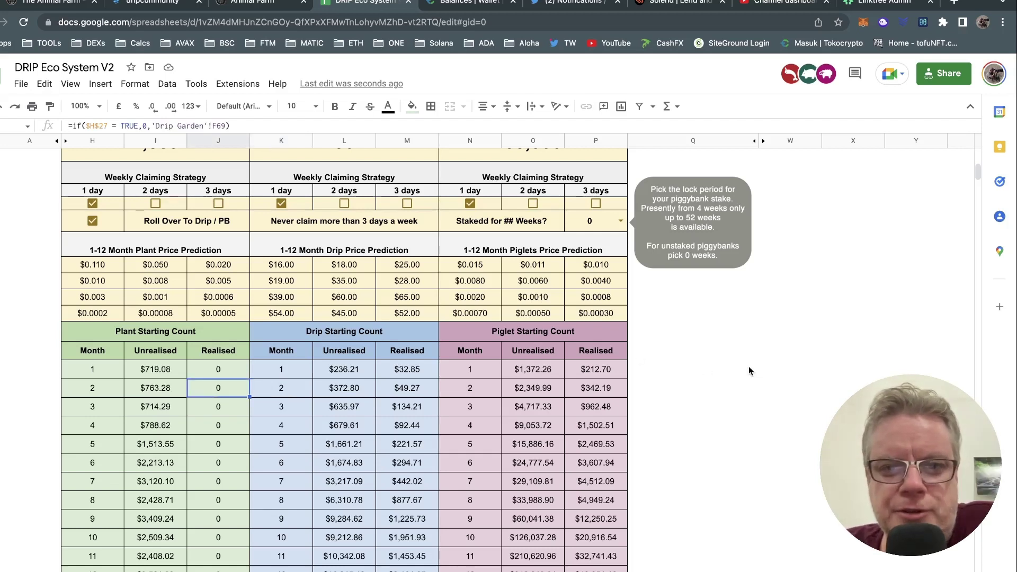
Examine the 1-12 Month Drip Price Prediction cells in the second and third rows
click(344, 281)
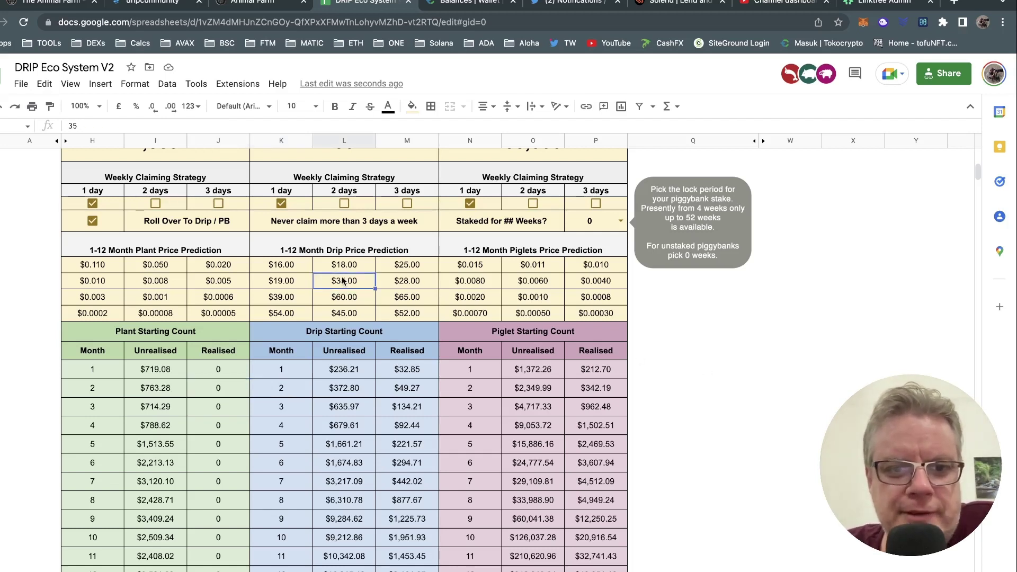
key(Left)
key(Down)
key(Right)
key(Right)
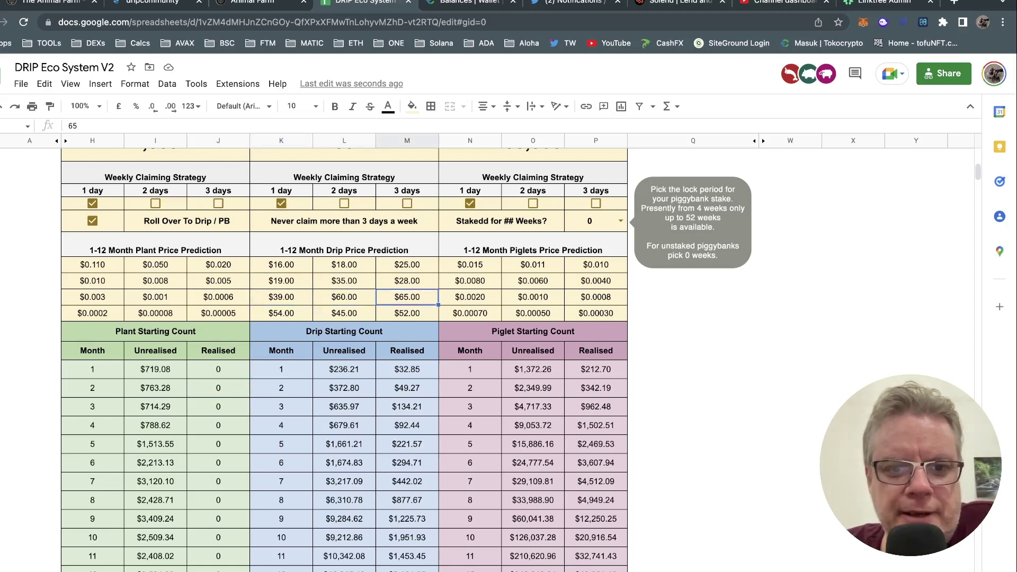
key(Up)
key(Left)
key(Left)
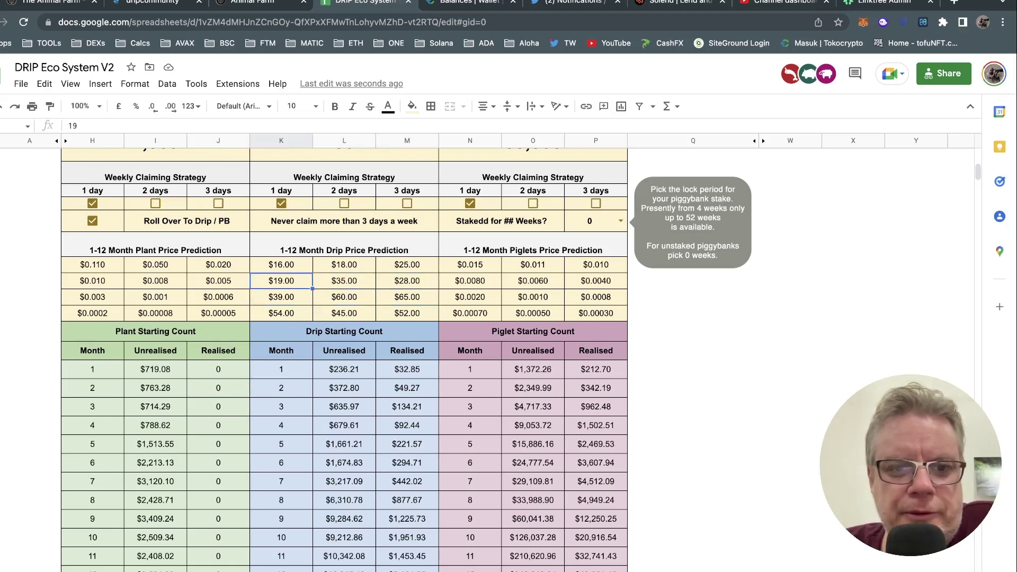
key(Down)
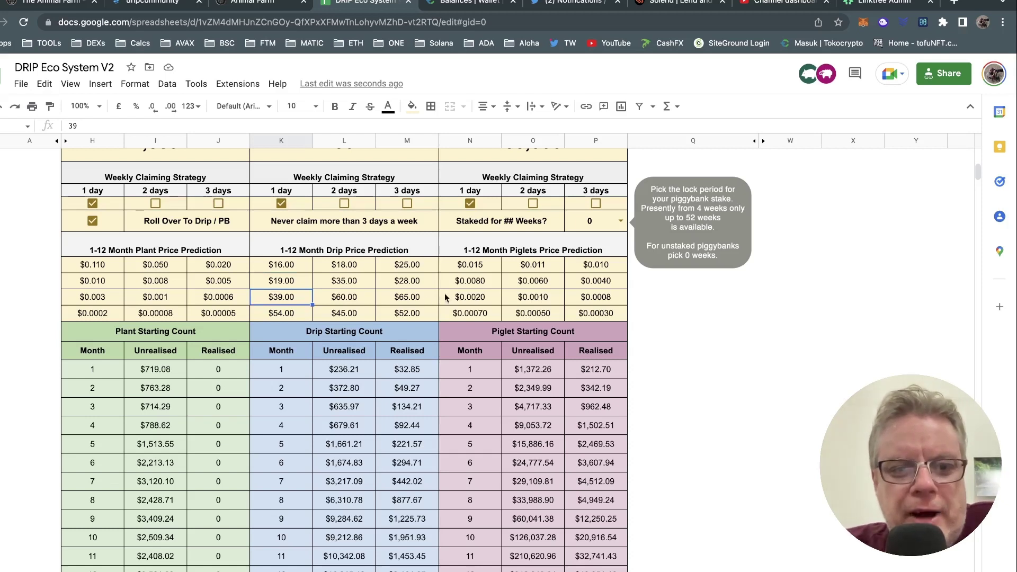
Examine the middle third-row Drip price prediction and the month 2 Unrealised values for Drip Faucet and Piggy Bank
click(363, 297)
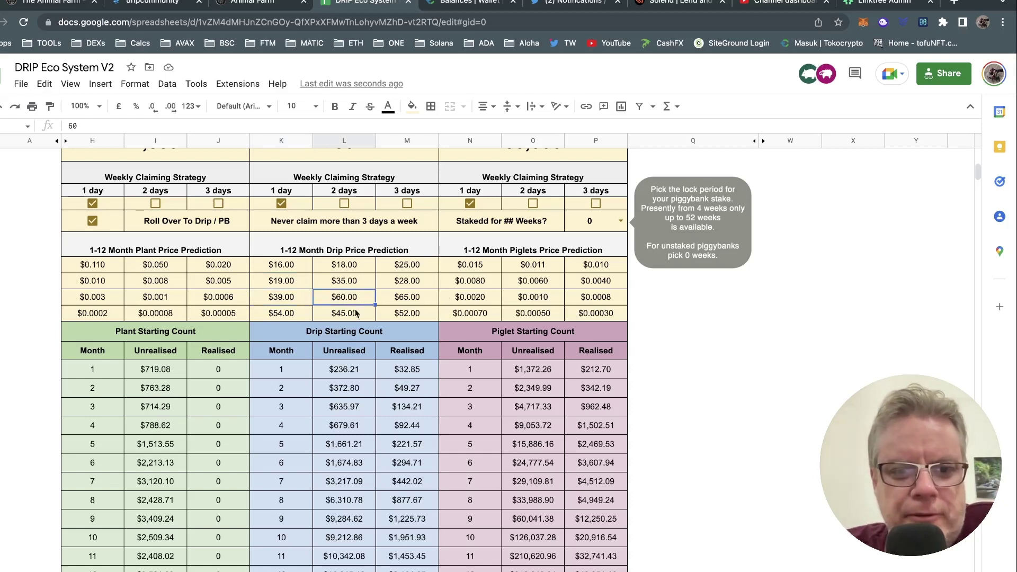
click(345, 388)
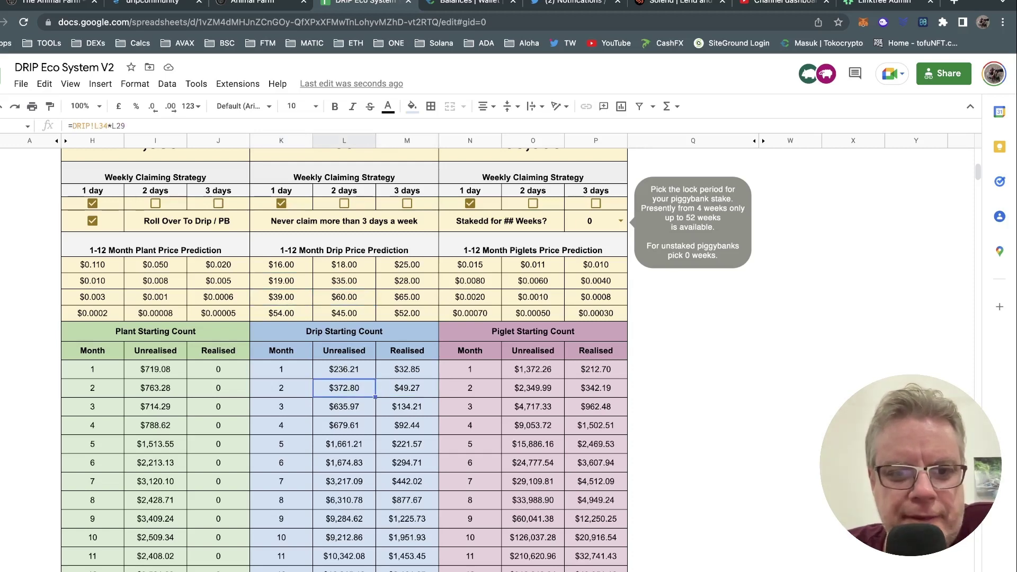
key(Right)
key(Right)
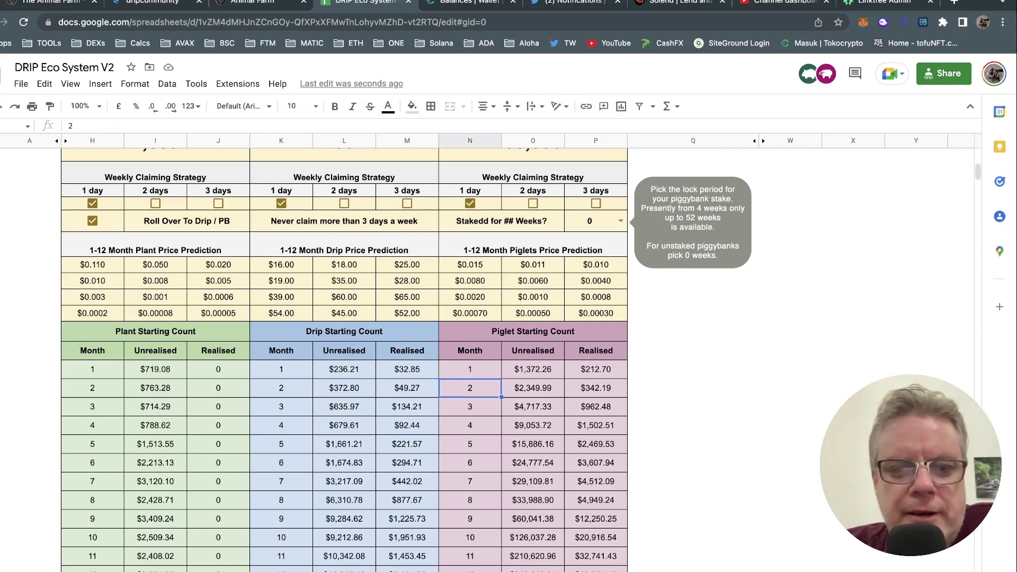
key(Right)
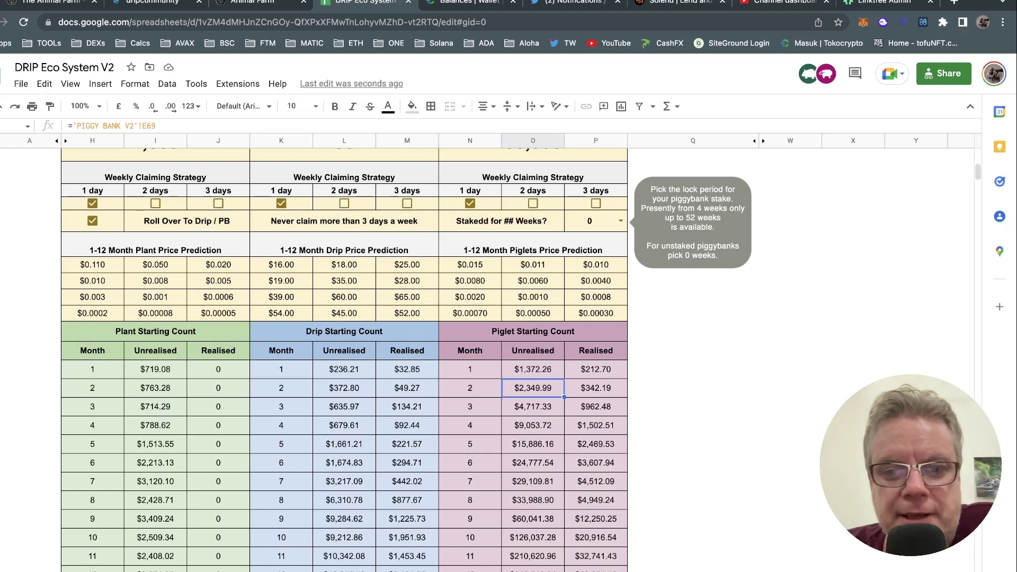
scroll(506, 377, up, 4)
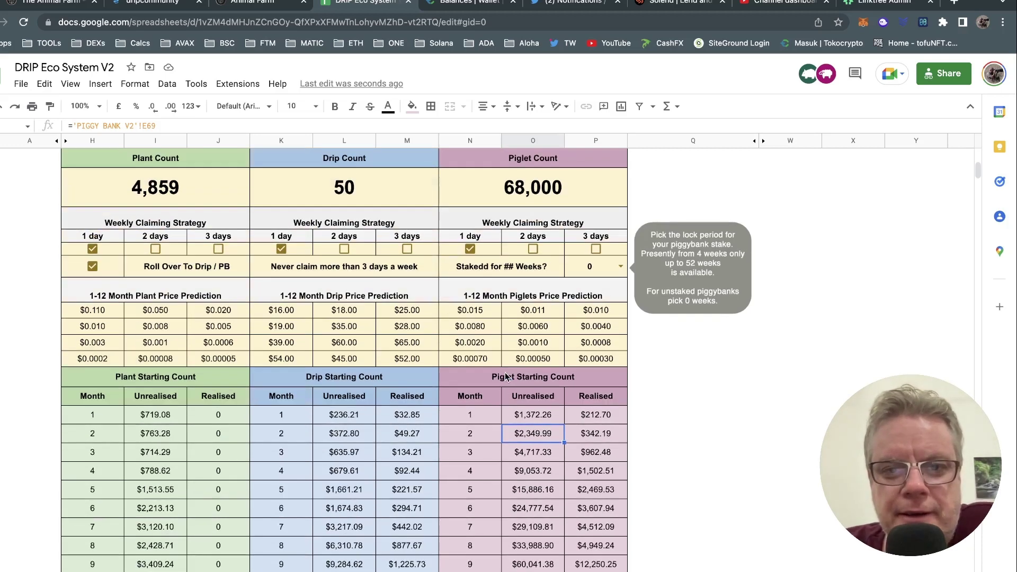
scroll(506, 377, up, 3)
scroll(505, 377, down, 5)
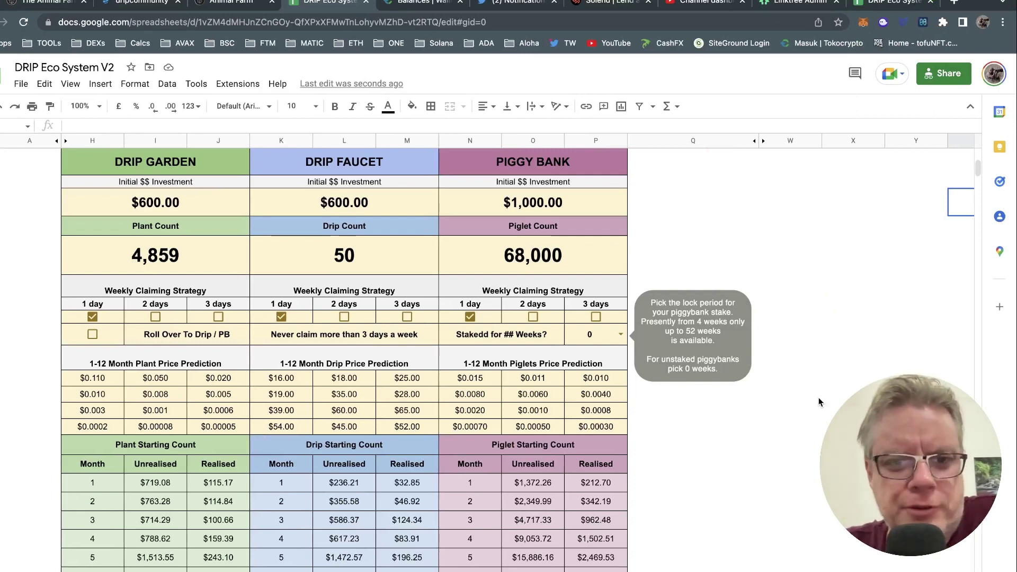
Switch Drip Garden's Roll Over To Drip / PB option on and off to compare the monthly results, leaving it off
scroll(768, 410, down, 5)
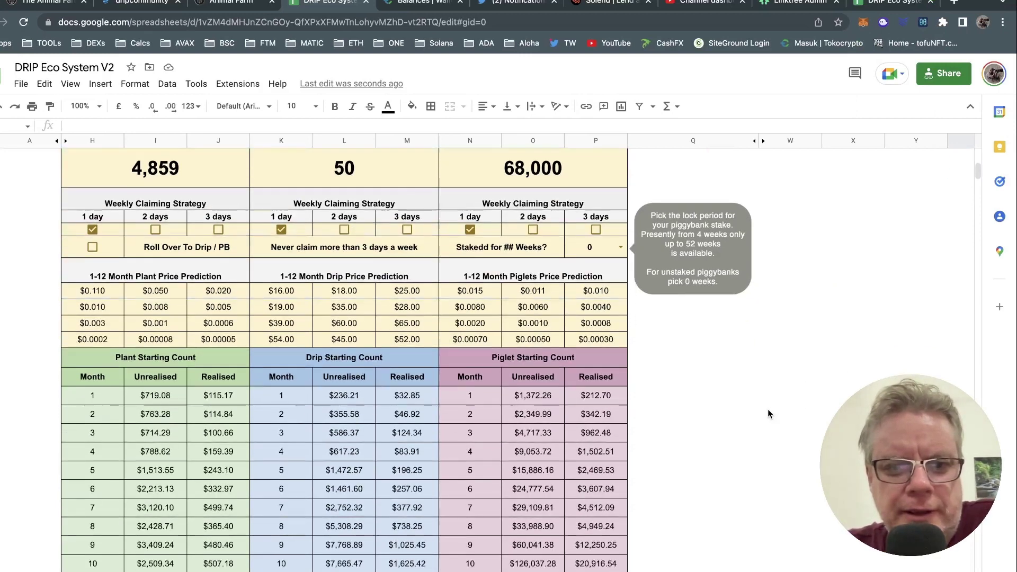
scroll(767, 409, down, 1)
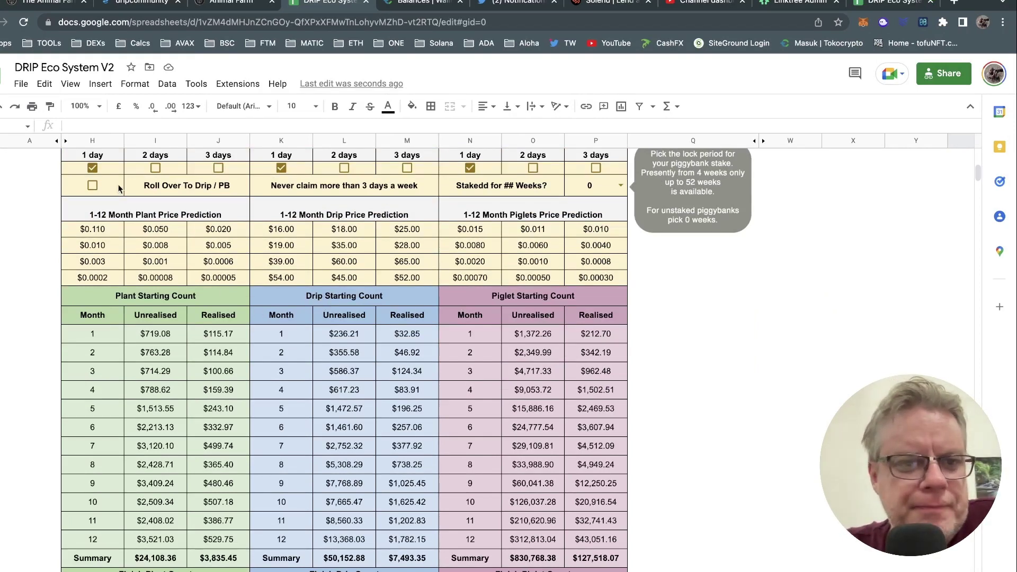
click(93, 185)
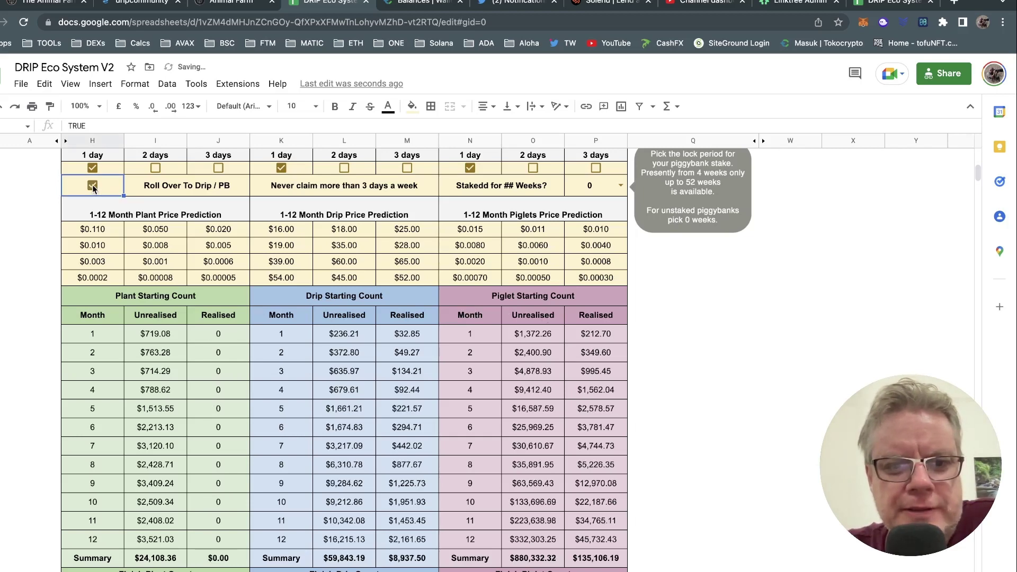
click(92, 186)
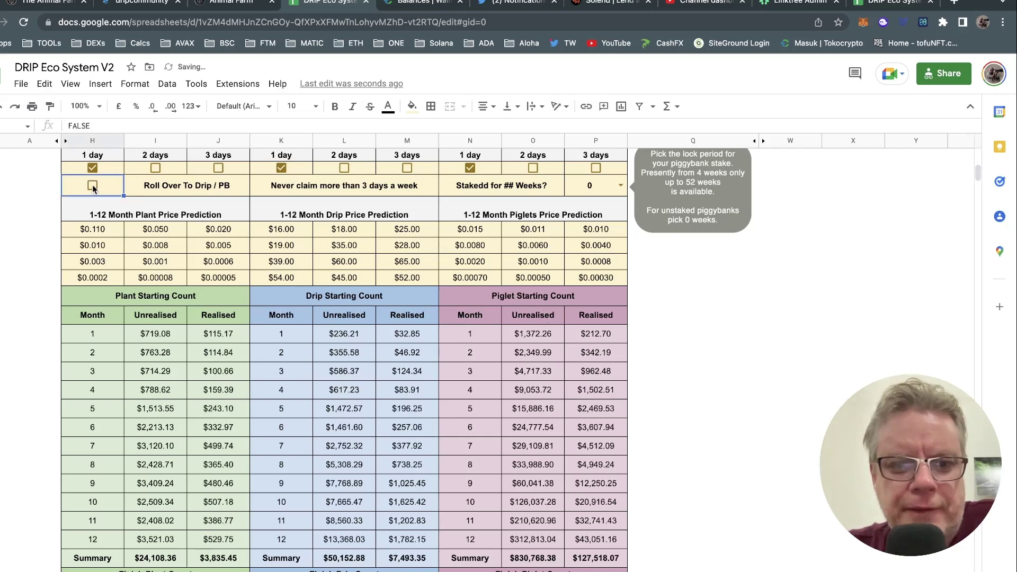
click(92, 185)
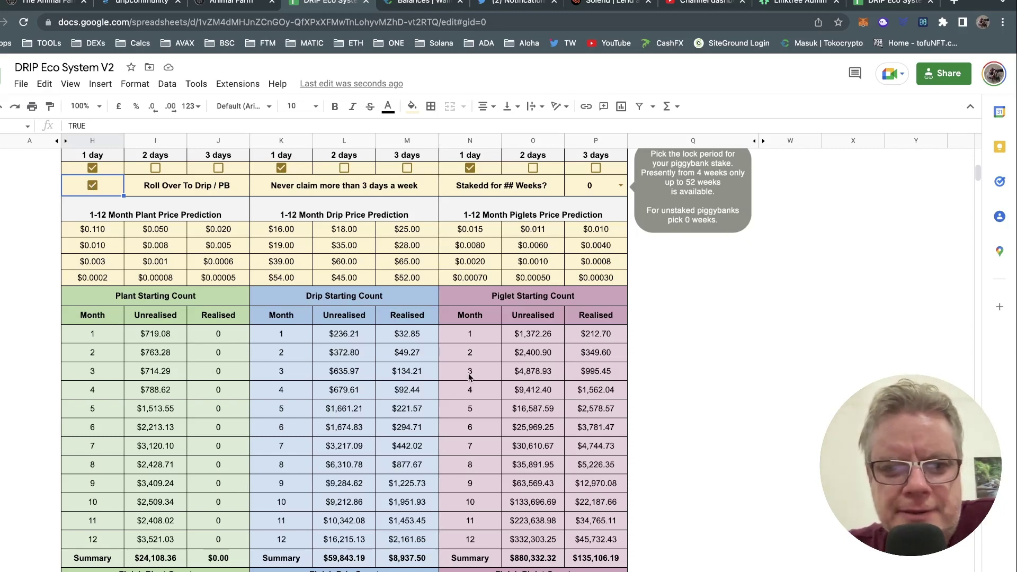
click(93, 186)
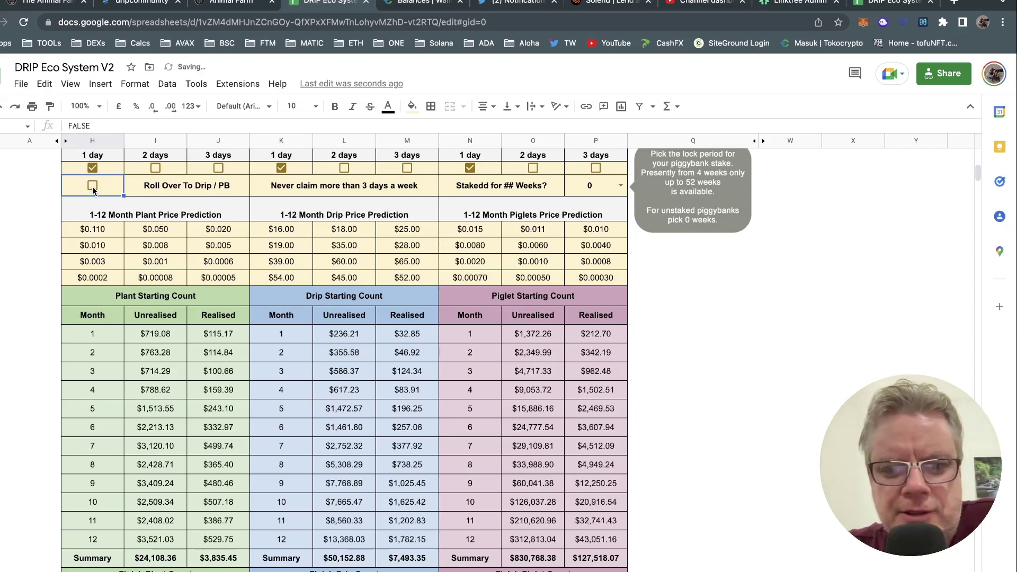
Compare the Summary row totals with Roll Over To Drip / PB on and off, leaving the option enabled
scroll(659, 350, down, 1)
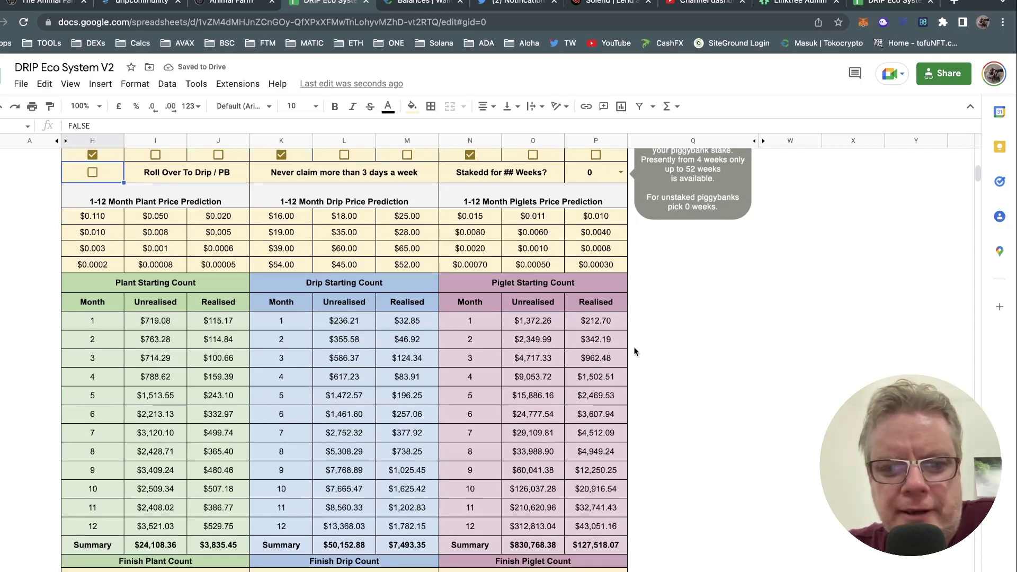
click(92, 172)
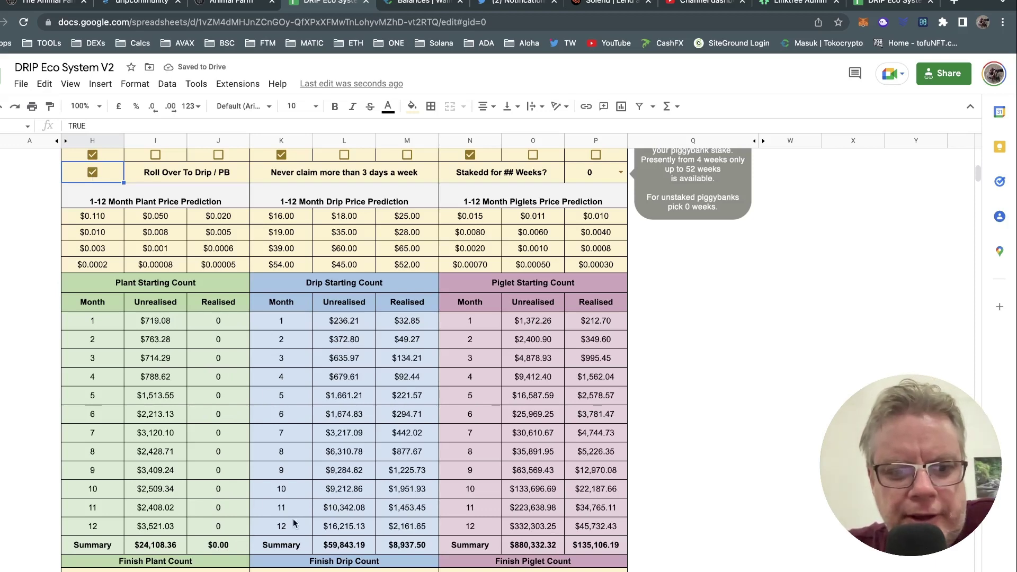
click(93, 172)
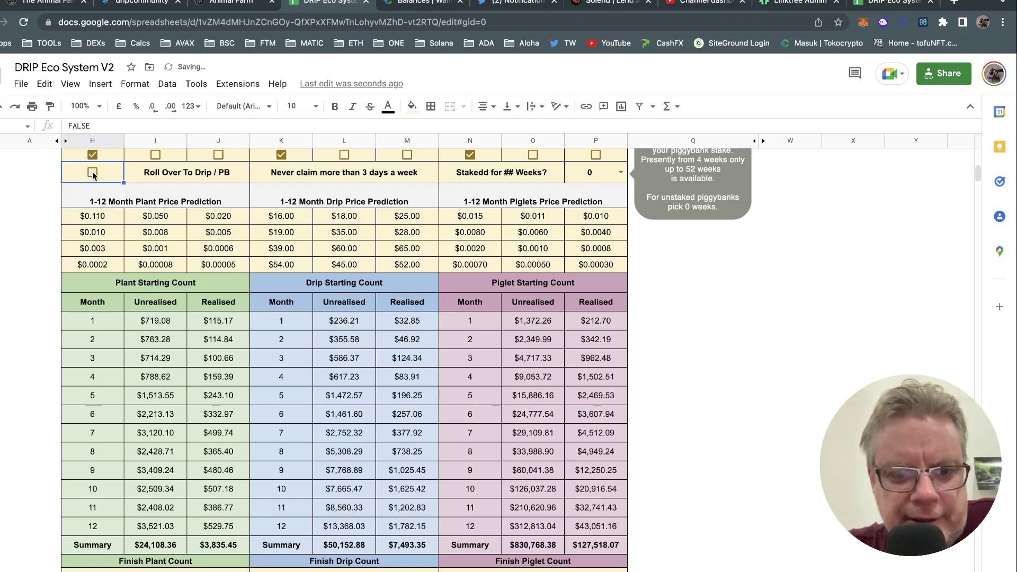
click(93, 172)
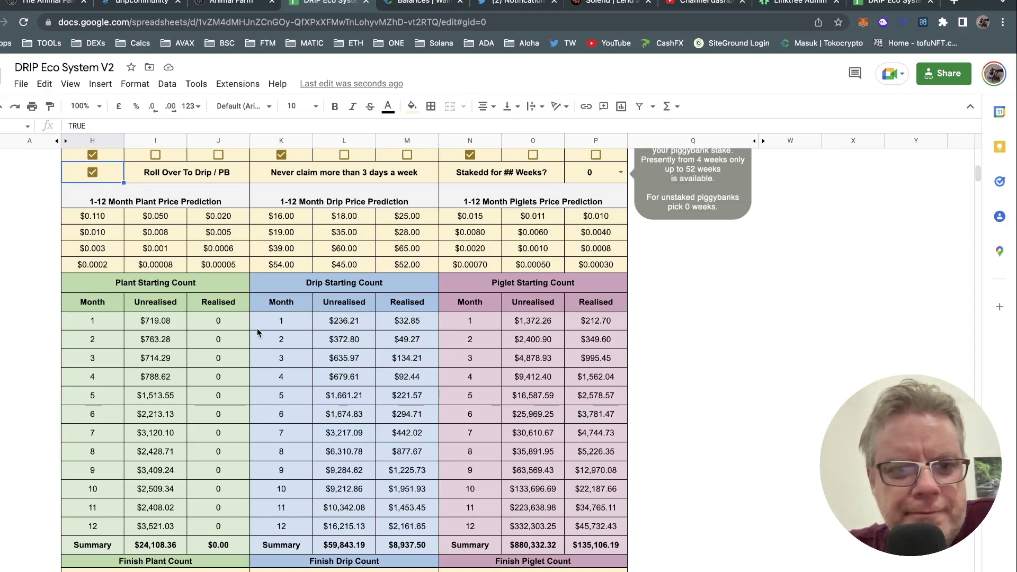
click(93, 173)
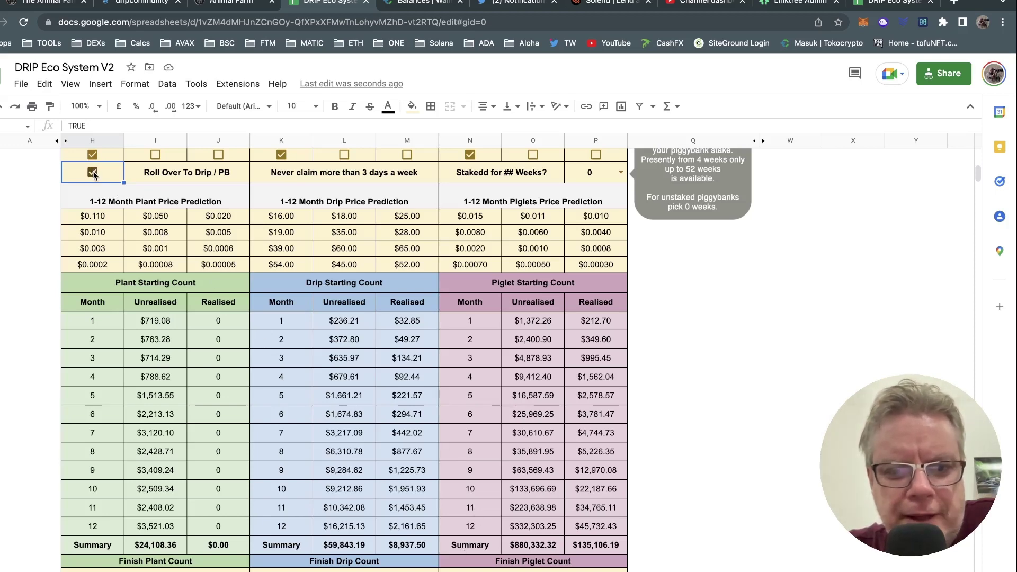
click(93, 173)
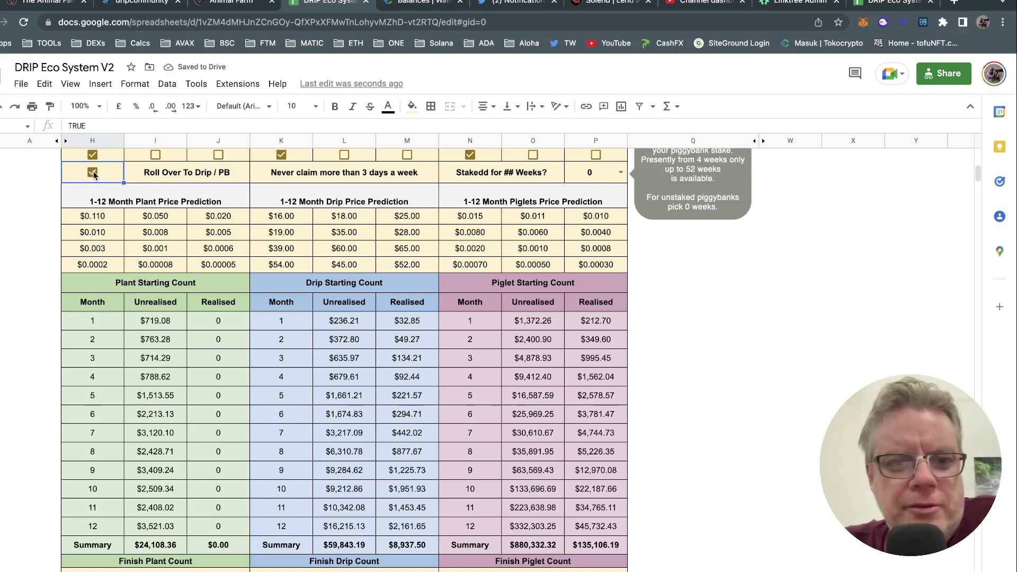
Disable Drip Garden's Roll Over To Drip / PB option and check its label and the Drip Faucet claiming-limit note
scroll(729, 258, up, 1)
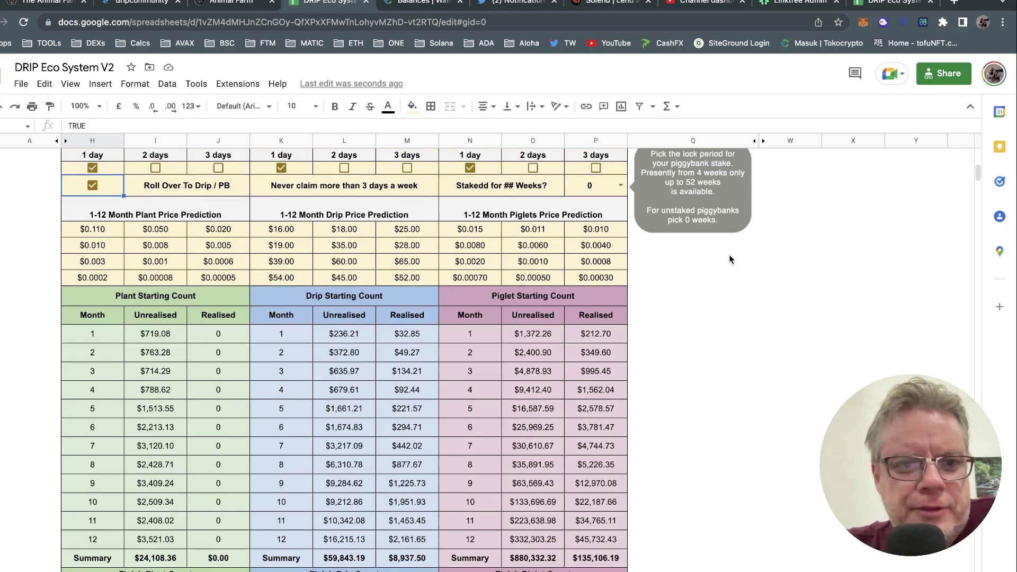
scroll(729, 258, up, 2)
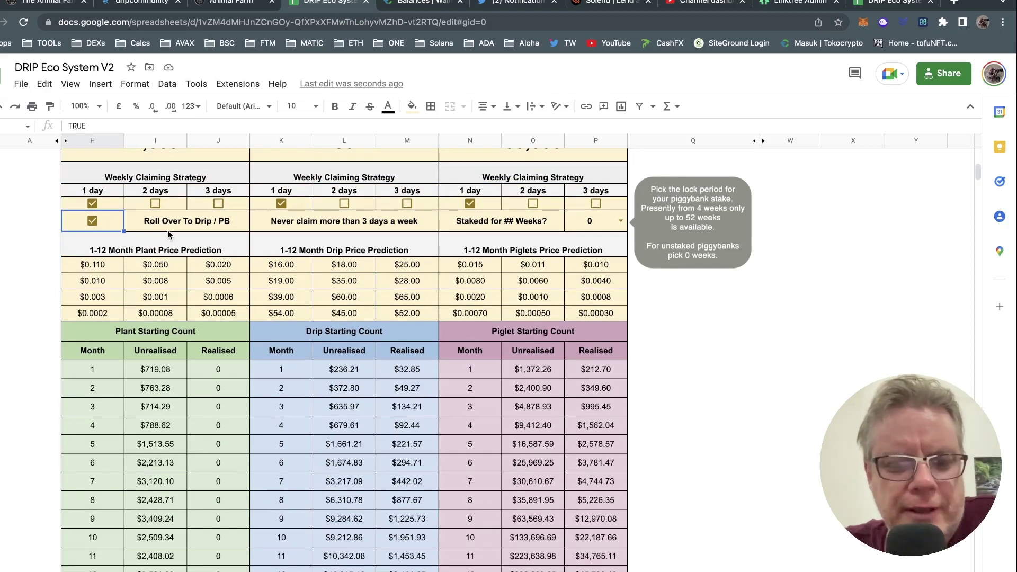
click(94, 223)
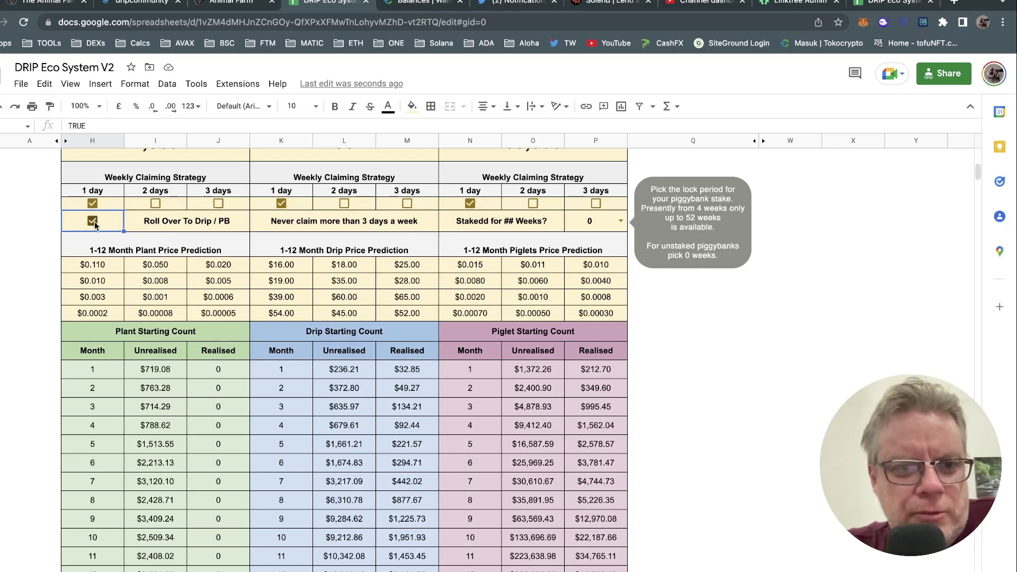
click(94, 222)
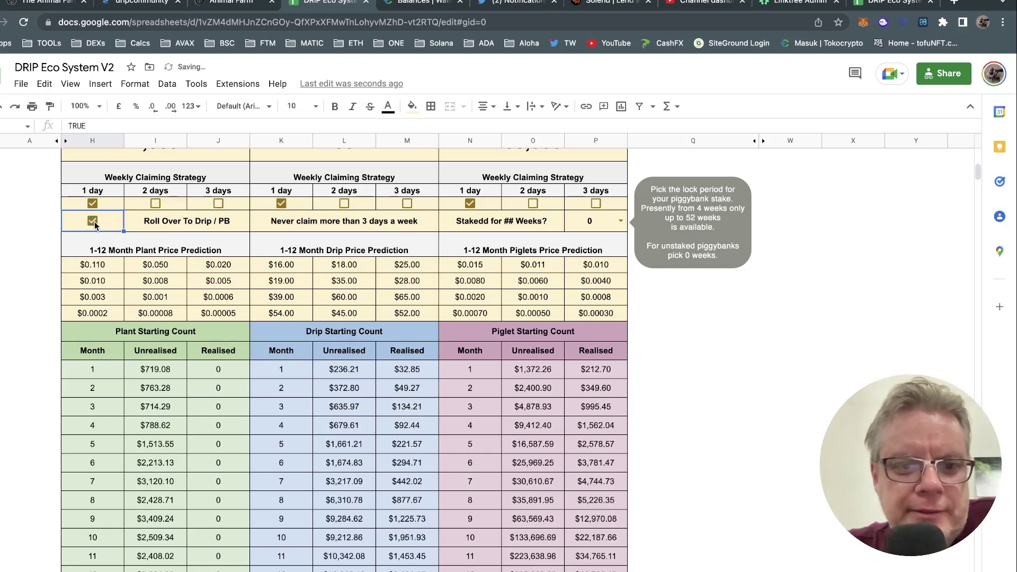
click(94, 223)
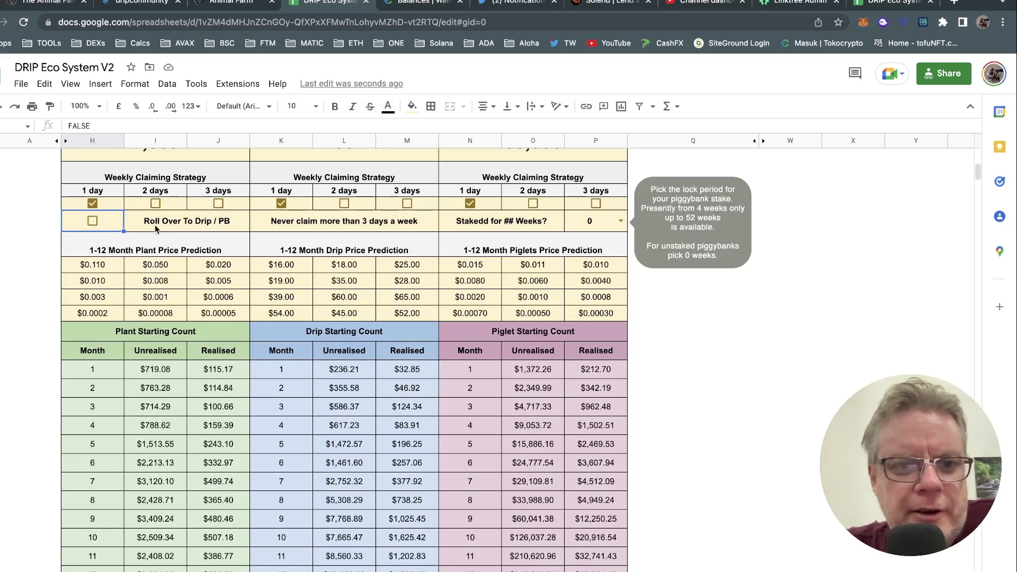
click(183, 226)
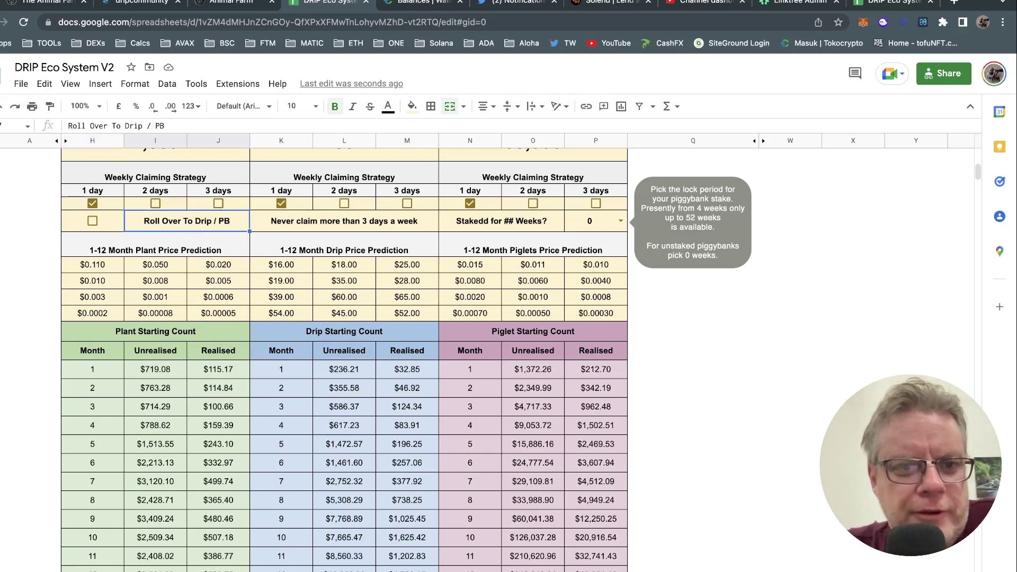
key(Tab)
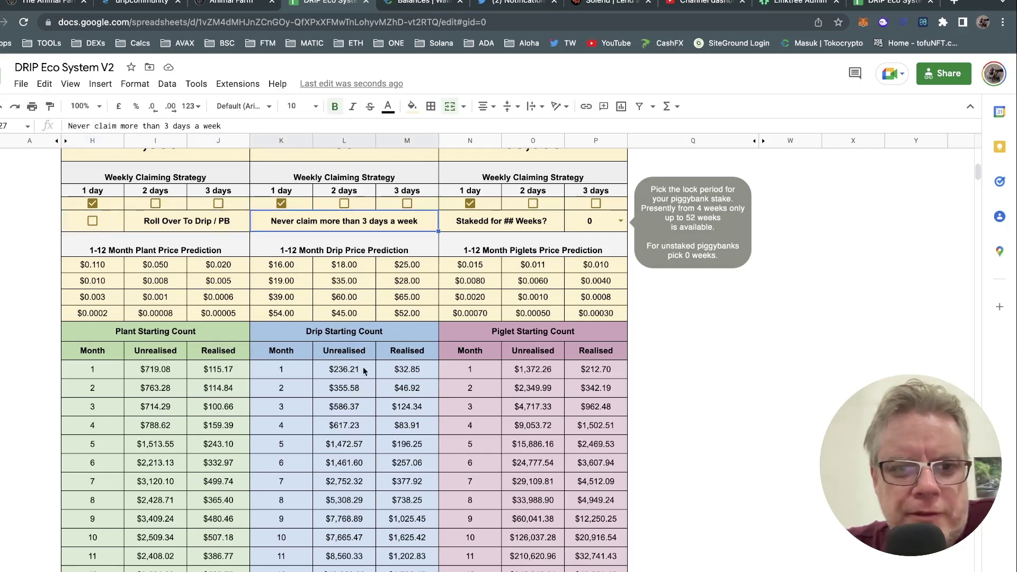
click(724, 353)
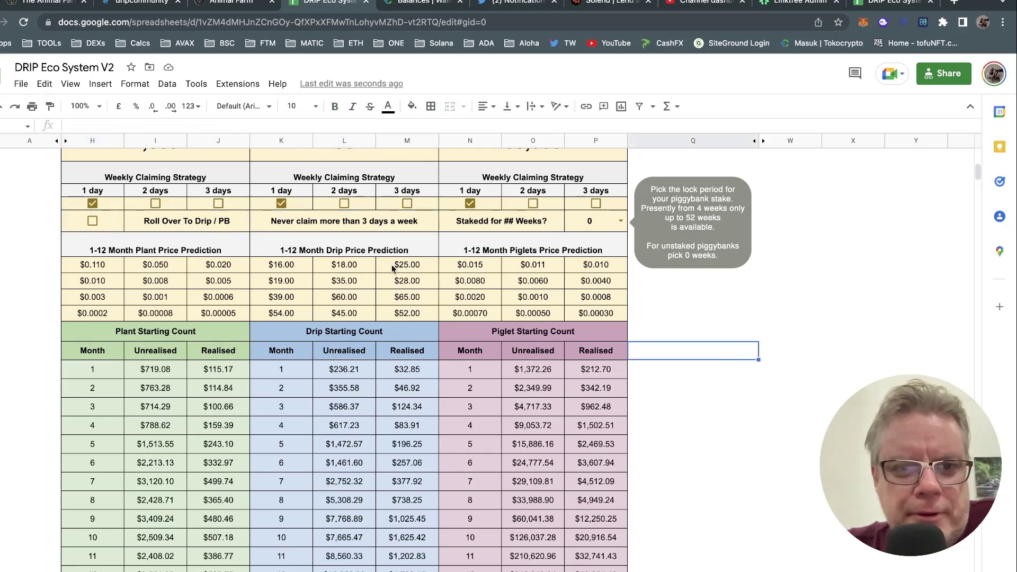
Try Drip Faucet with 2, 3 and no weekly claiming days to compare realised earnings, and return to 1 day
click(343, 241)
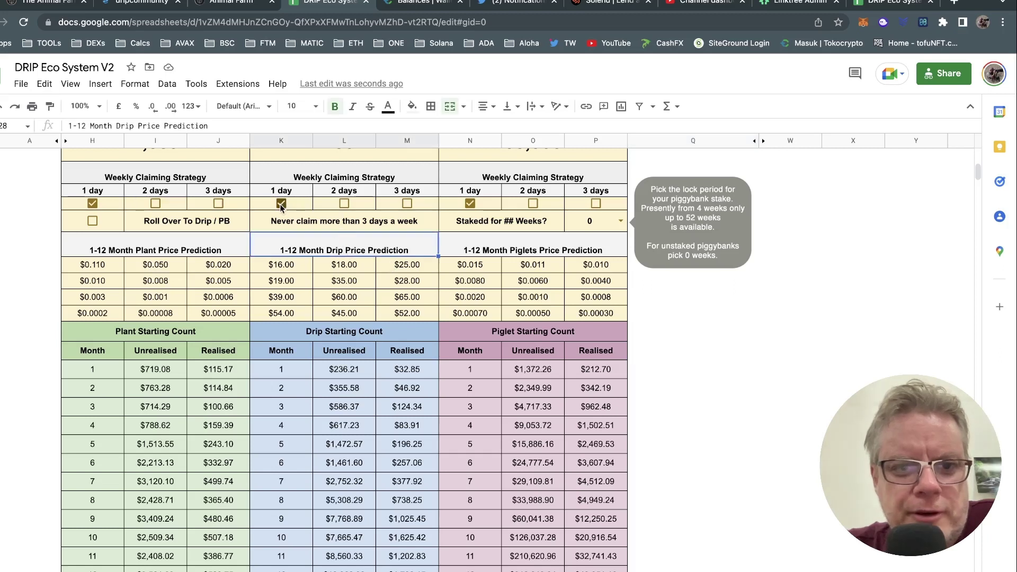
click(344, 204)
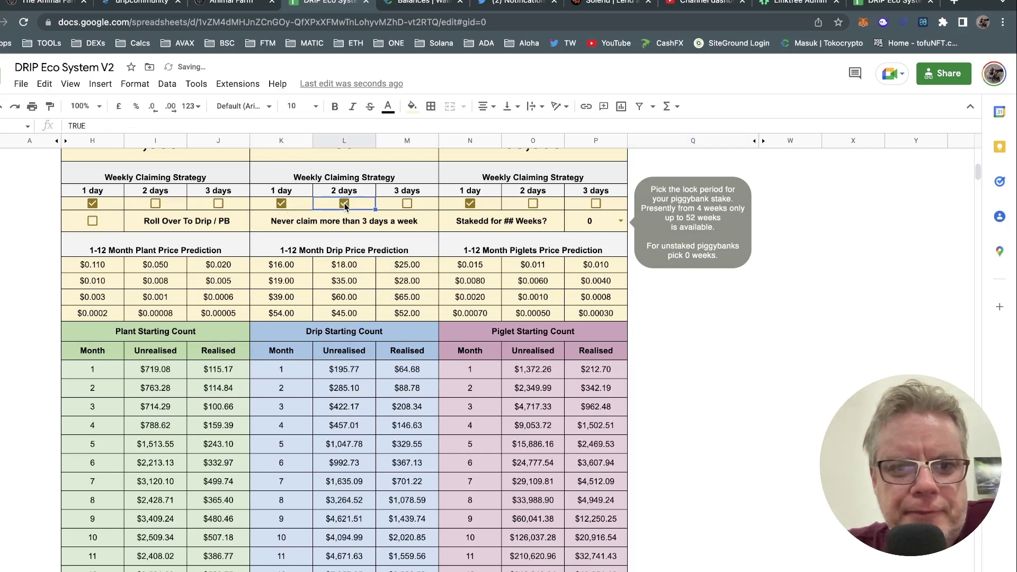
click(410, 206)
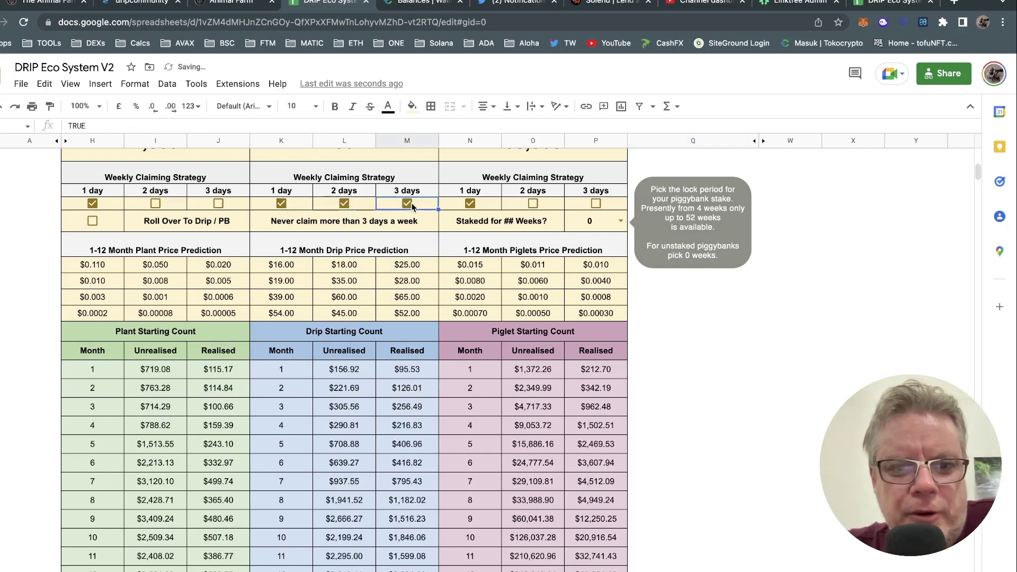
click(409, 205)
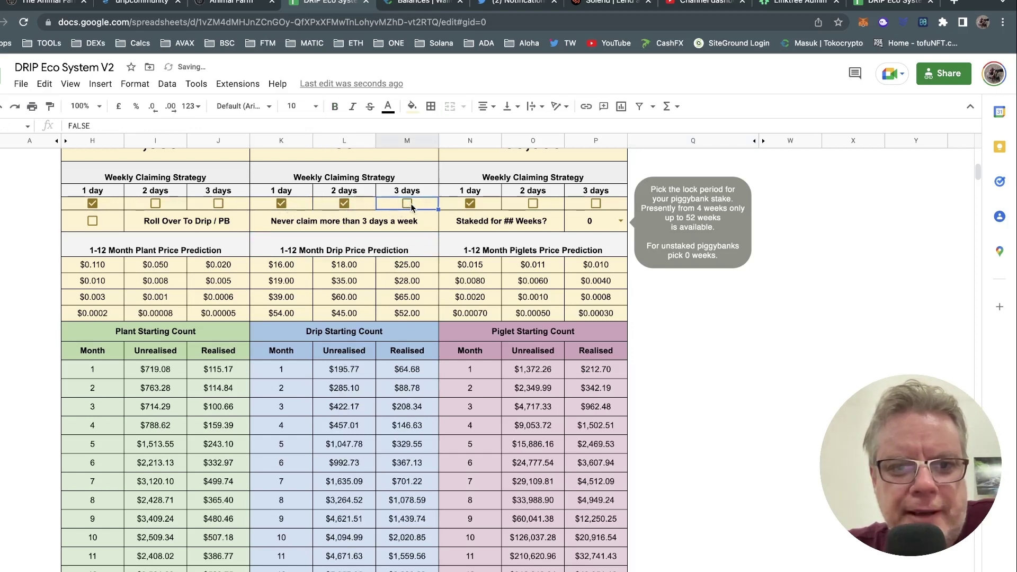
click(344, 207)
scroll(744, 434, down, 1)
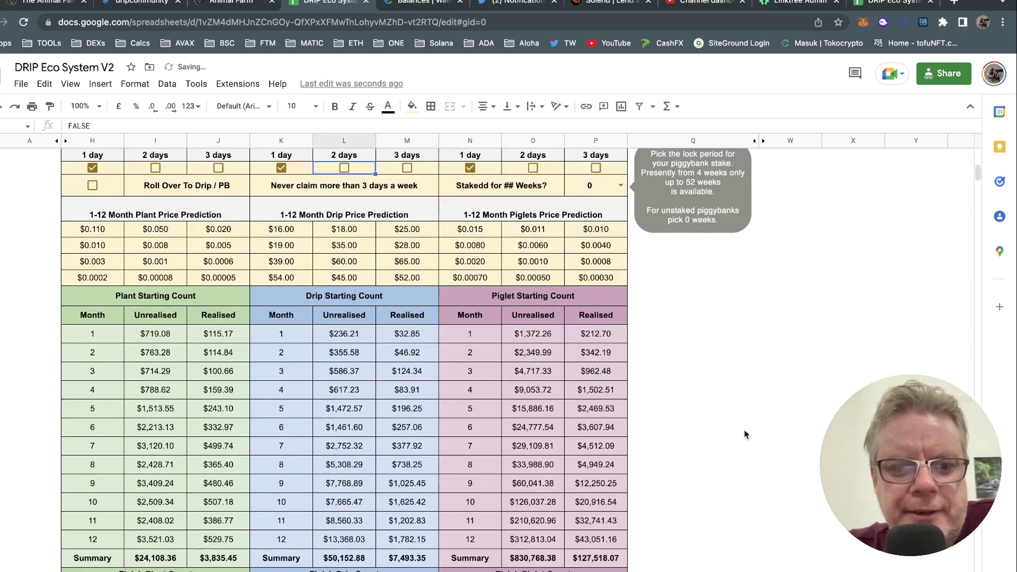
scroll(744, 434, down, 1)
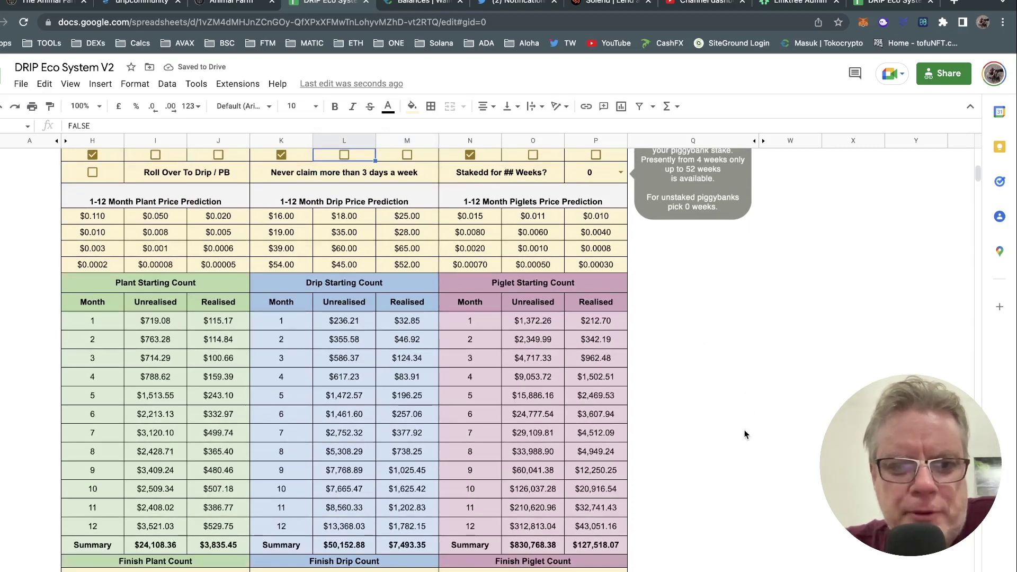
click(281, 156)
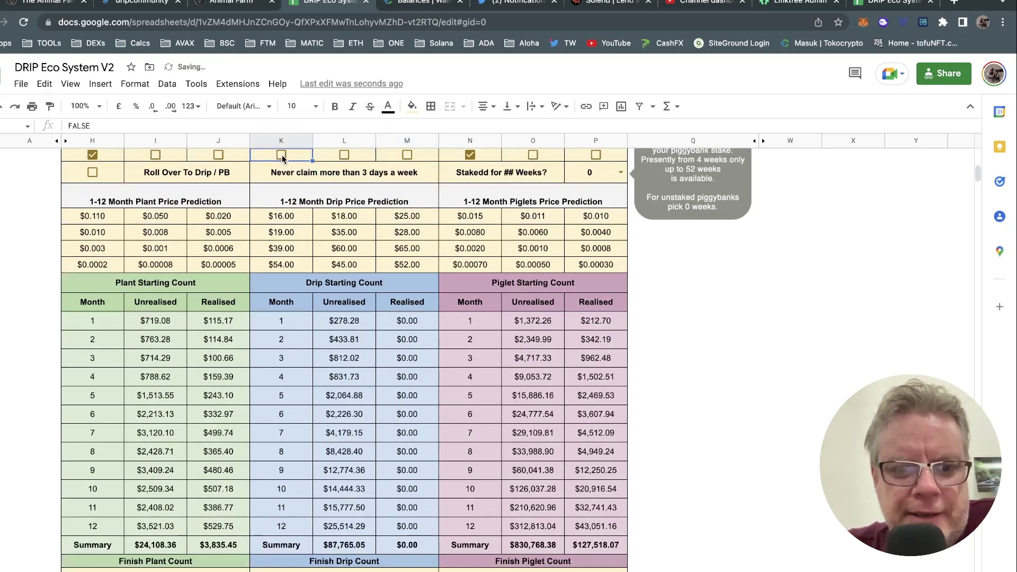
click(281, 155)
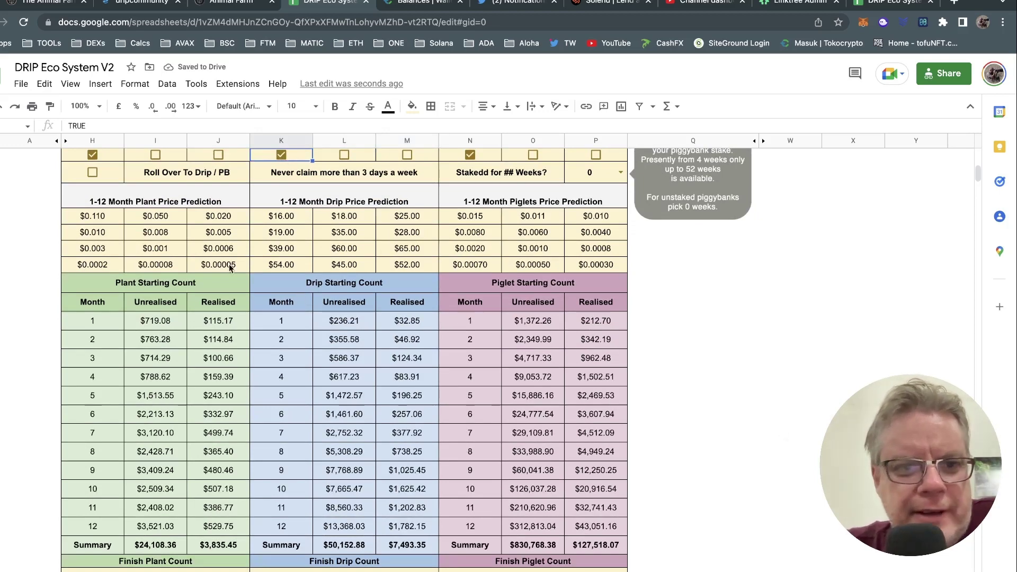
Enable Drip Garden's Roll Over To Drip / PB option
click(92, 175)
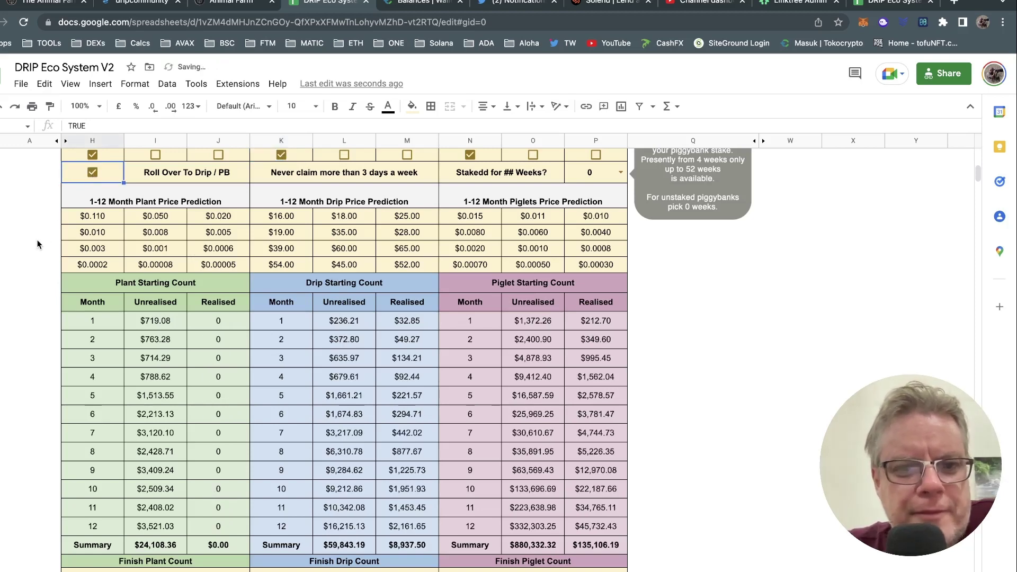
Review the 1-12 Month Drip Price Prediction values month by month
scroll(698, 298, up, 1)
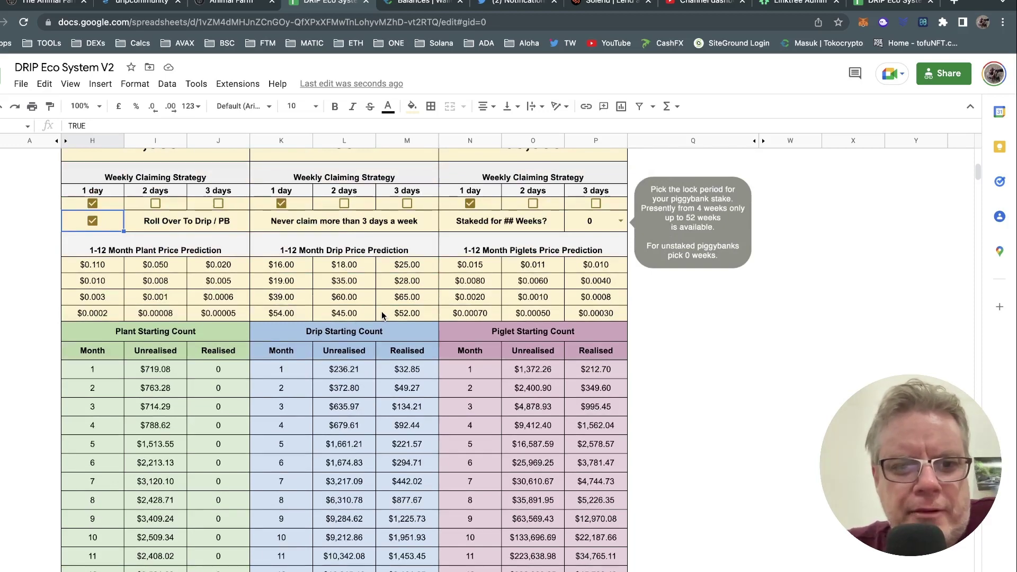
click(289, 267)
key(Right)
key(Right)
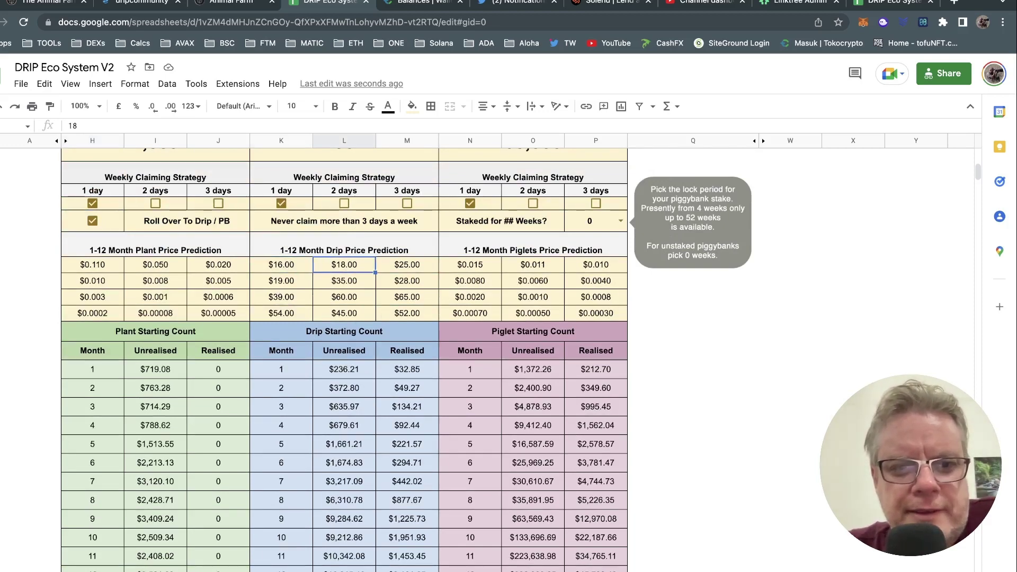
key(Down)
key(Left)
key(Left)
key(Down)
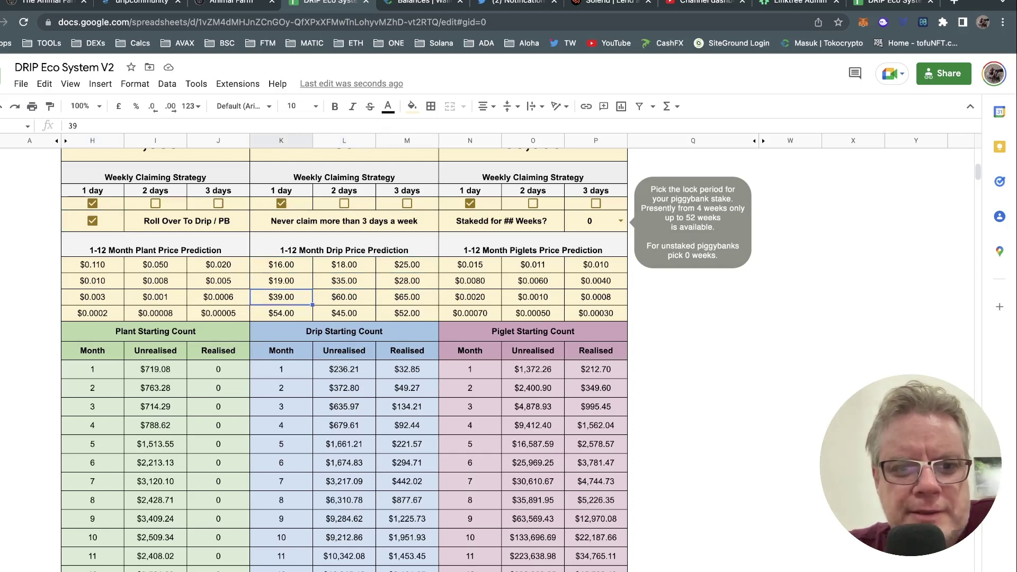
key(Right)
key(Right)
key(Down)
Set the Drip price predictions to $40 for month 11 and $25 for month 12
key(Left)
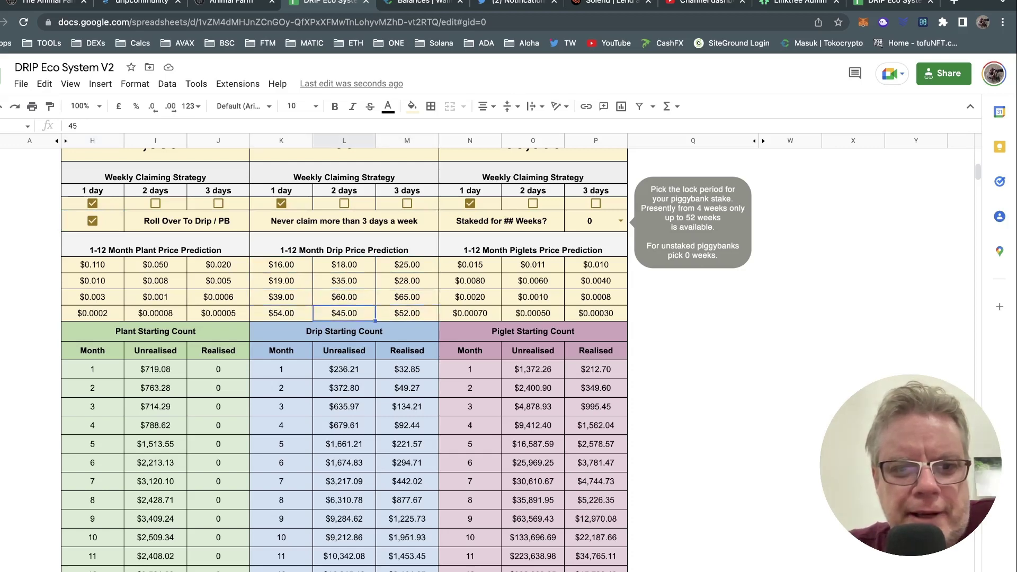
text(40)
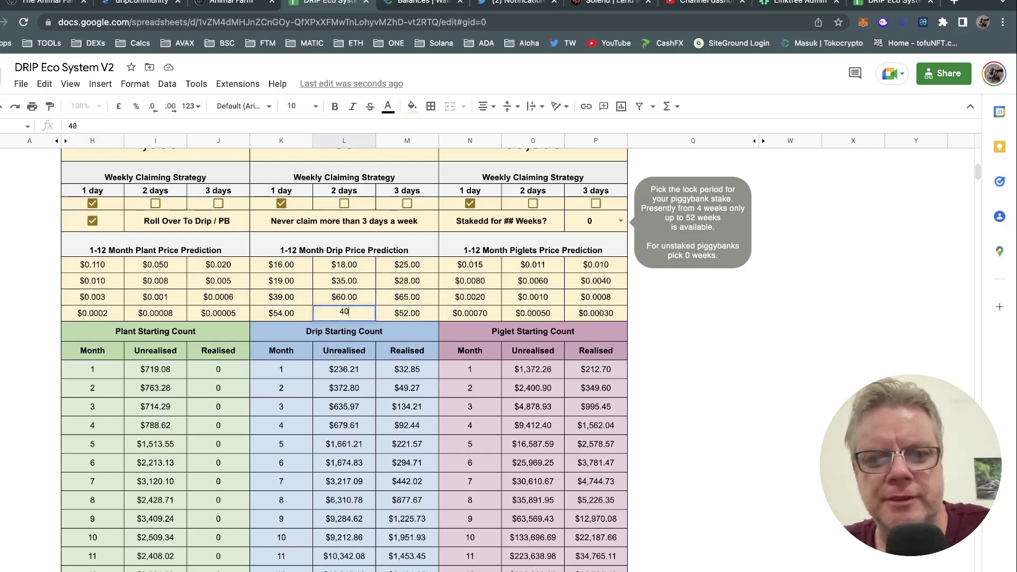
key(Return)
key(Up)
key(Right)
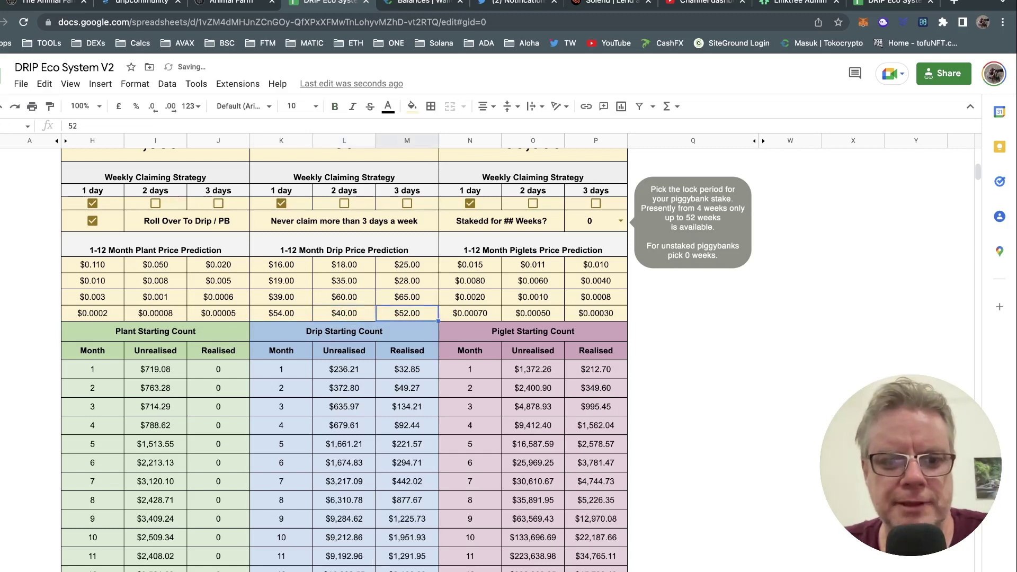
text(25)
key(Return)
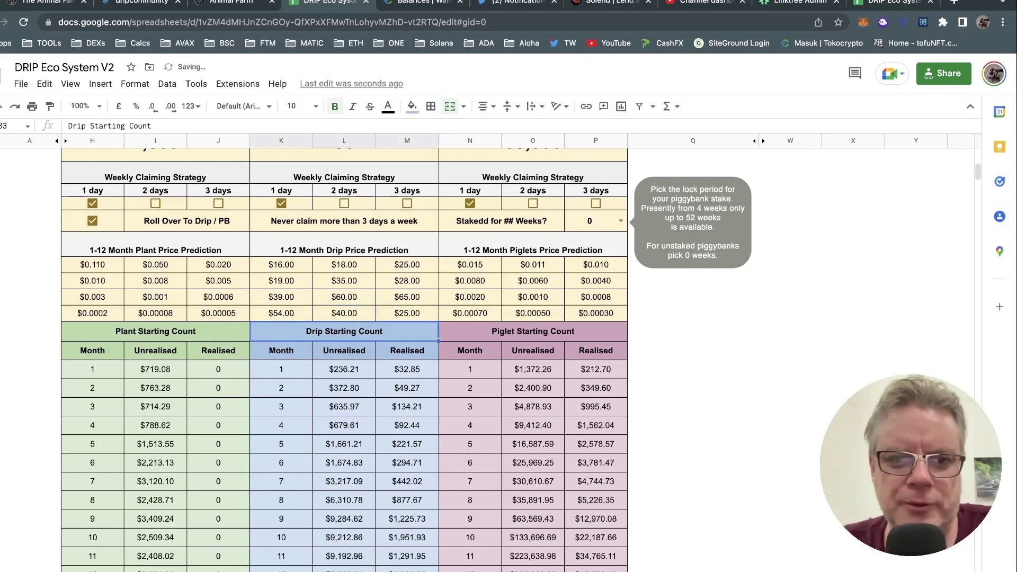
Set the month 9 Drip price prediction to $35
key(Up)
key(Up)
text(35)
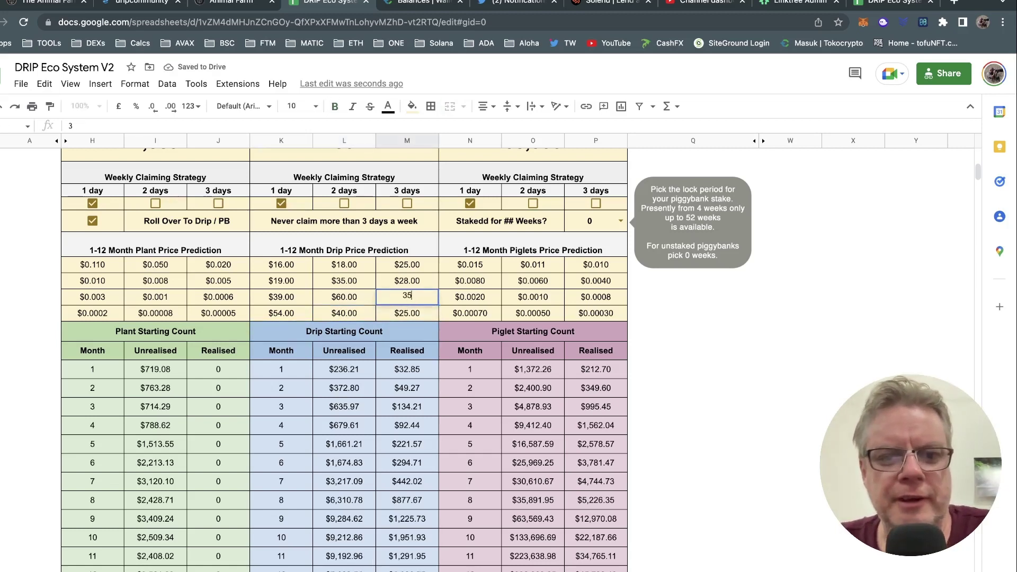
key(Return)
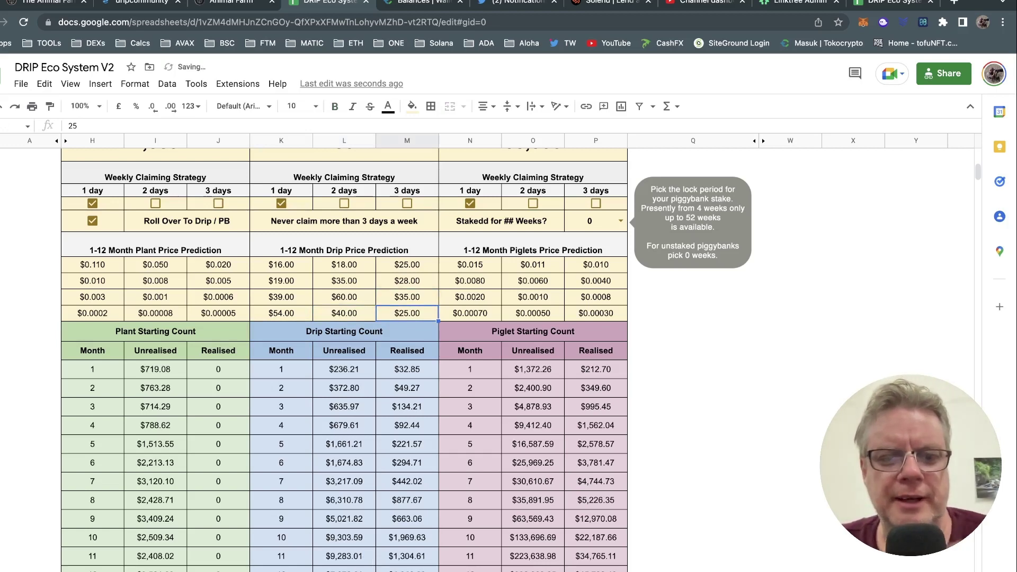
click(406, 296)
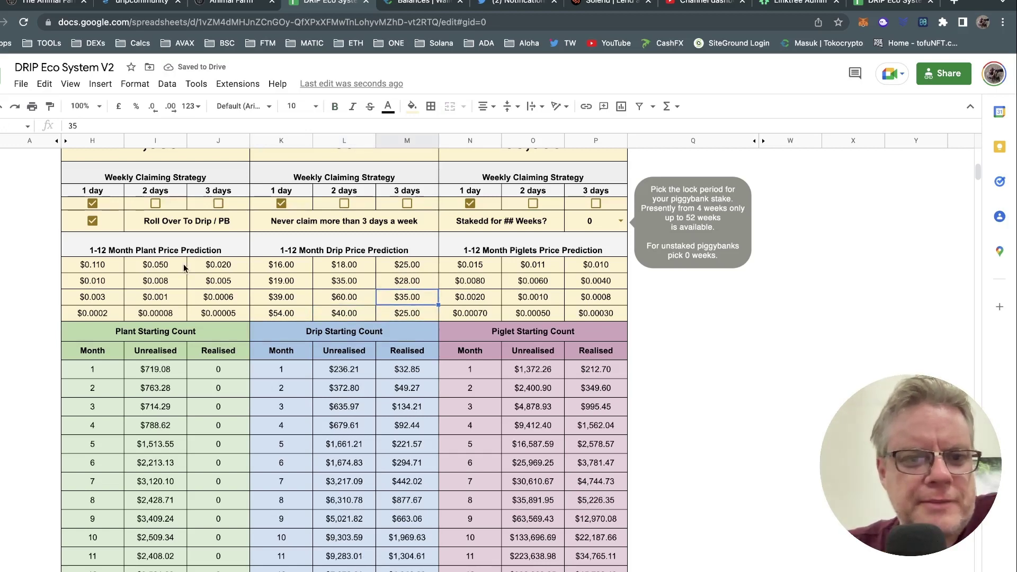
Examine the monthly Plant price predictions and compare them with the Drip price predictions
click(165, 285)
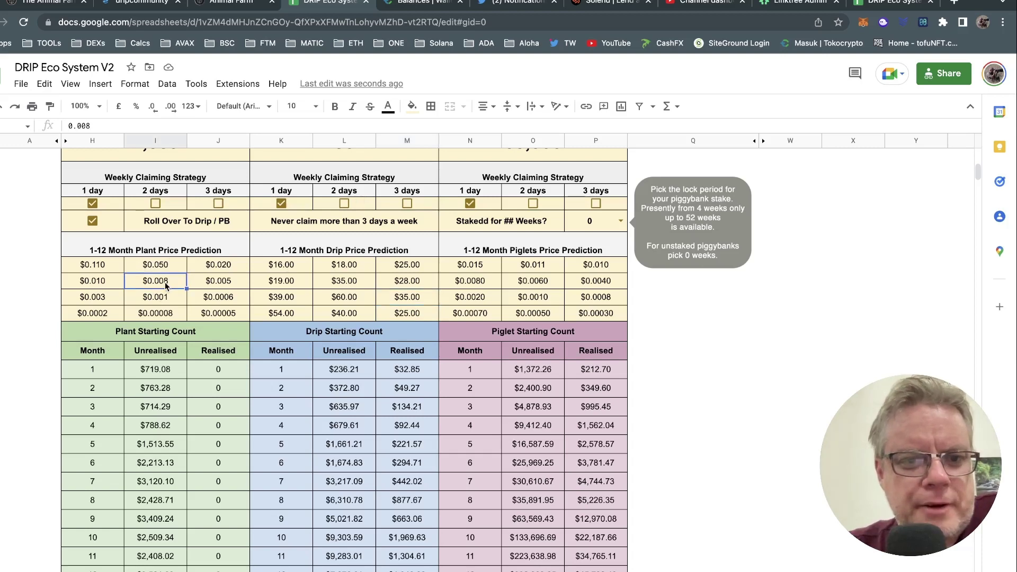
key(Down)
key(Down)
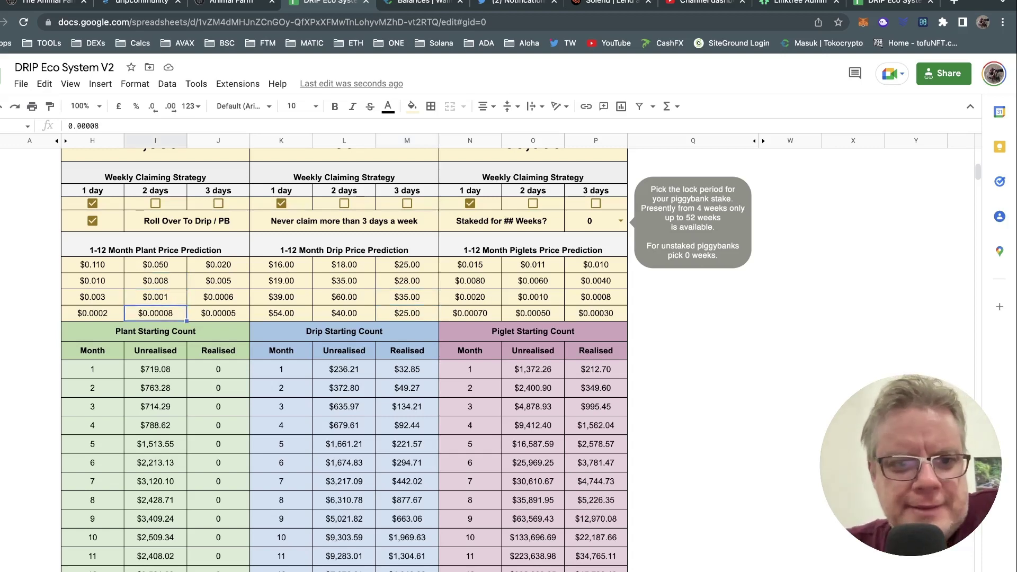
key(Right)
key(Up)
key(Right)
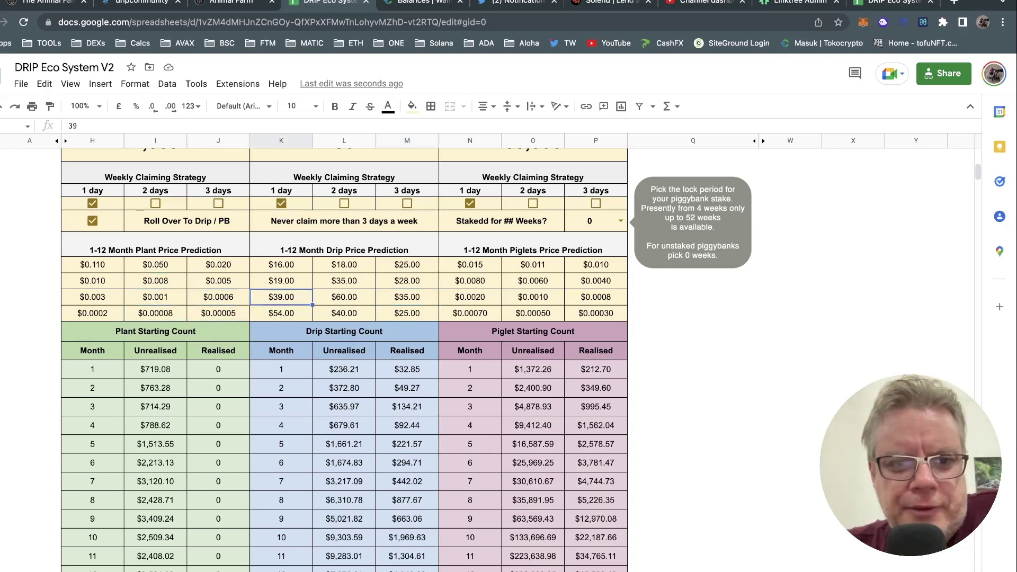
key(Up)
key(Right)
key(Right)
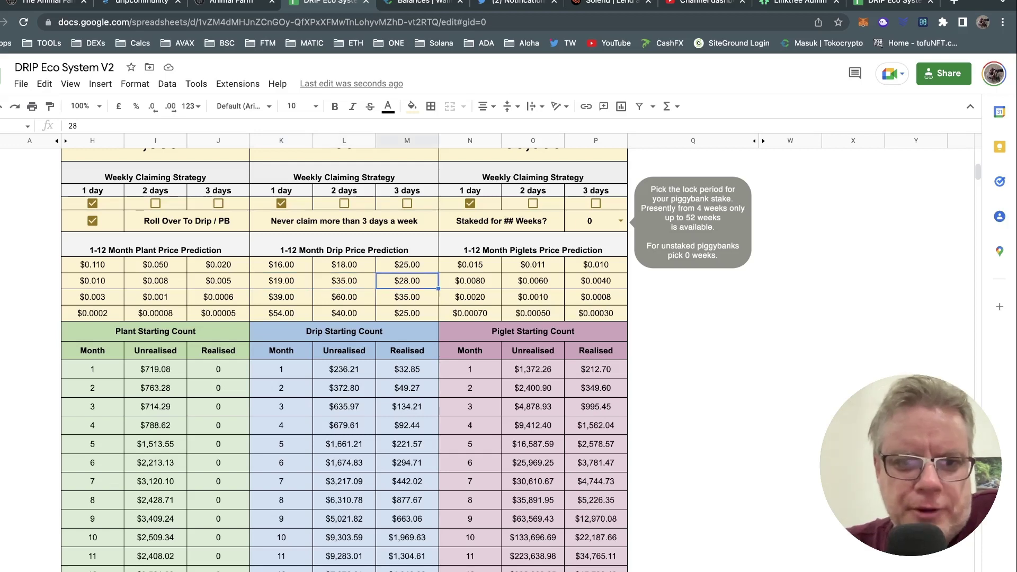
key(Down)
key(Down)
key(Left)
key(Left)
key(Up)
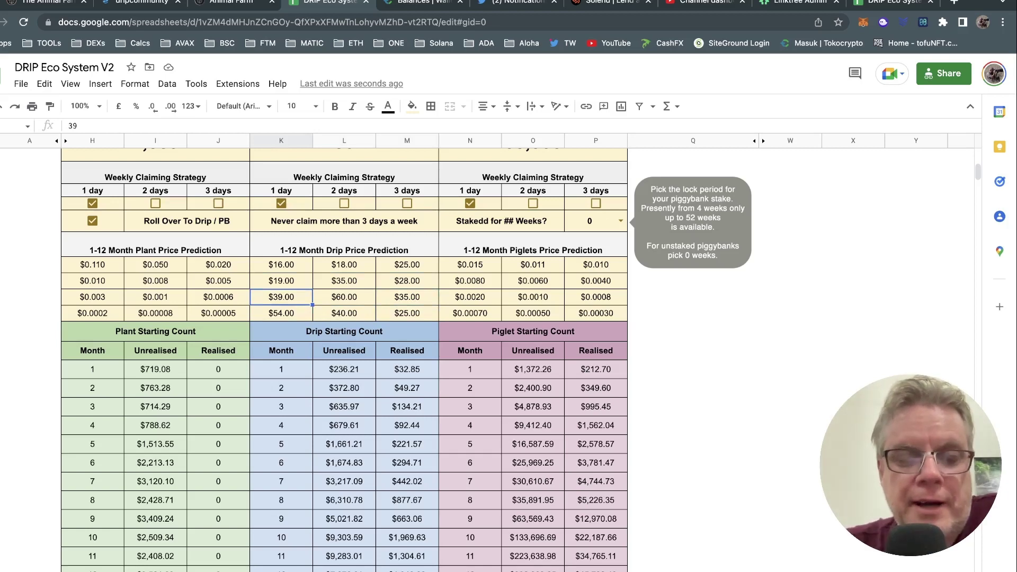
key(Up)
key(Right)
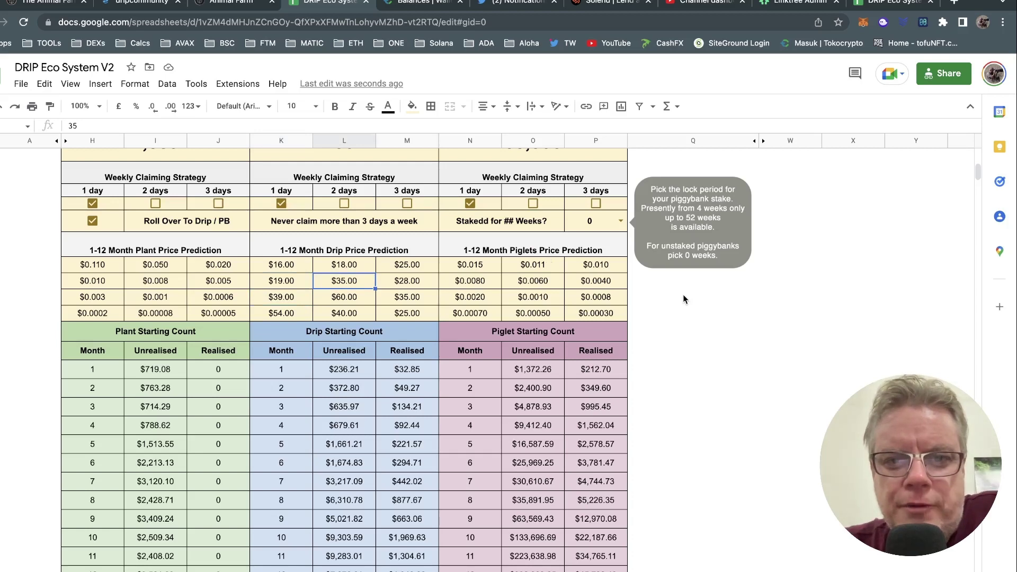
Check the Timelock Bonus for a 52-week Lock Duration on Animal Farm's Piggy Bank page and return to the DRIP Eco System V2 sheet
scroll(683, 299, up, 3)
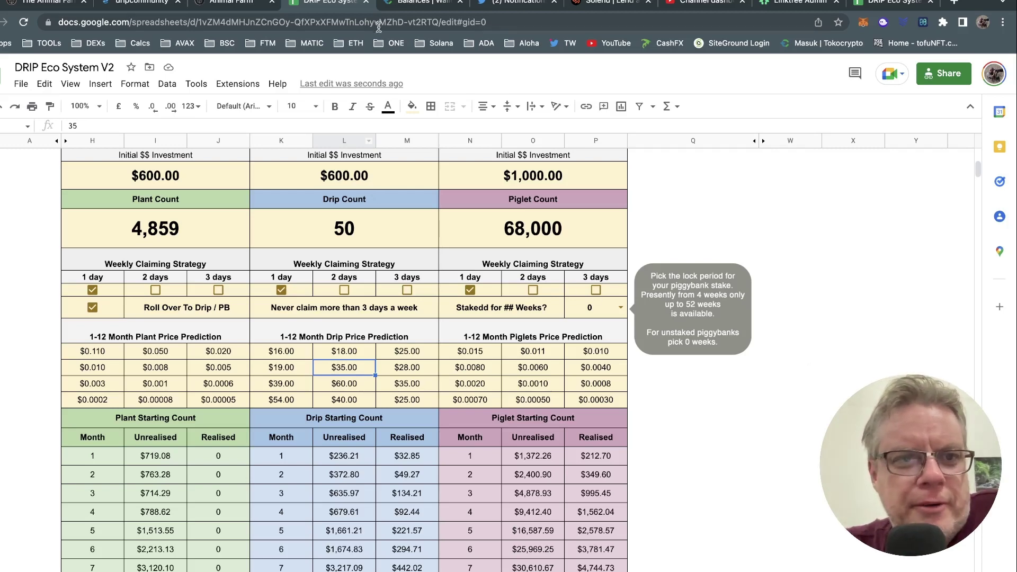
click(62, 4)
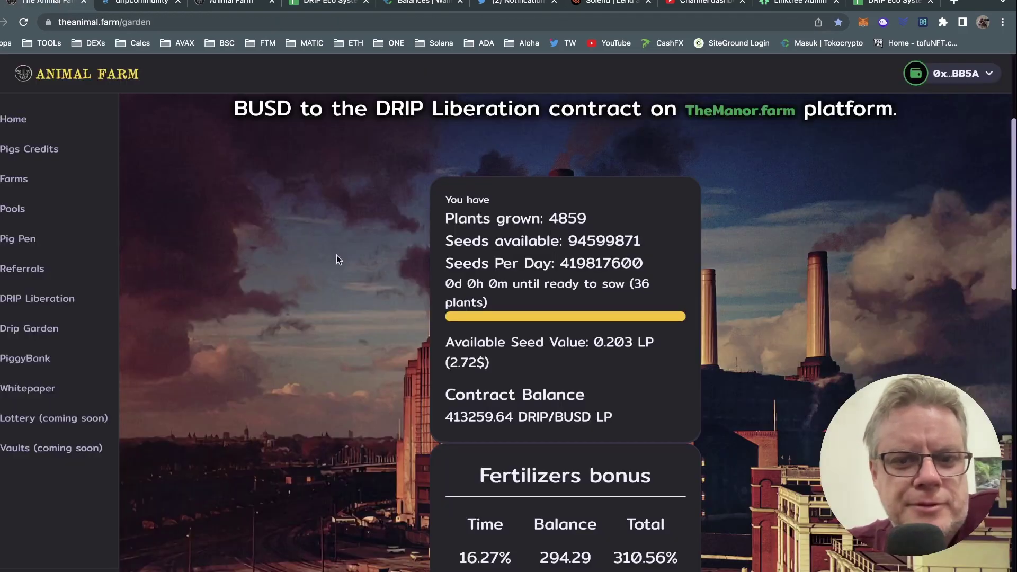
click(230, 4)
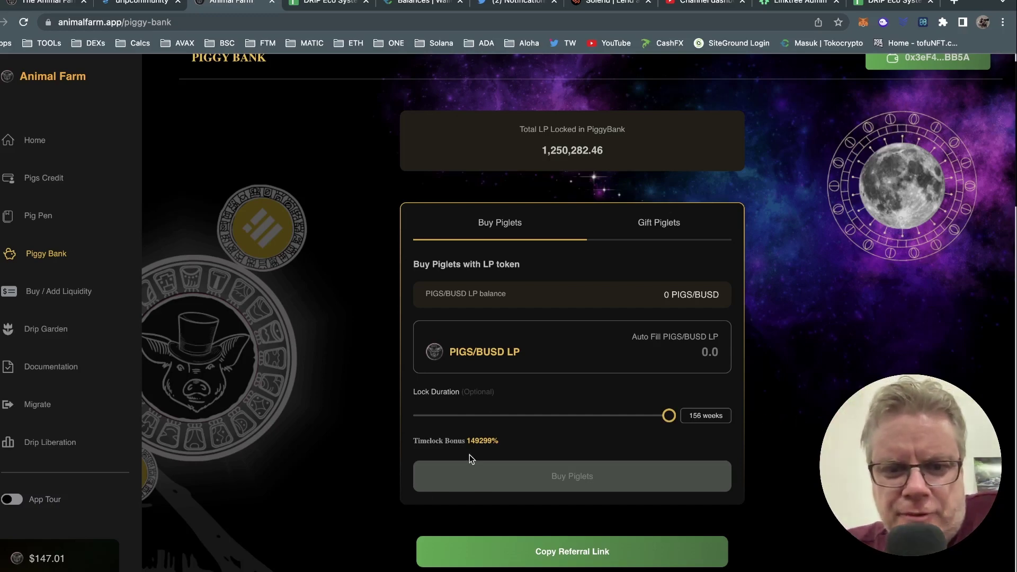
click(487, 415)
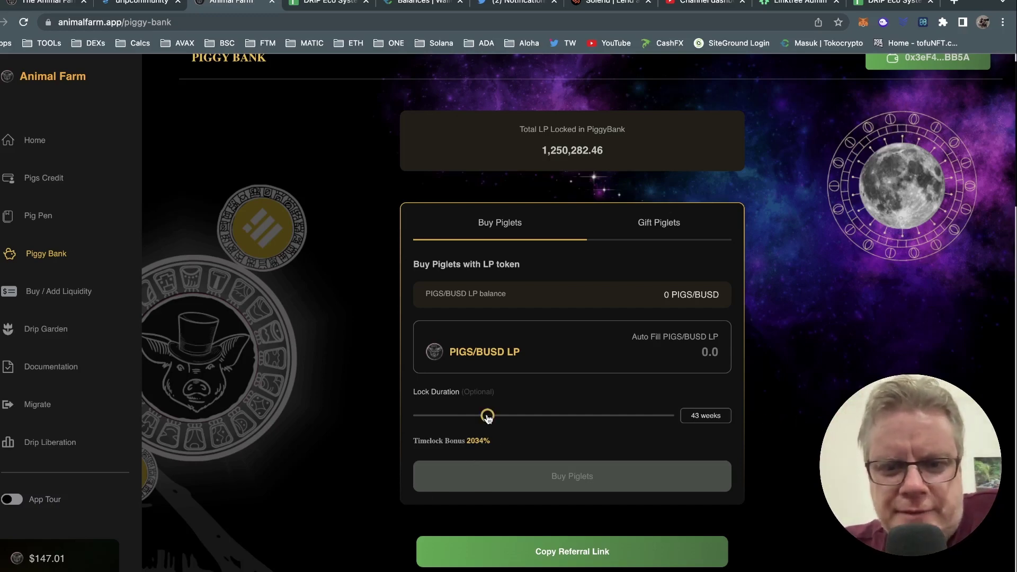
mouse_move(488, 416)
mouse_down()
mouse_move(517, 416)
mouse_move(503, 418)
mouse_up()
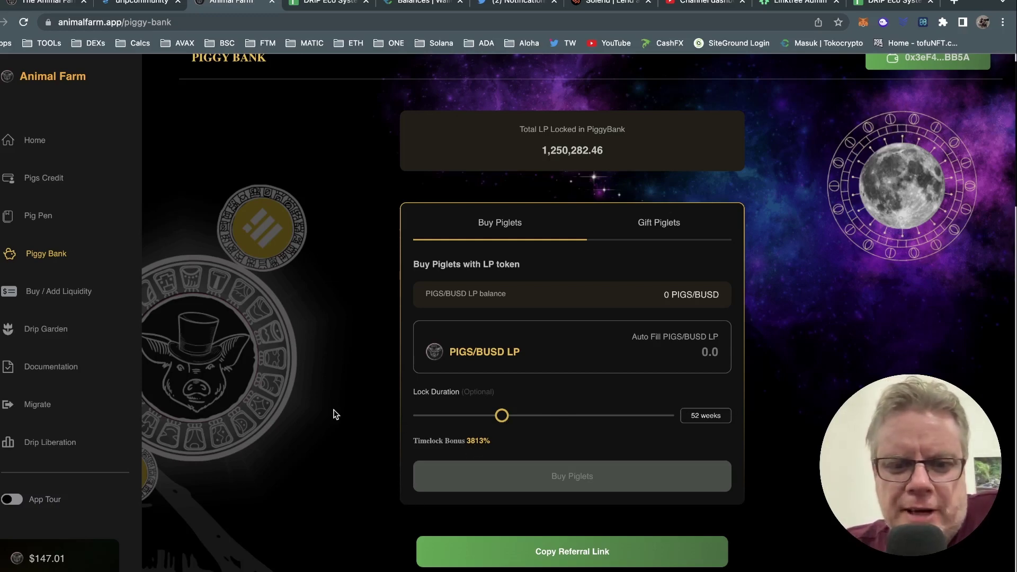
key(ctrl+Tab)
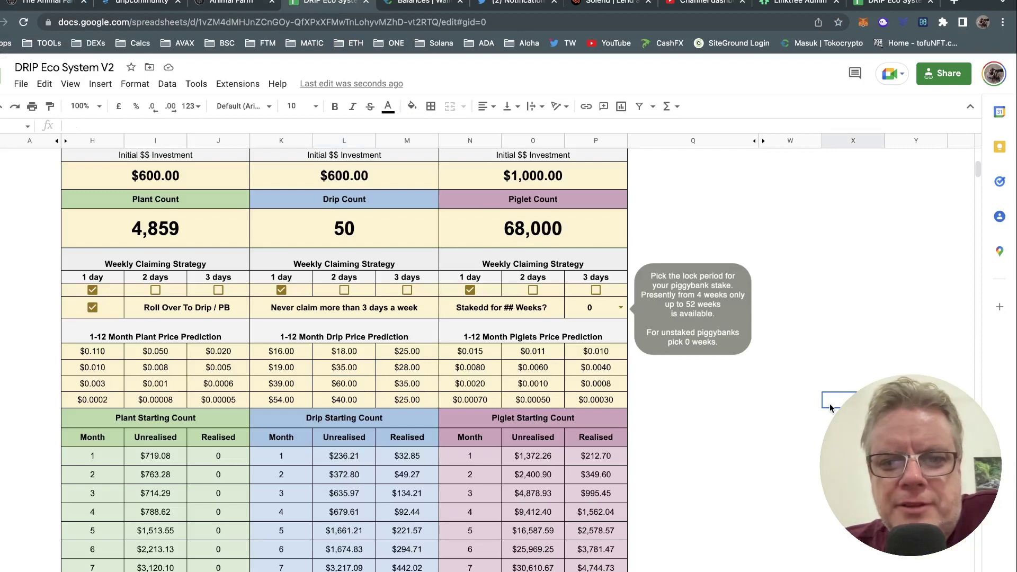
Try Piglet staking periods of 4 and 8 weeks to compare the realised earnings
click(620, 308)
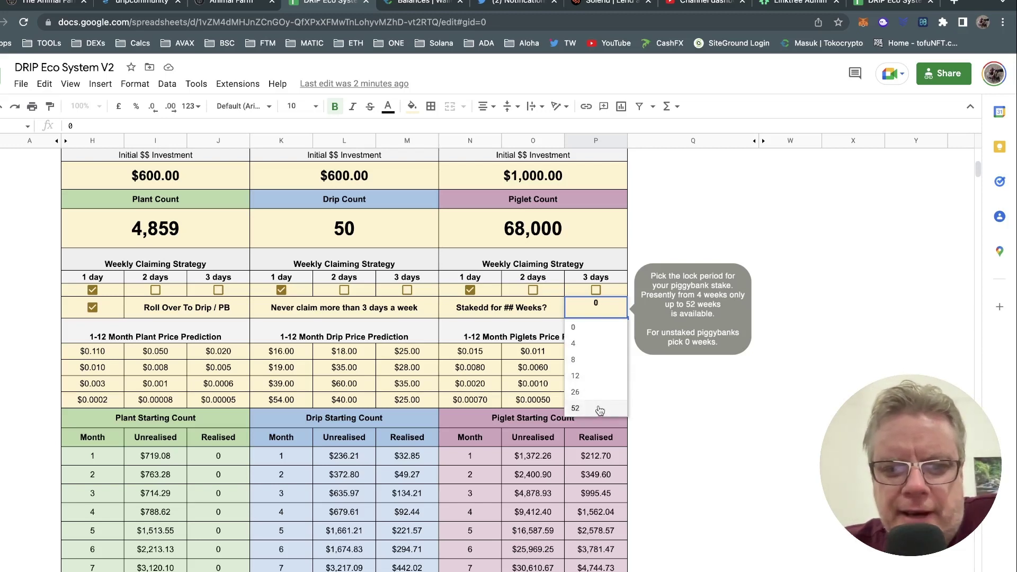
click(596, 349)
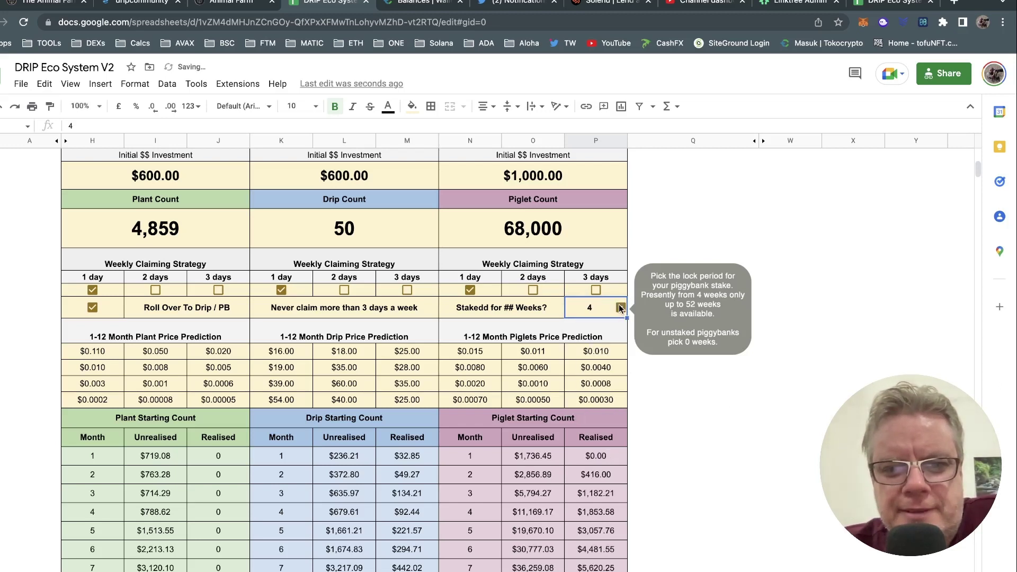
click(620, 307)
click(588, 358)
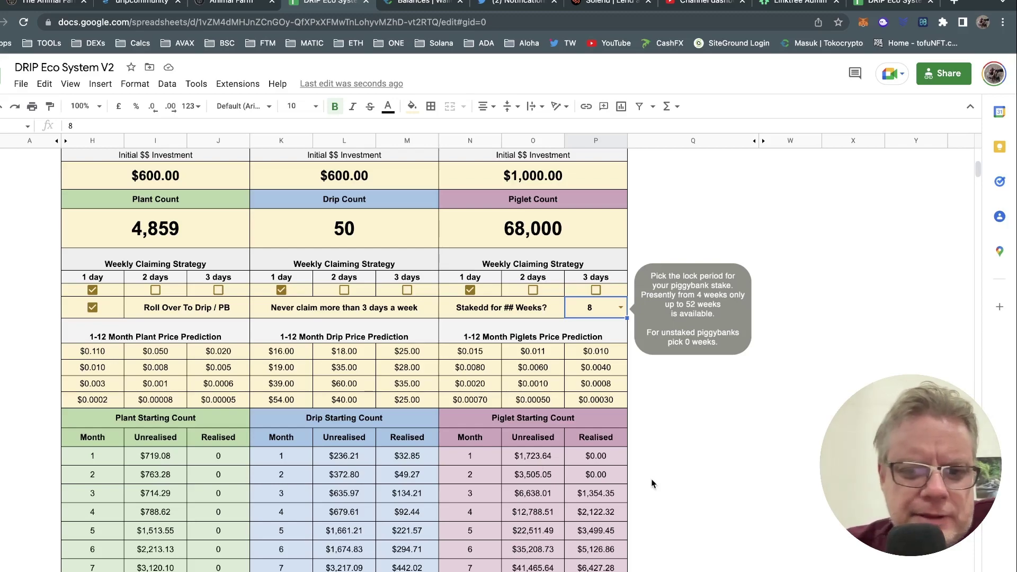
Examine the daily Piggy Bank deposits table through month 3 for yields and claim days, and return to the simulation sheet
scroll(444, 360, up, 20)
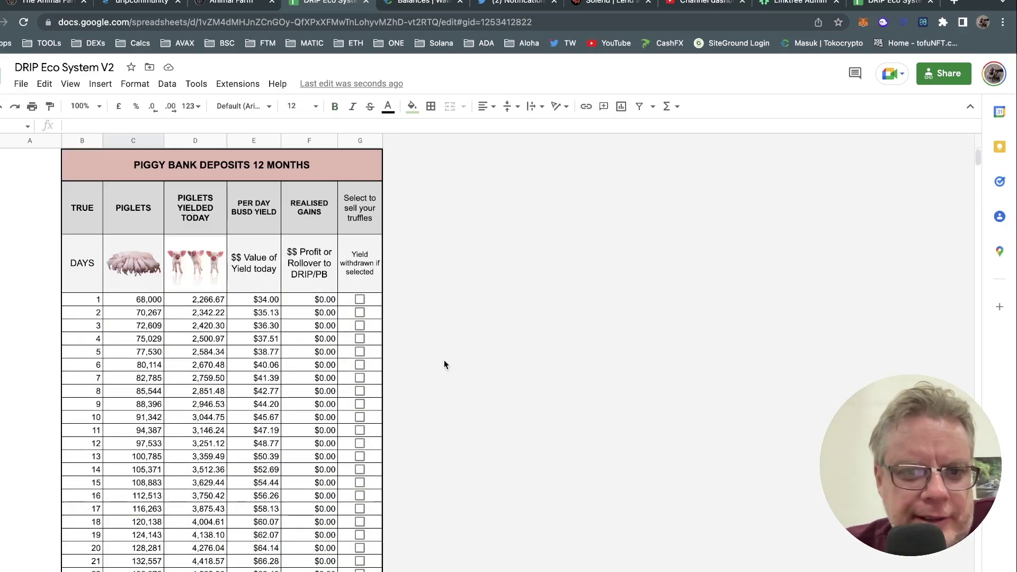
scroll(444, 361, down, 5)
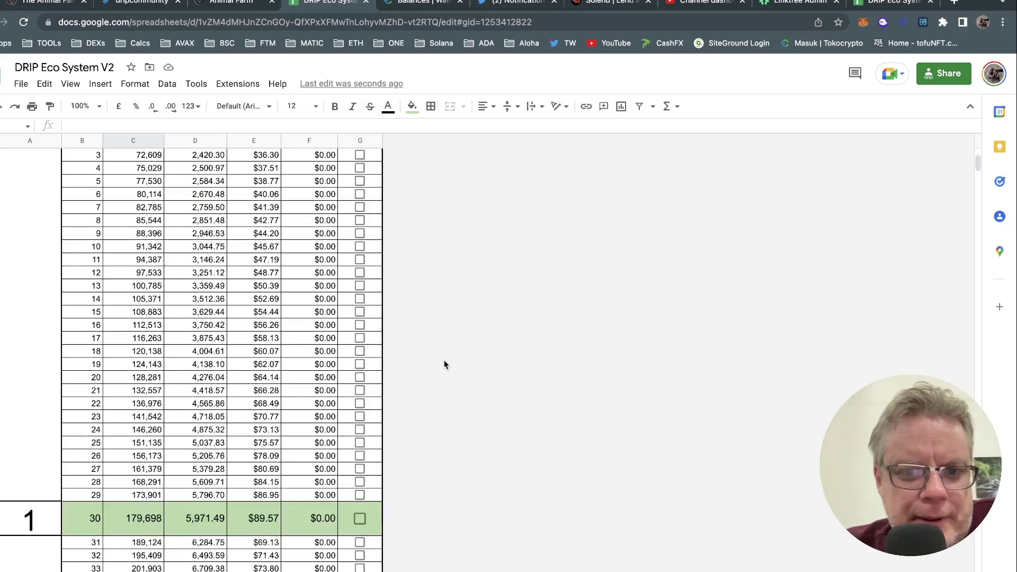
scroll(443, 364, down, 10)
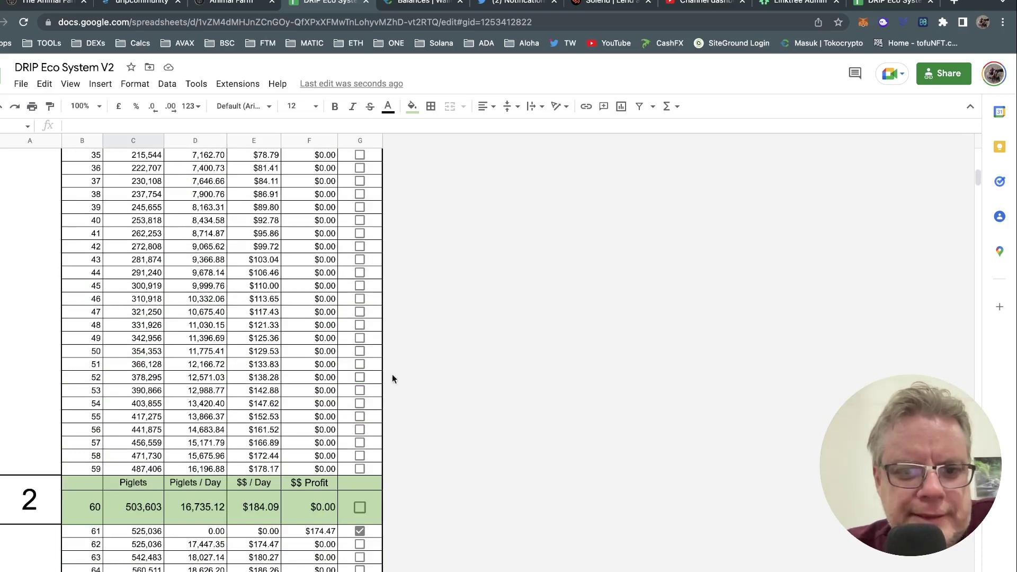
scroll(466, 378, down, 1)
scroll(466, 377, down, 3)
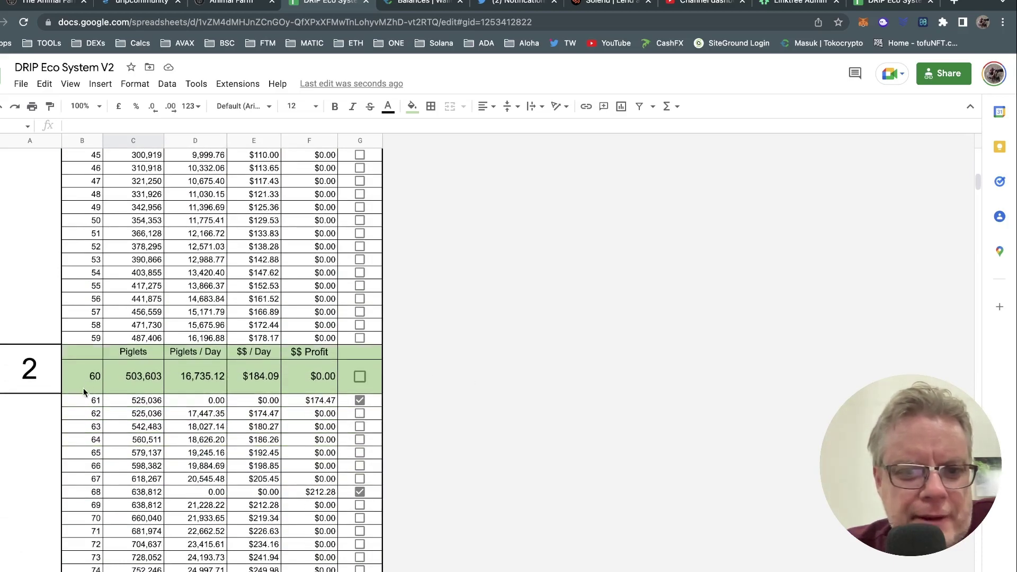
scroll(89, 411, down, 7)
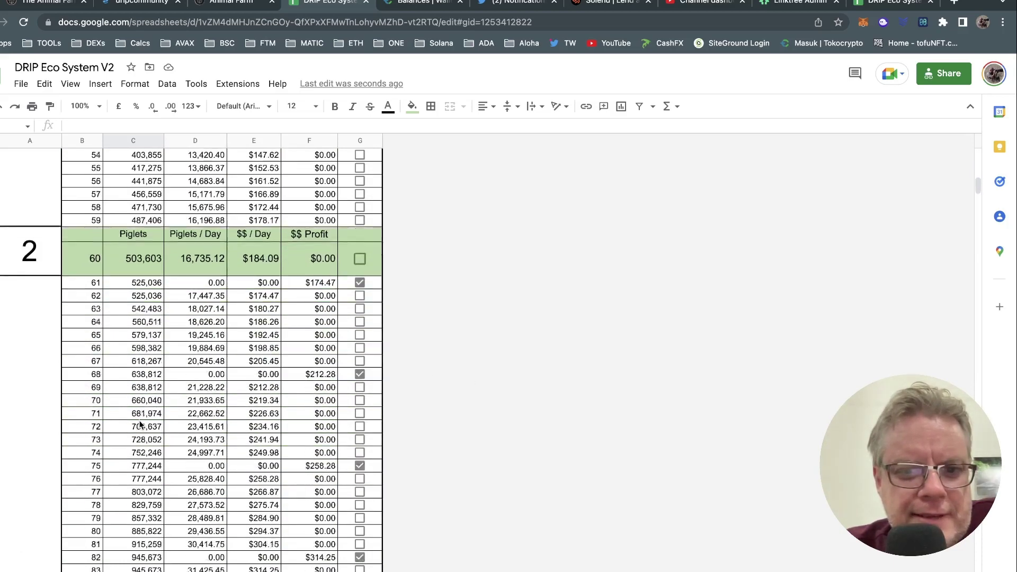
scroll(140, 423, down, 2)
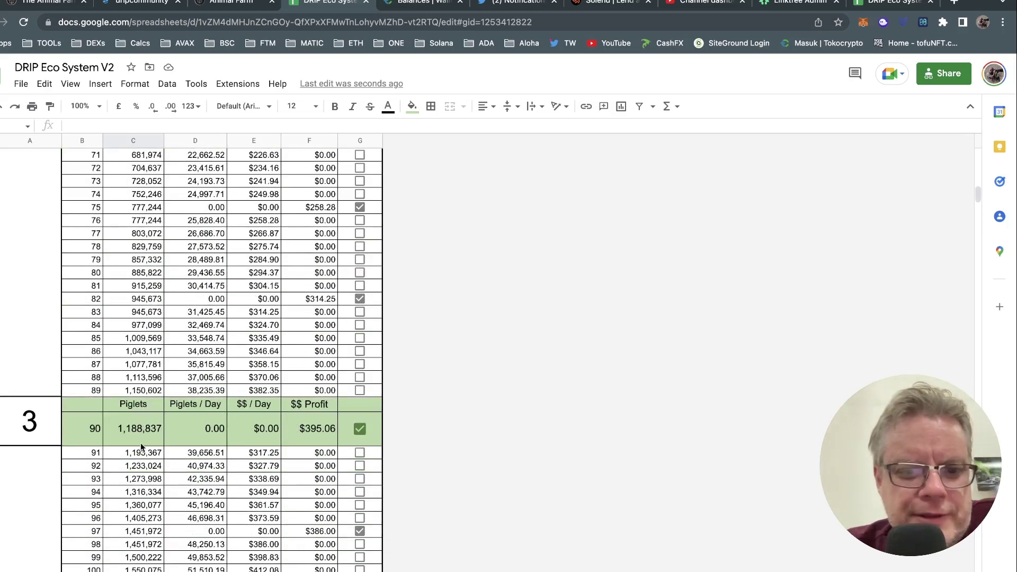
key(alt+Up)
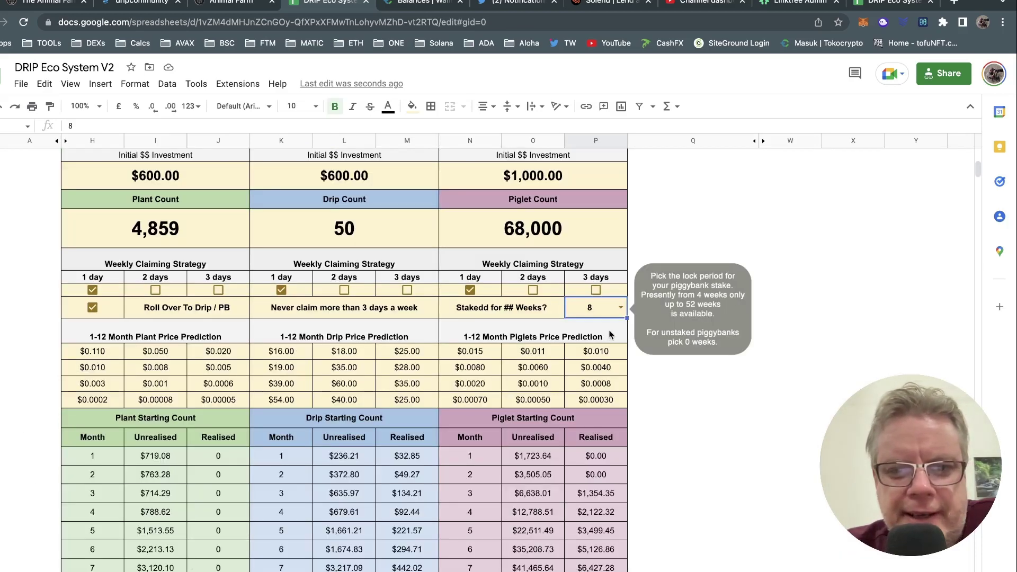
Set the Piglet staking period to 26 weeks
click(624, 306)
click(587, 393)
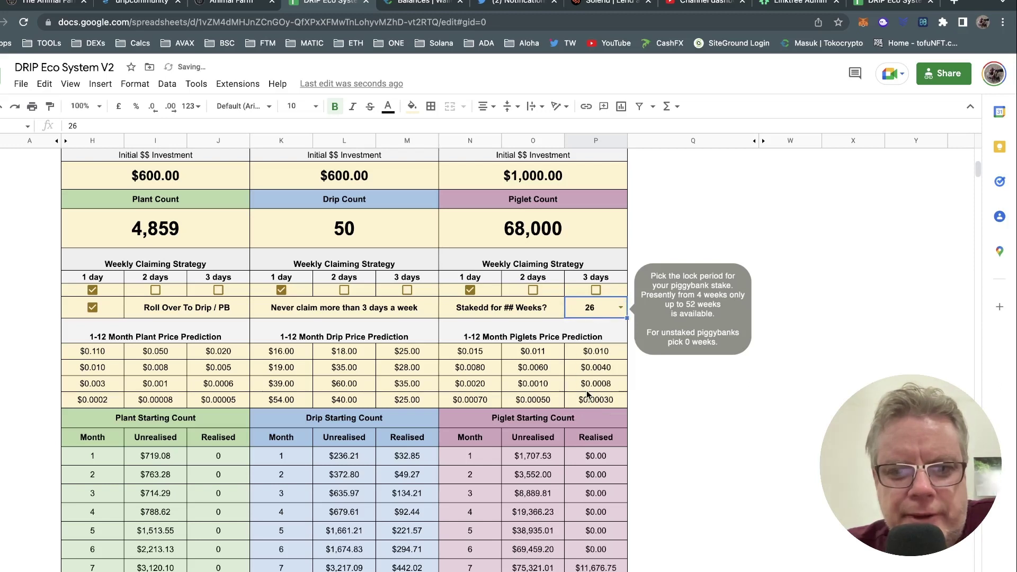
click(769, 417)
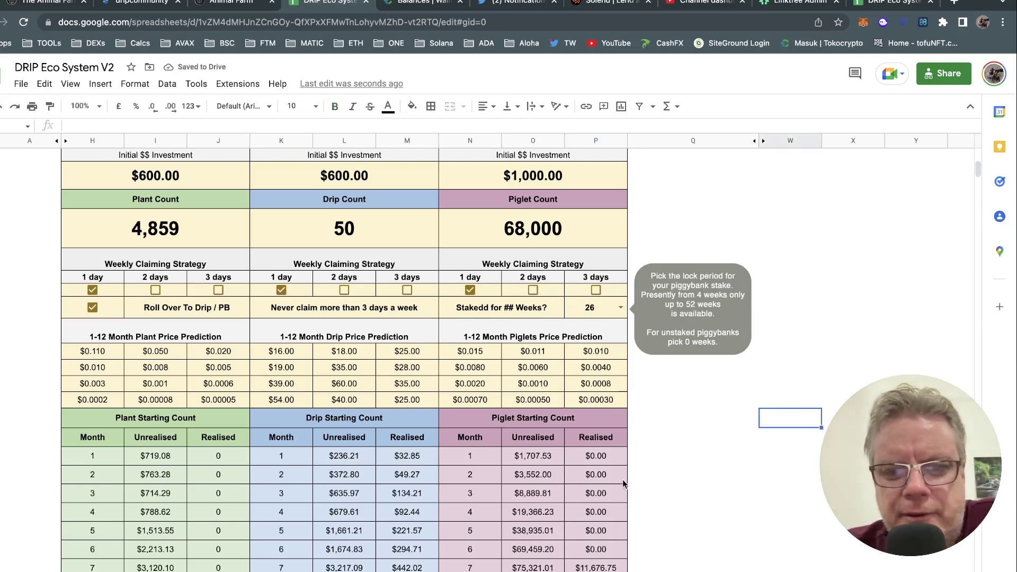
Check the Piglet realised earnings for months 1 to 6 in the simulation sheet
click(603, 458)
key(Down)
key(Down)
key(Down)
key(Down)
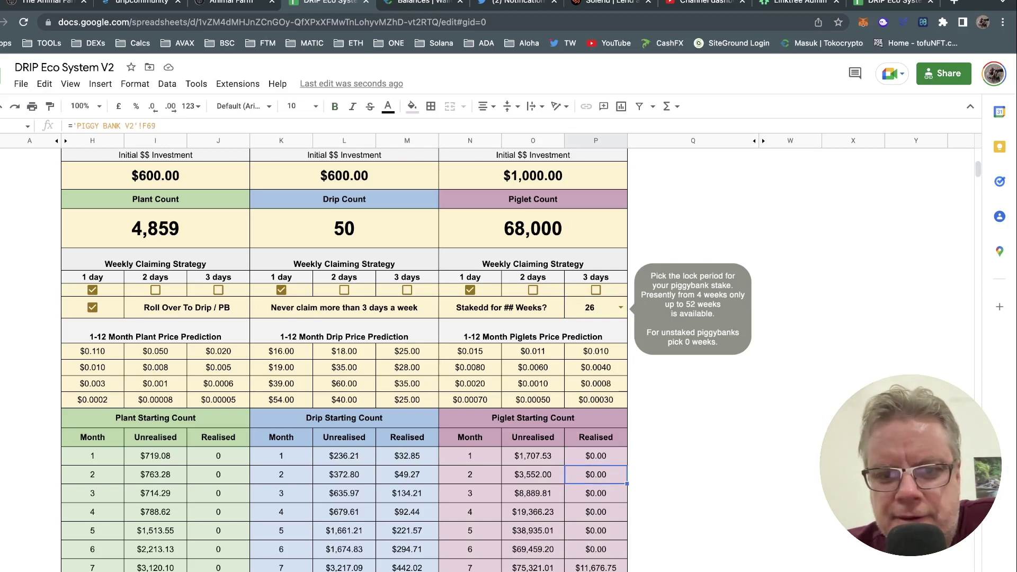
key(Down)
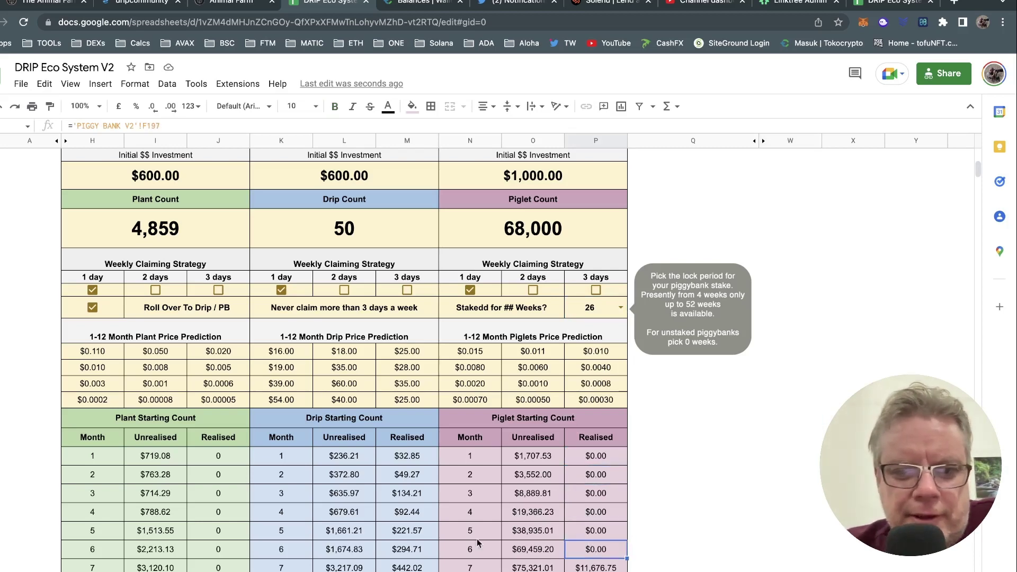
Examine the daily Piggy Bank table around month 6 for profits and claim days, and return to the simulation sheet
key(alt+Down)
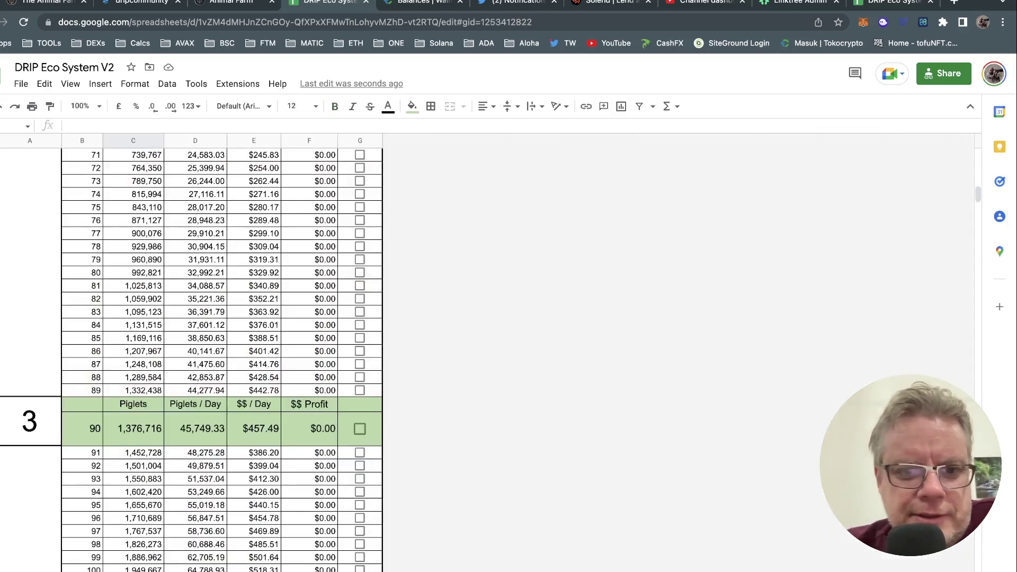
scroll(413, 380, down, 10)
scroll(413, 385, down, 10)
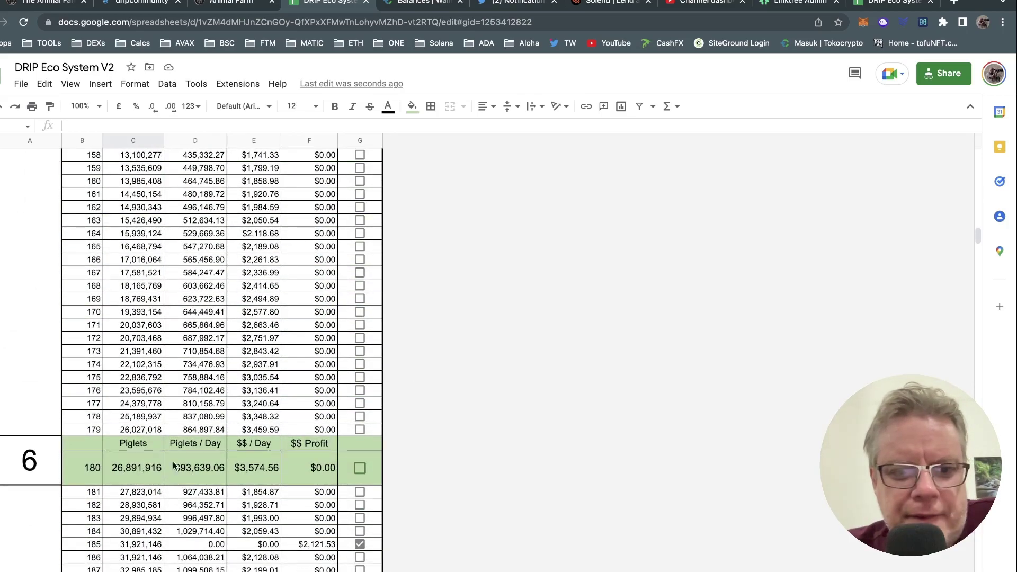
scroll(434, 446, down, 1)
scroll(437, 449, down, 1)
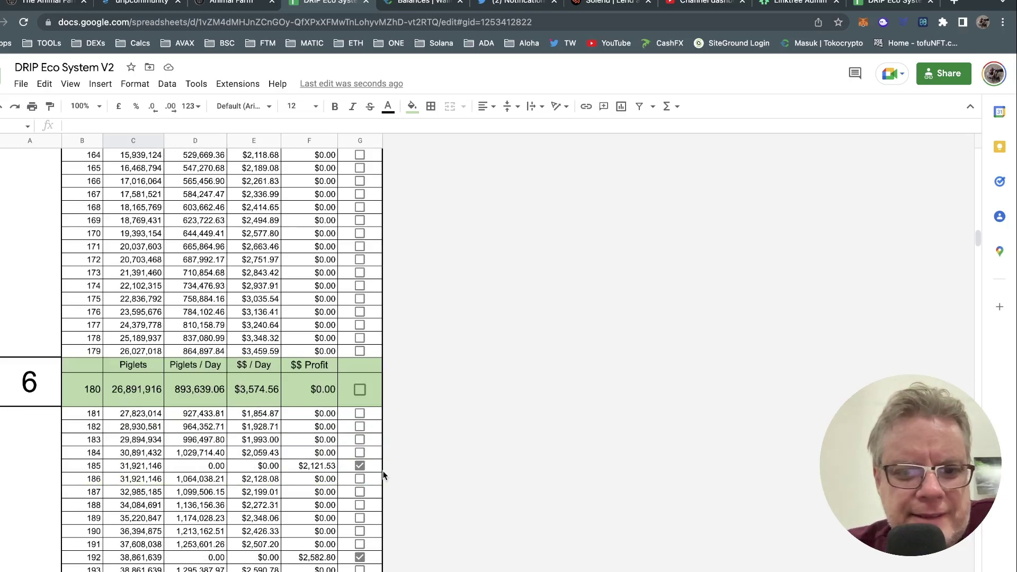
scroll(418, 444, down, 3)
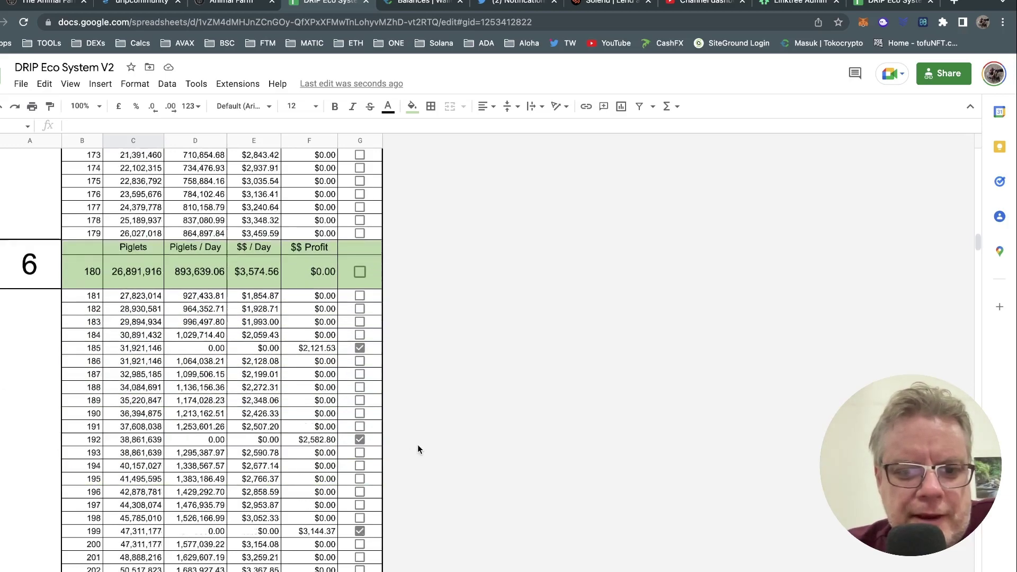
scroll(419, 449, down, 2)
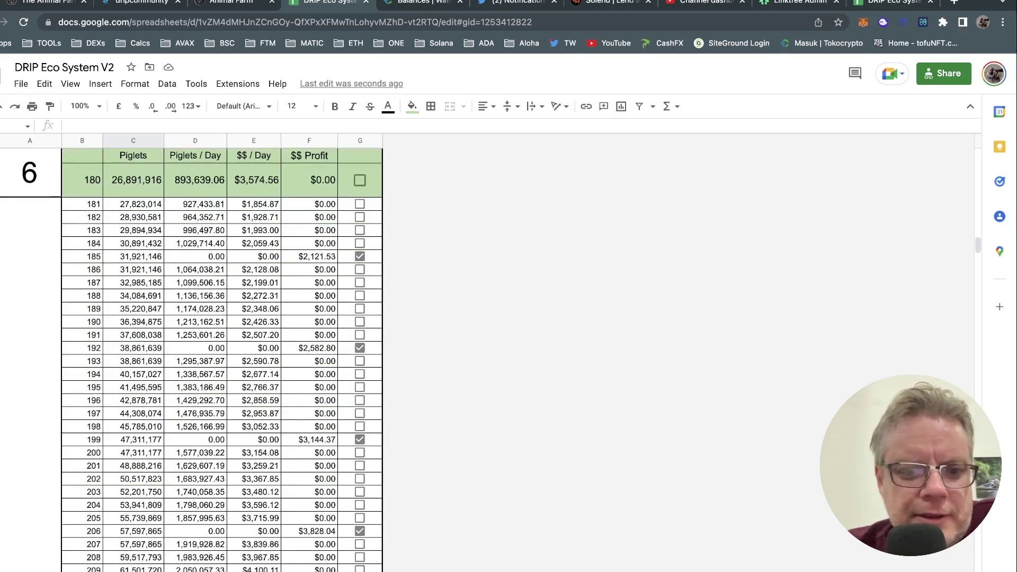
click(175, 570)
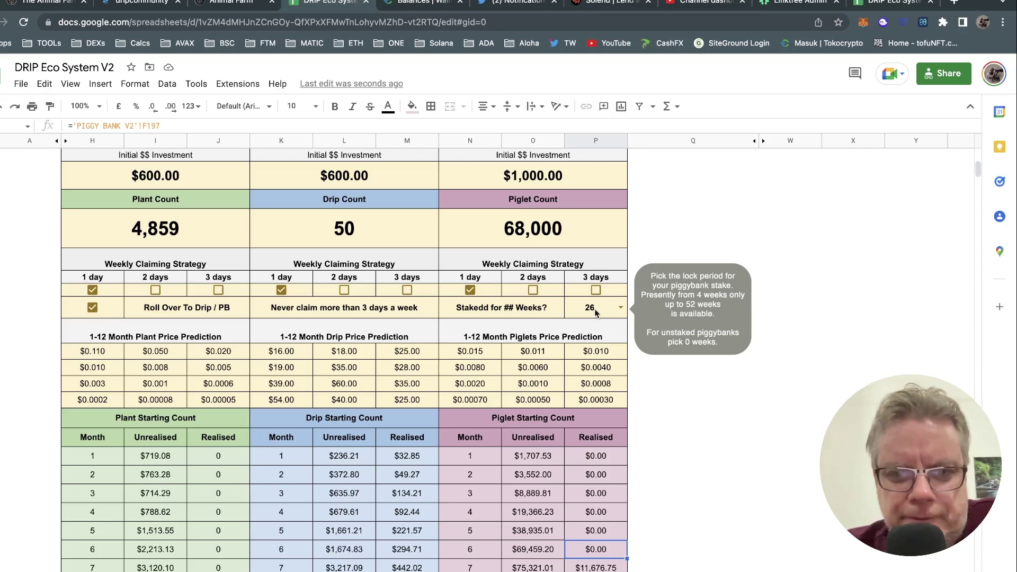
click(757, 482)
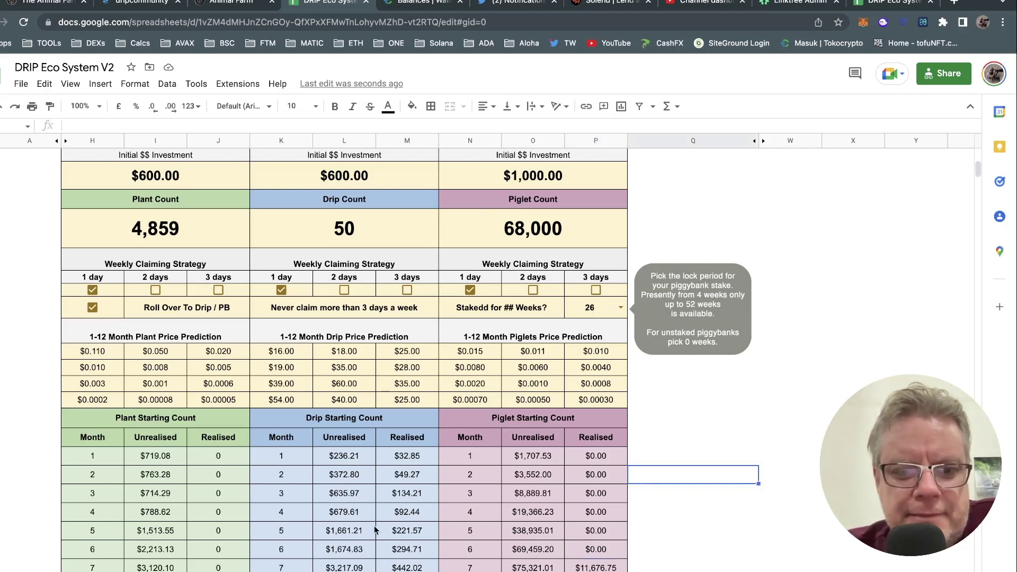
Check the investment reference in the bonus calculation sheet against the Piggy Bank's initial investment in the simulation sheet
key(ctrl+shift+Page_Down)
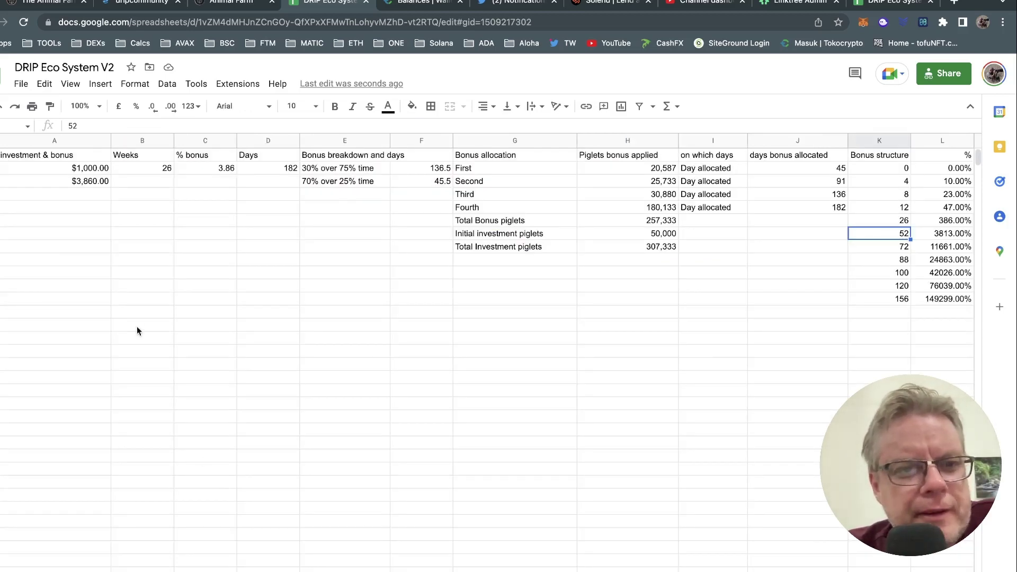
click(55, 168)
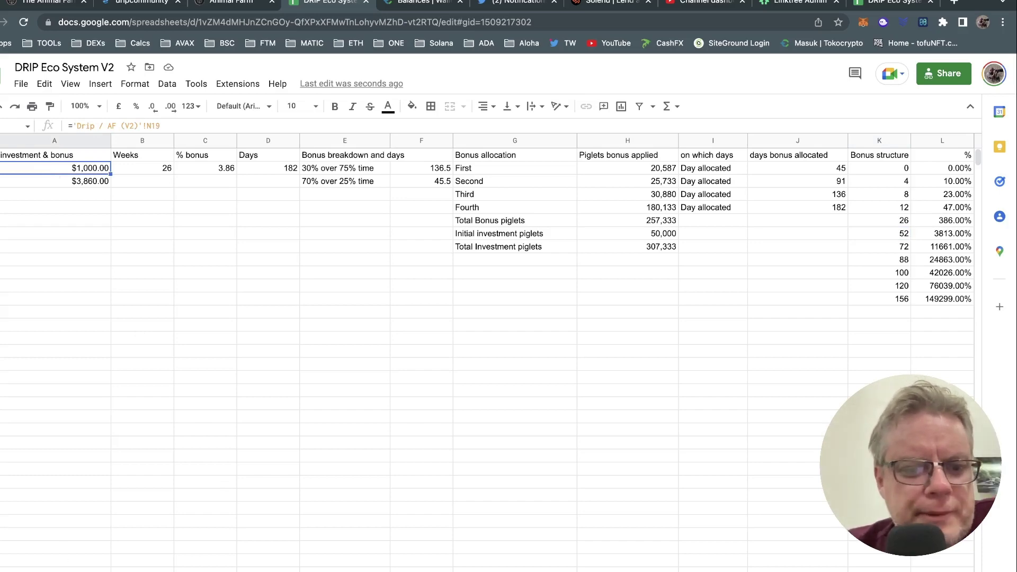
key(ctrl+shift+Page_Up)
click(541, 183)
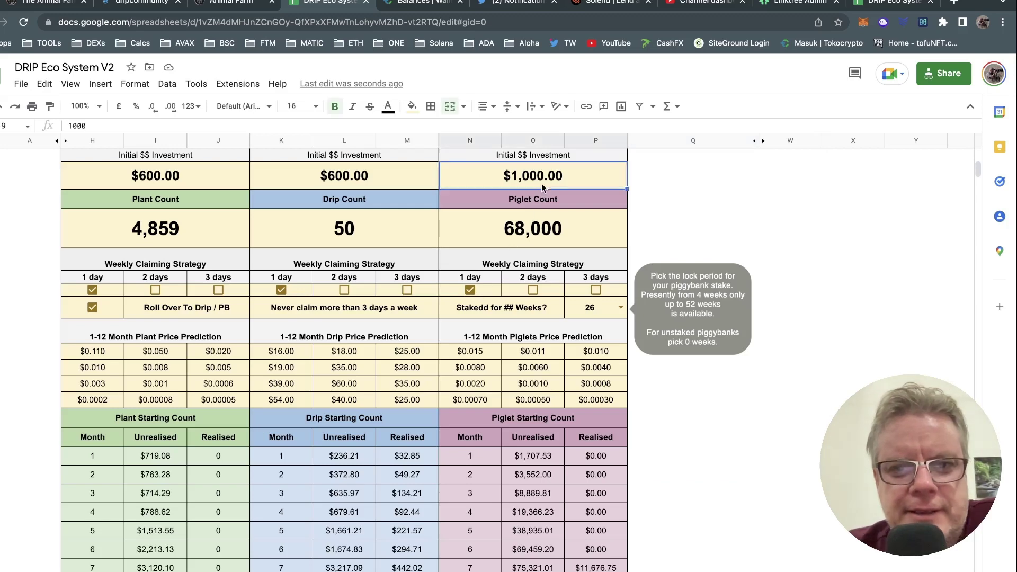
scroll(541, 183, up, 3)
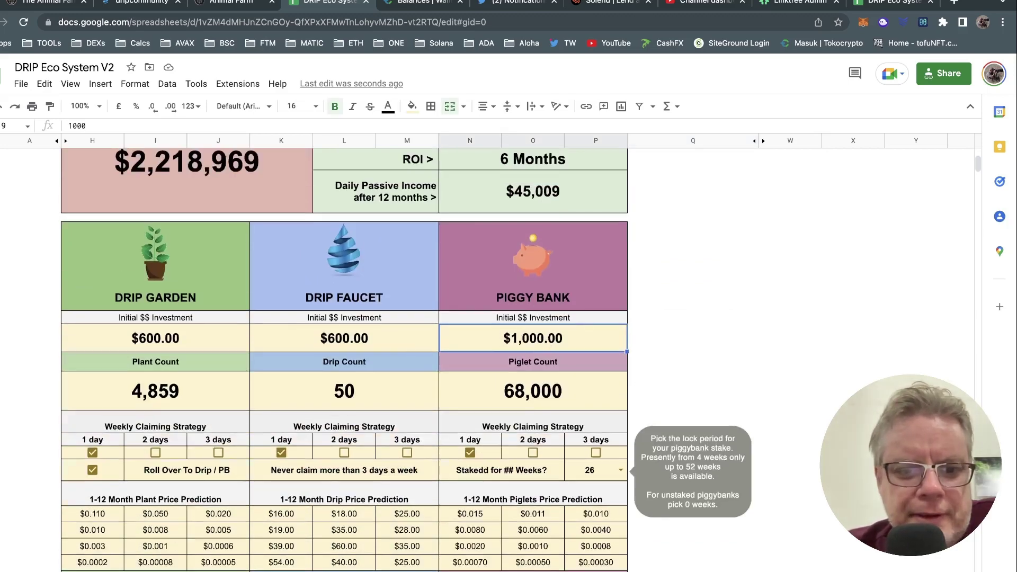
Inspect the % bonus, investment and bonus amount formulas in the bonus calculation sheet
key(ctrl+shift+Page_Down)
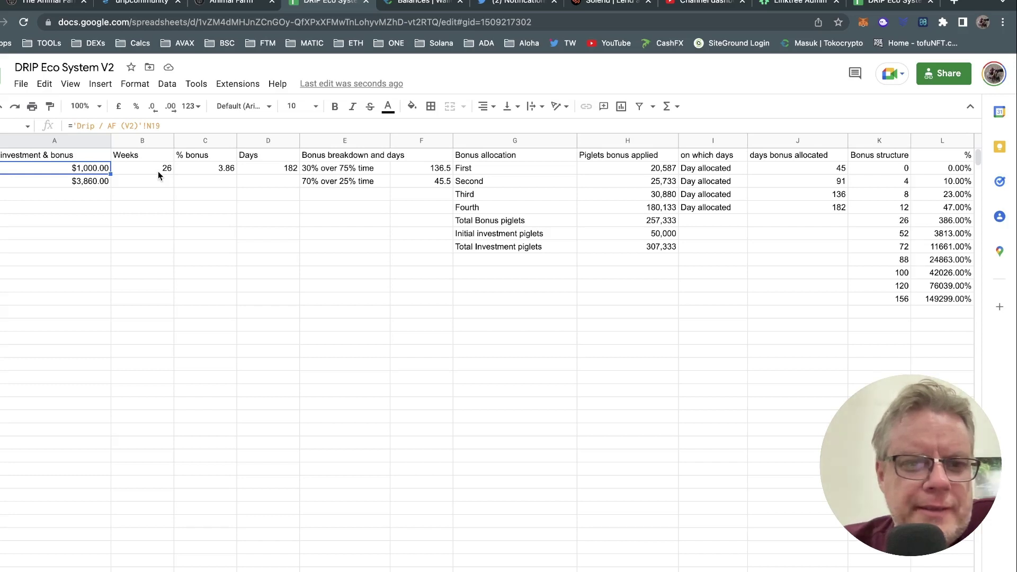
click(212, 169)
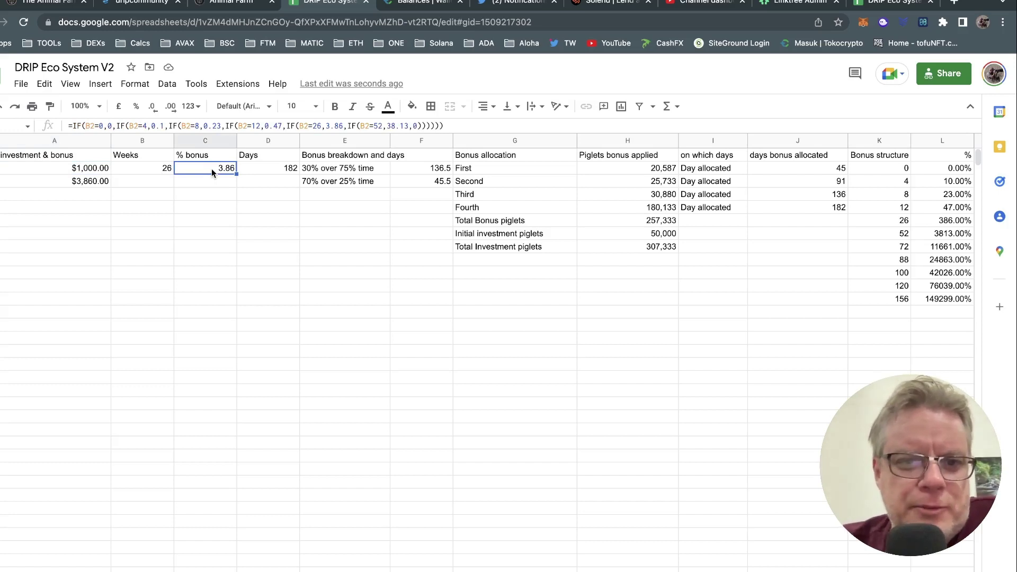
click(77, 168)
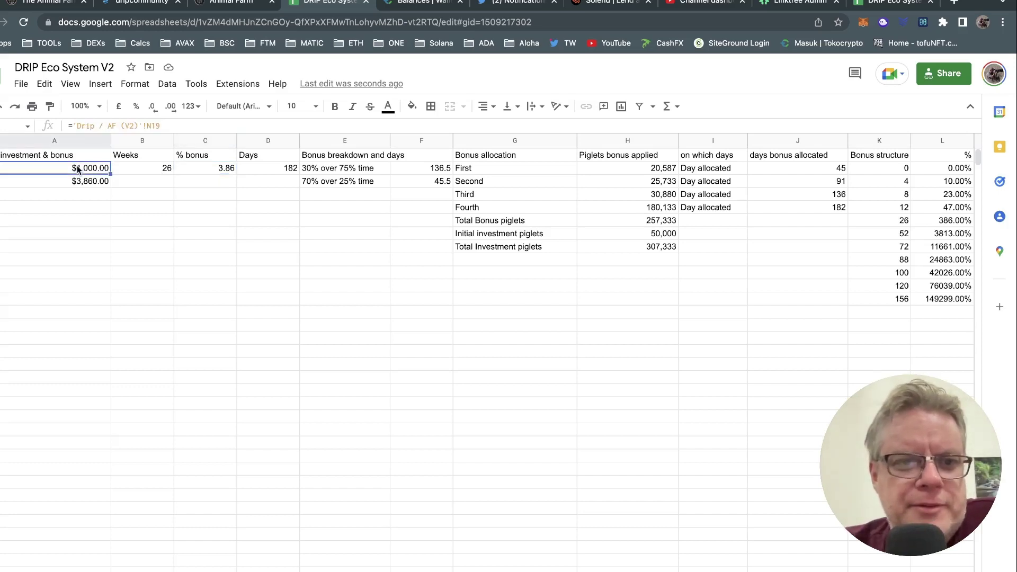
click(76, 184)
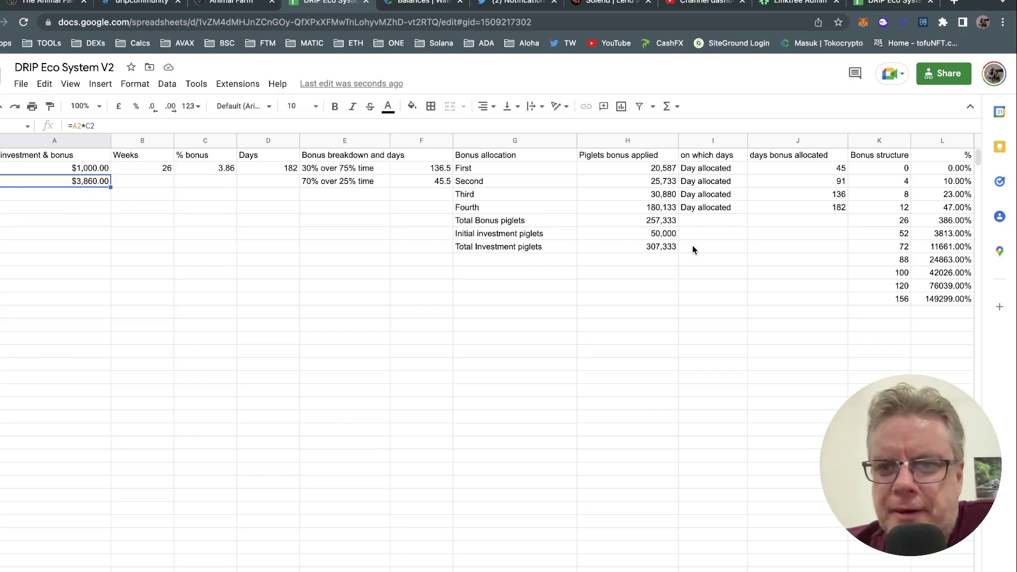
Inspect the Bonus piglets number formula and compare it with the investment and bonus figures in the first columns
scroll(691, 245, right, 3)
click(884, 173)
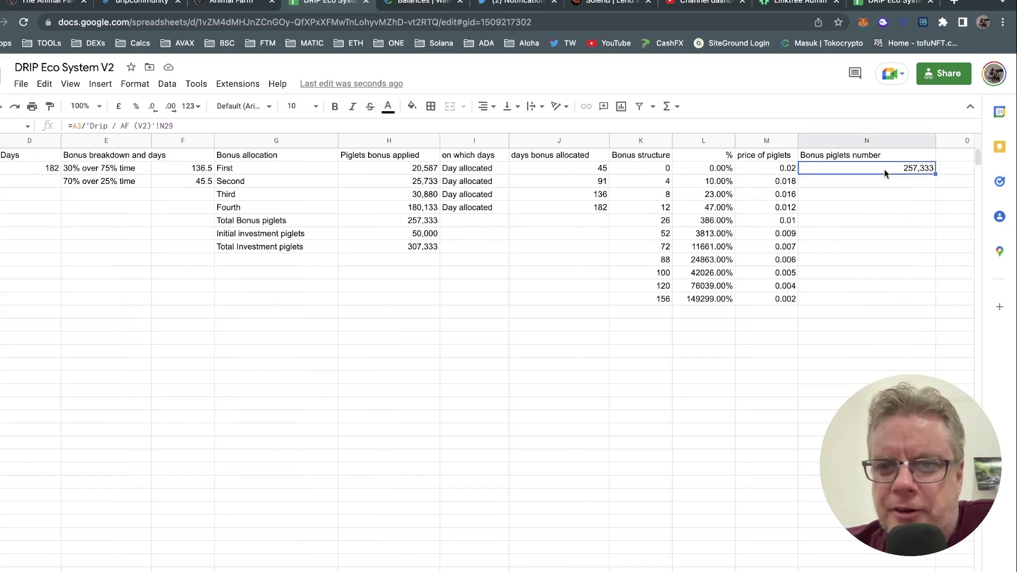
click(844, 154)
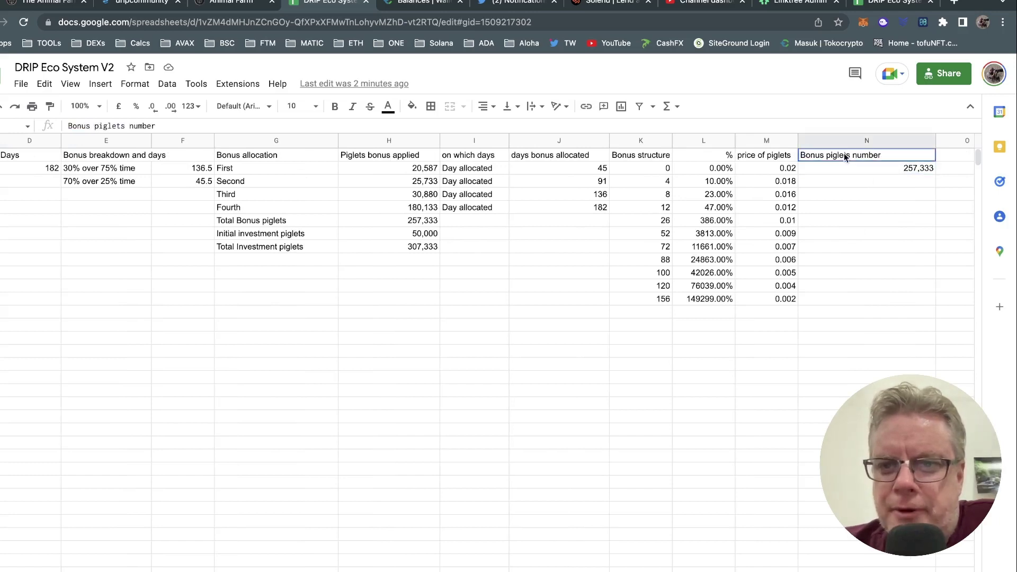
click(885, 170)
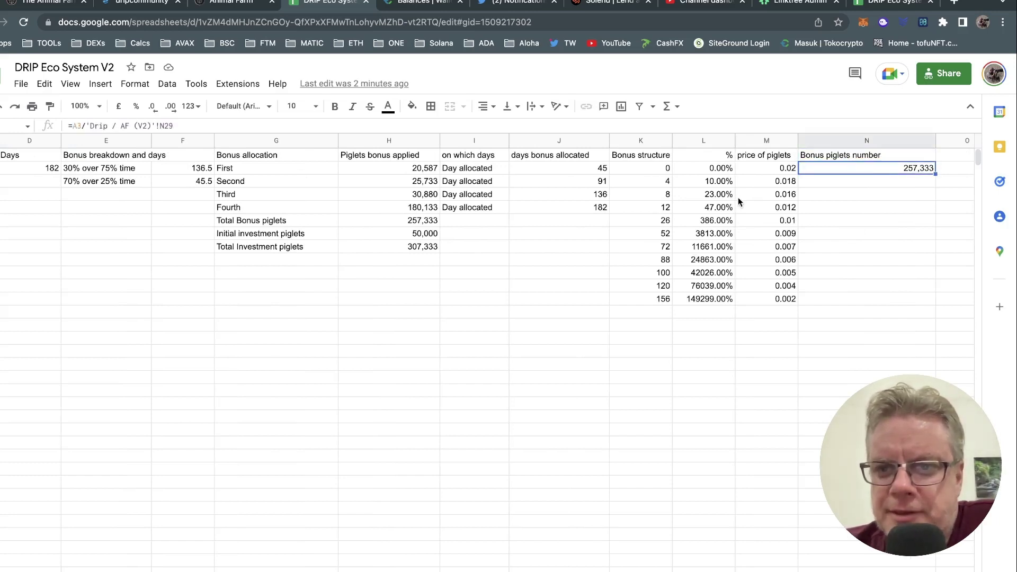
scroll(525, 239, left, 5)
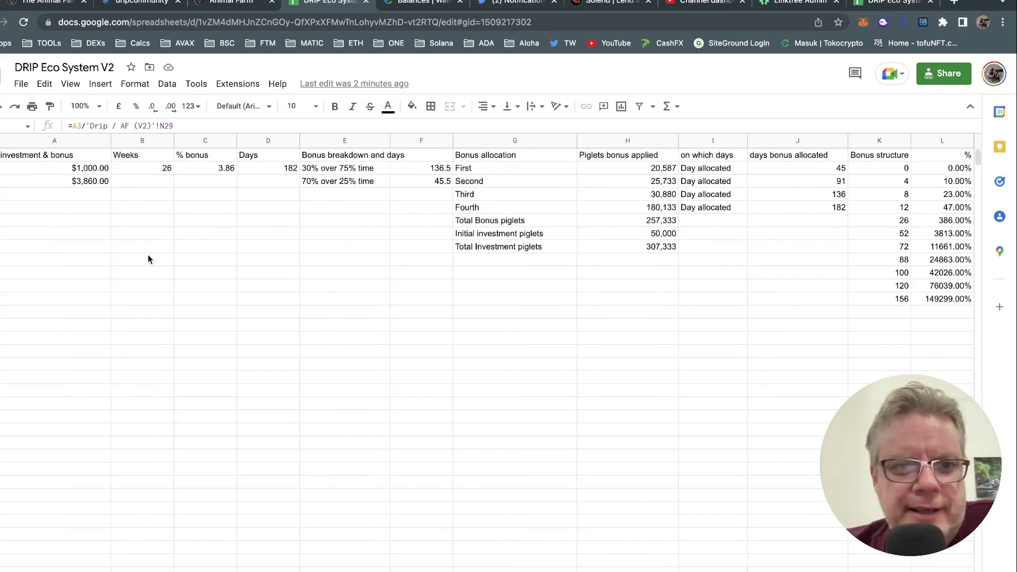
scroll(159, 256, right, 10)
scroll(422, 196, left, 4)
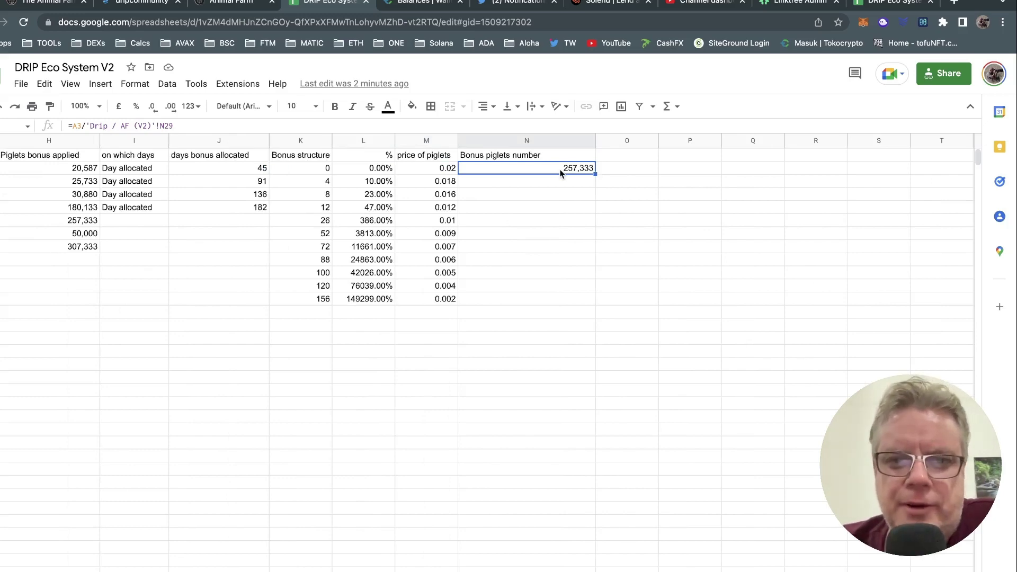
scroll(173, 329, left, 8)
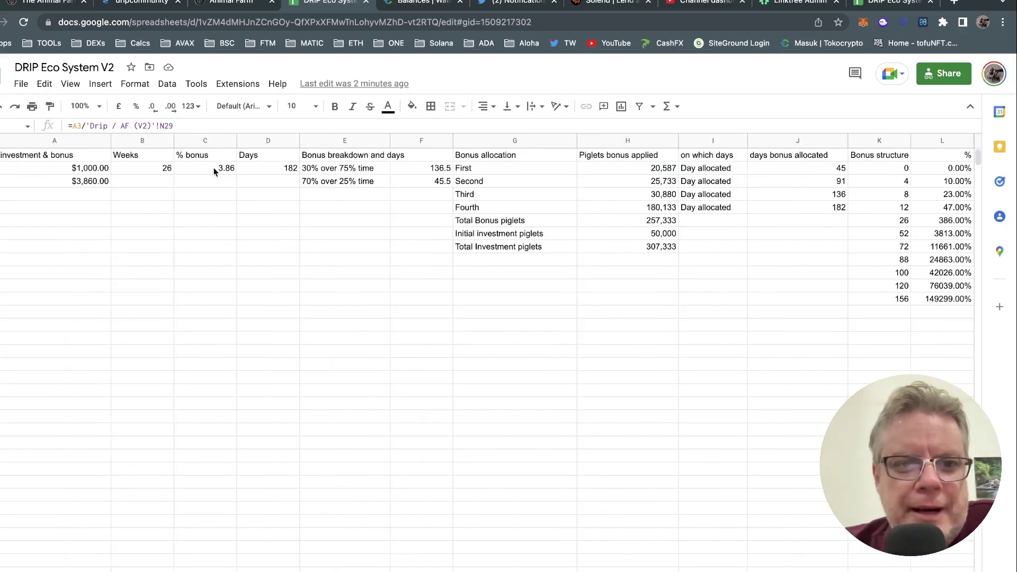
Review the 30% over 75% time and 70% over 25% time bonus breakdown entries at 125% zoom
click(339, 168)
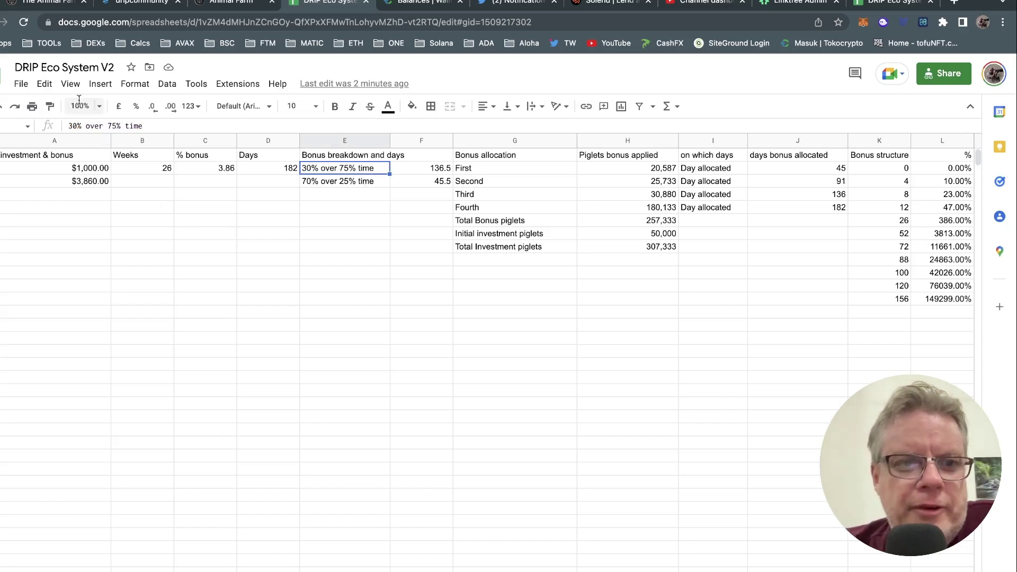
click(100, 107)
click(94, 210)
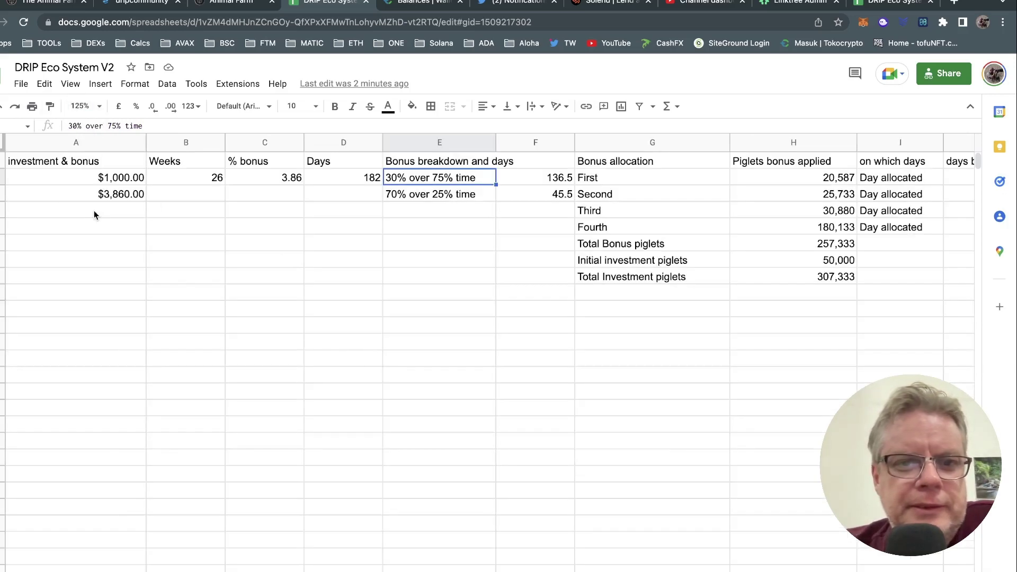
click(439, 194)
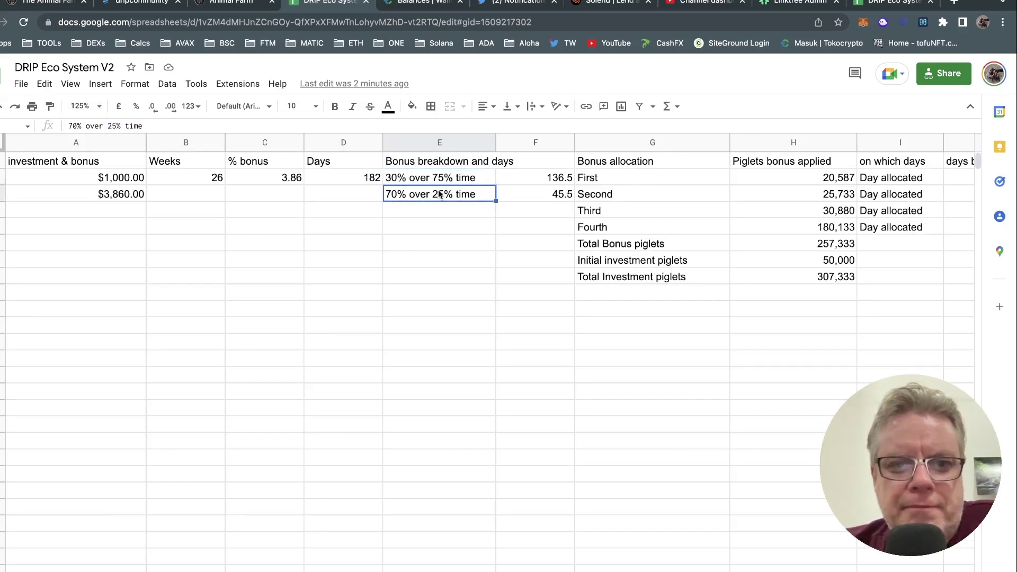
key(Up)
key(Down)
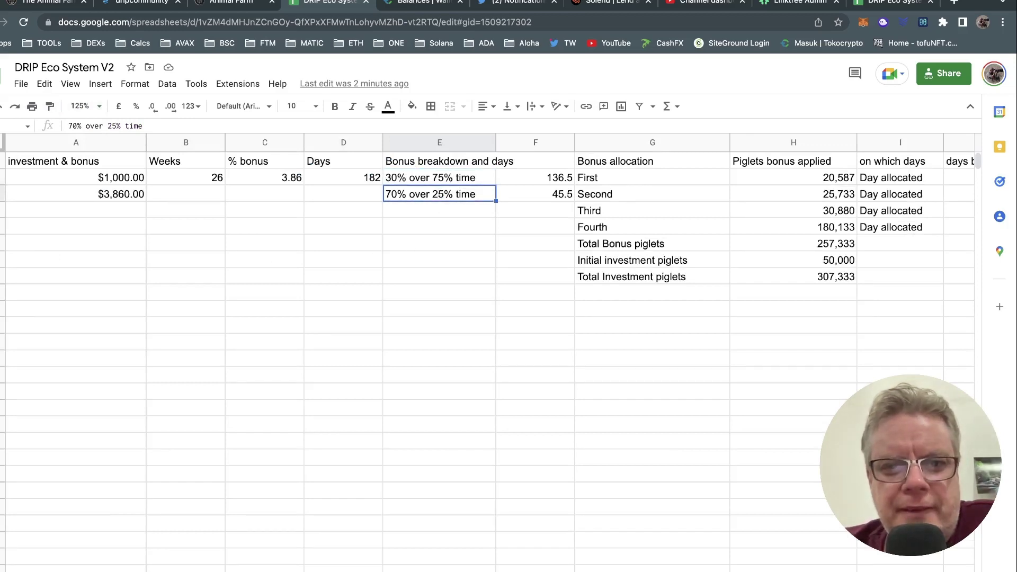
key(Up)
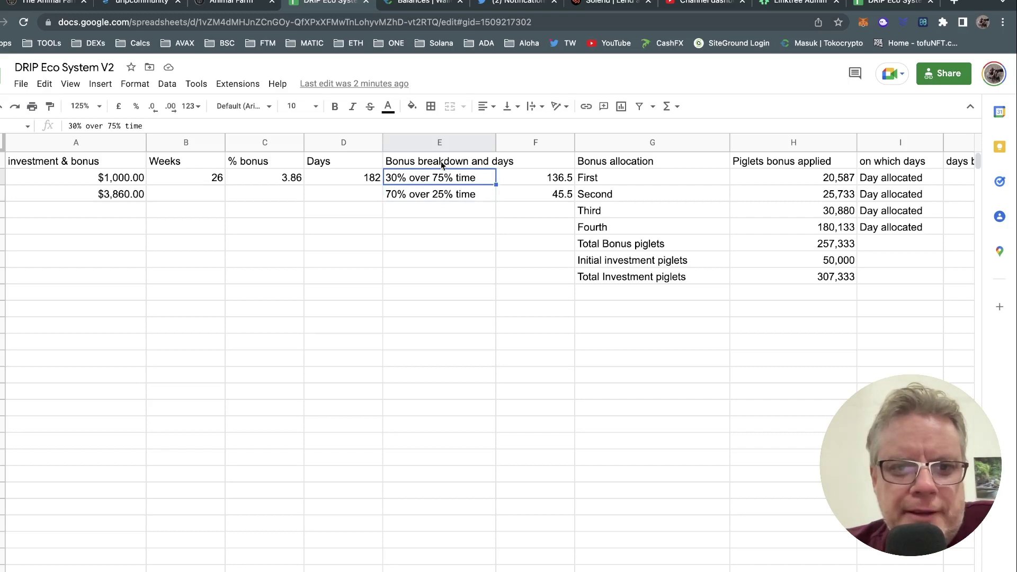
click(452, 241)
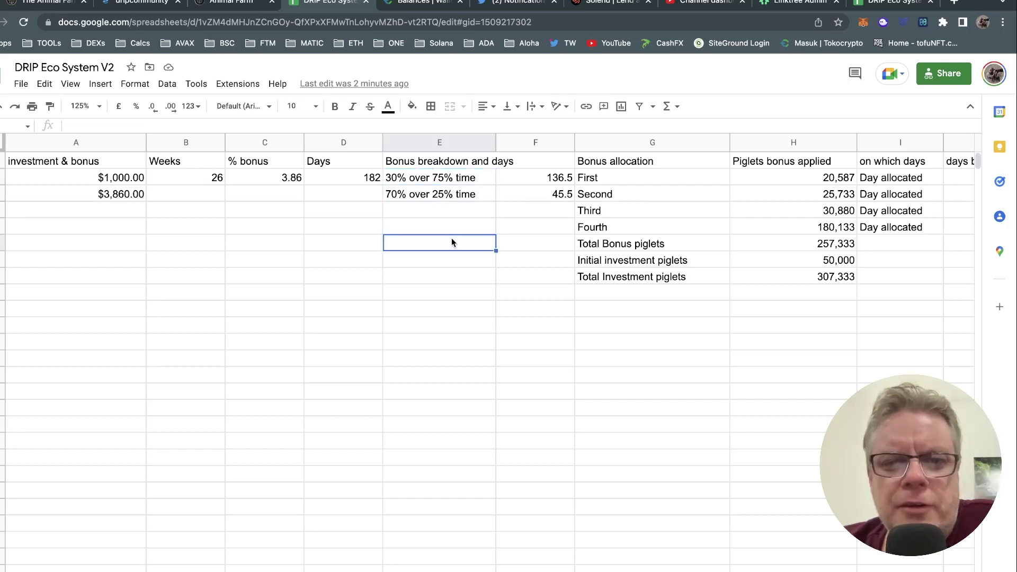
click(414, 197)
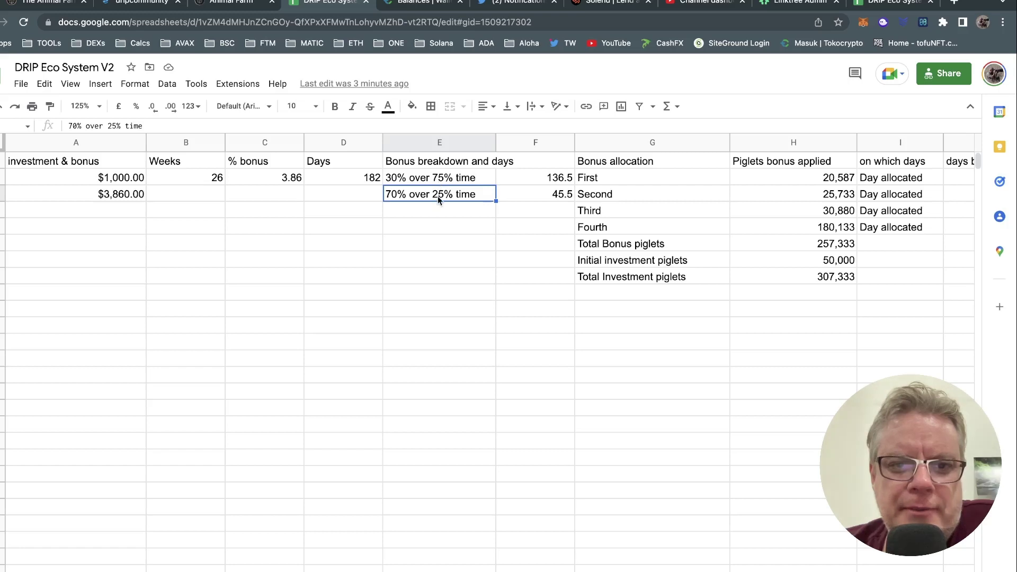
click(438, 212)
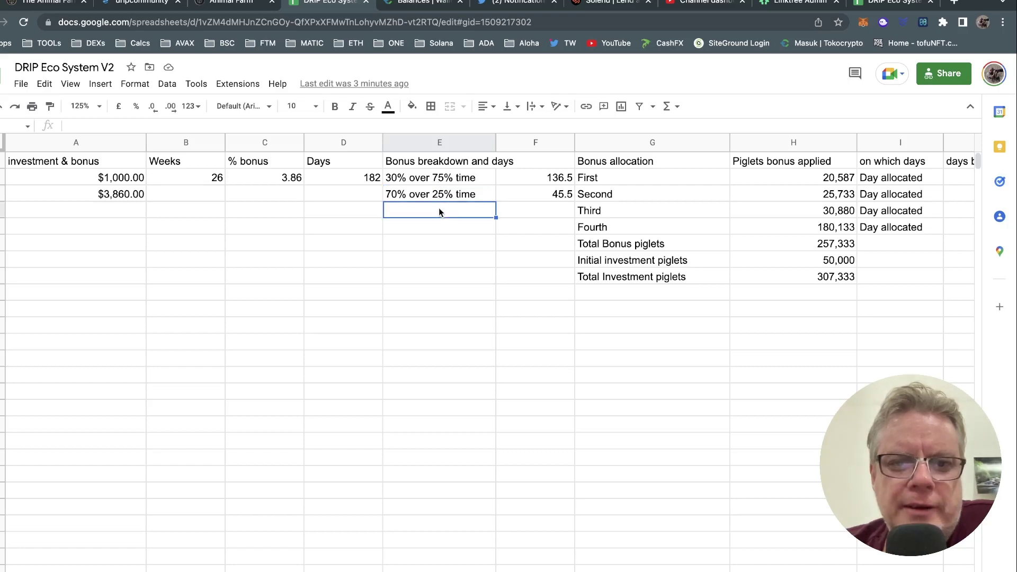
click(416, 180)
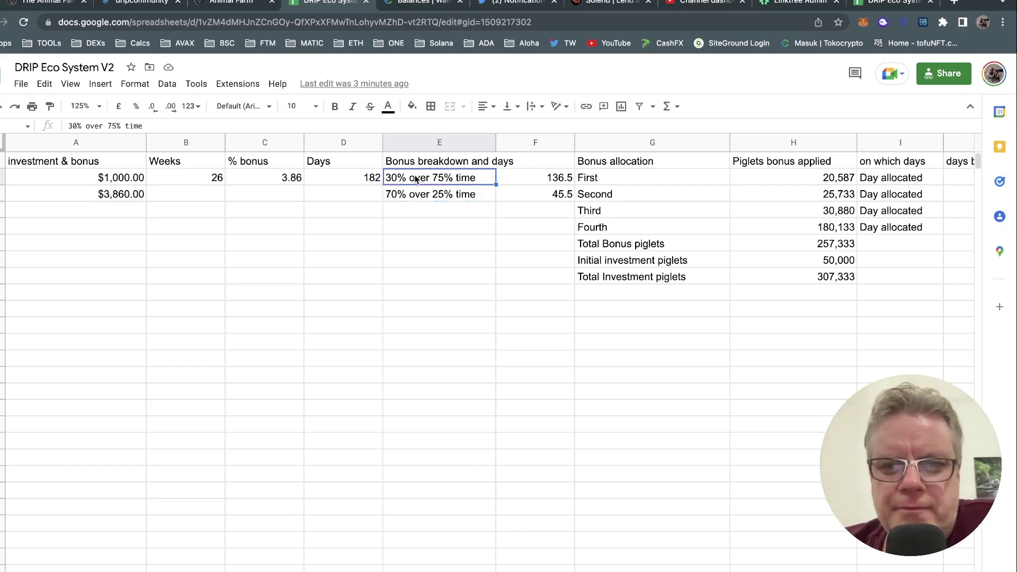
Examine the Piglets bonus applied cells for the First to Third allocations, including the First allocation's formula
click(795, 181)
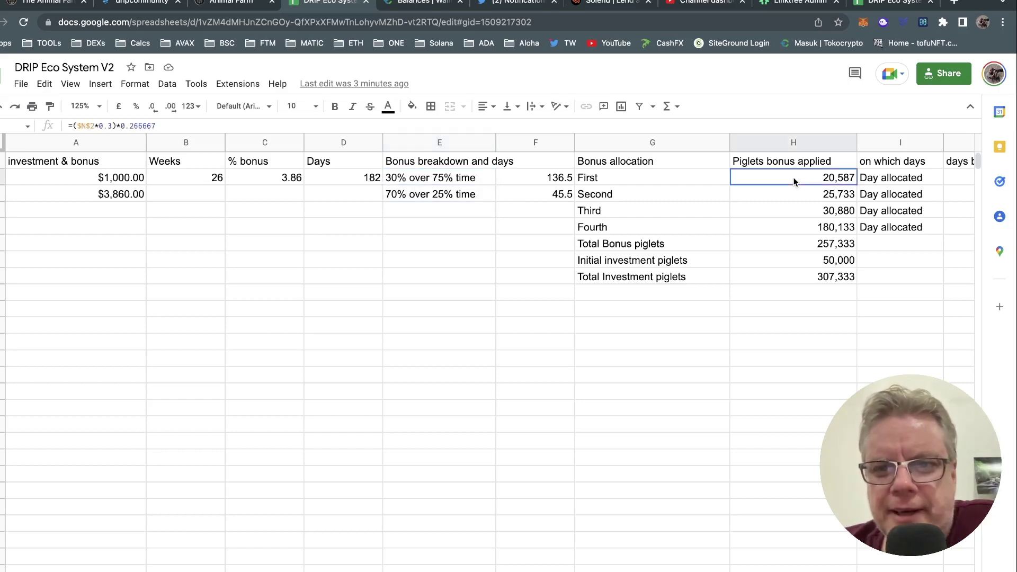
shift+click(795, 210)
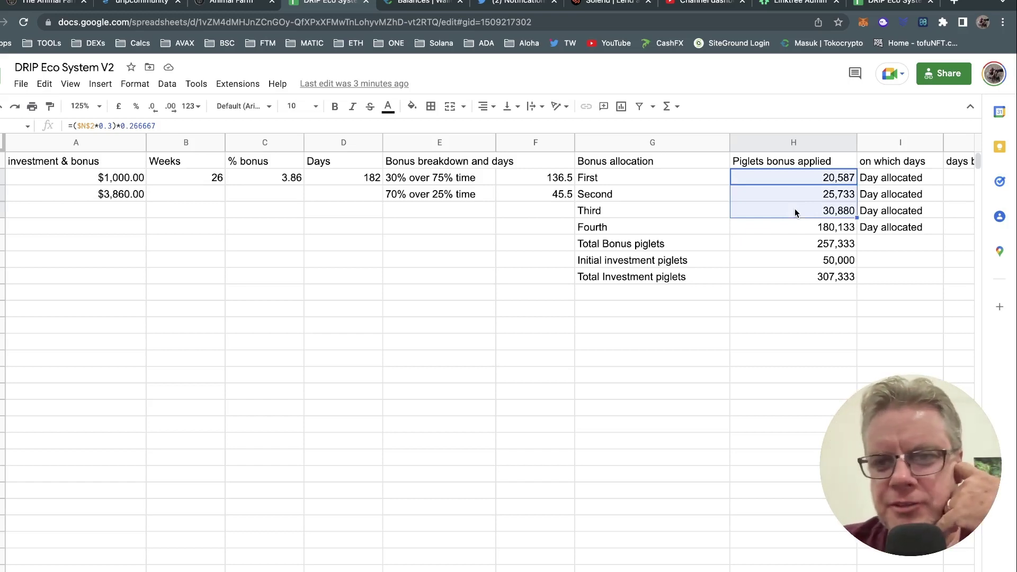
click(709, 181)
click(763, 179)
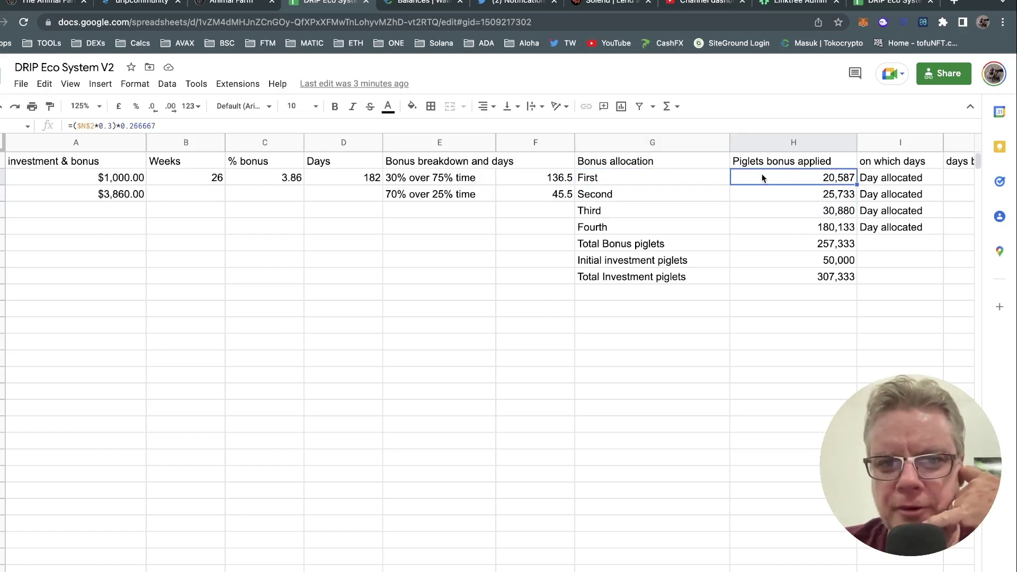
Inspect the Second and Third allocations' Piglets bonus applied formulas, and select the First to Third values together
key(Down)
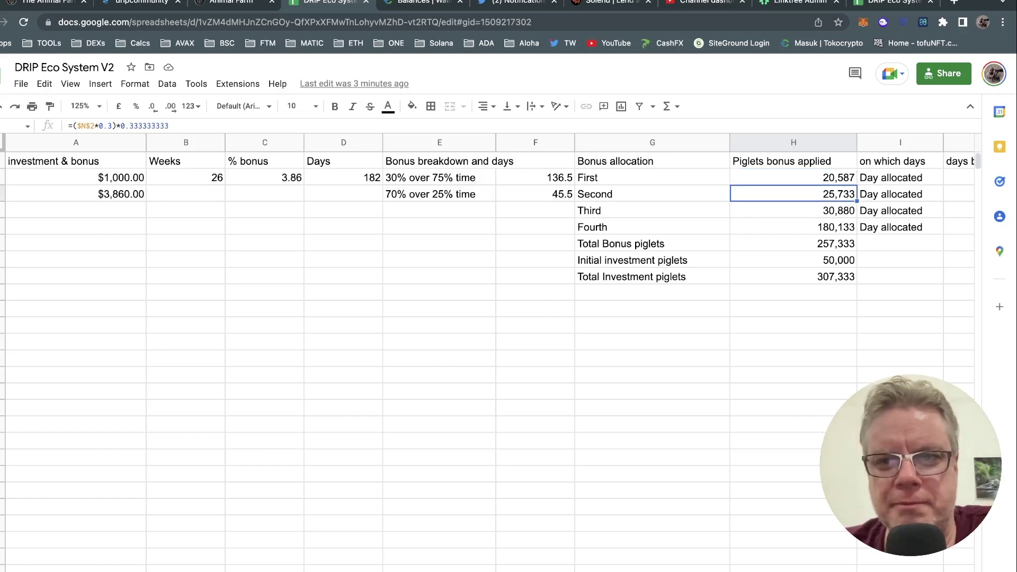
key(Down)
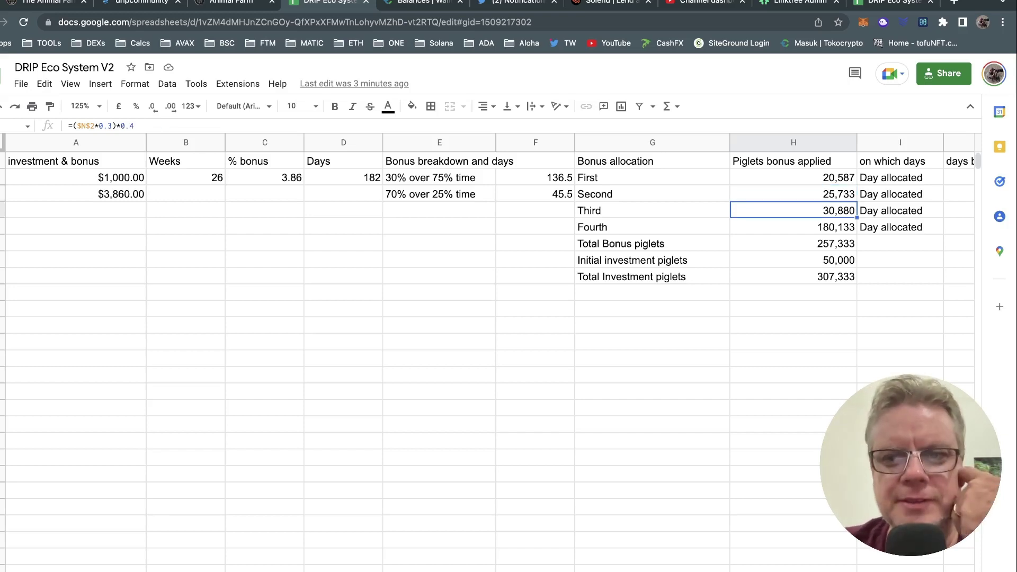
key(Up)
key(Up)
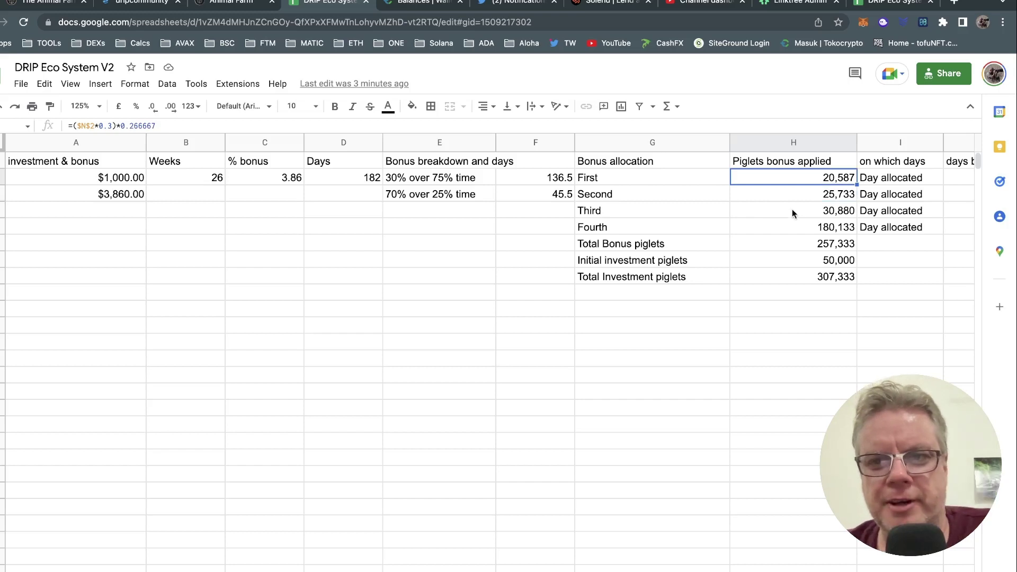
key(shift+Down)
key(shift+Down)
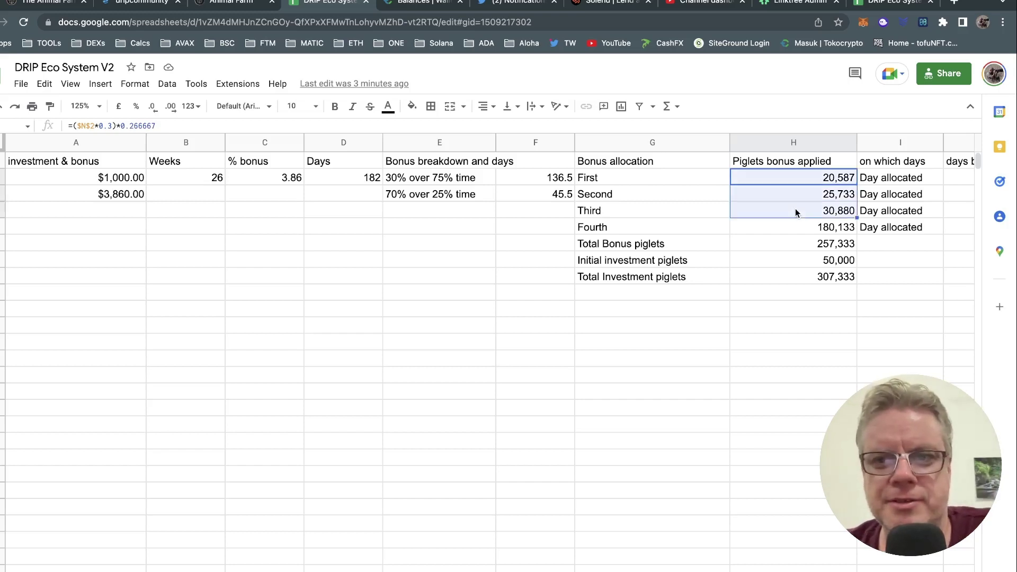
Compare the First allocation's Piglets bonus applied formula with its days bonus allocated formula
click(793, 278)
click(809, 177)
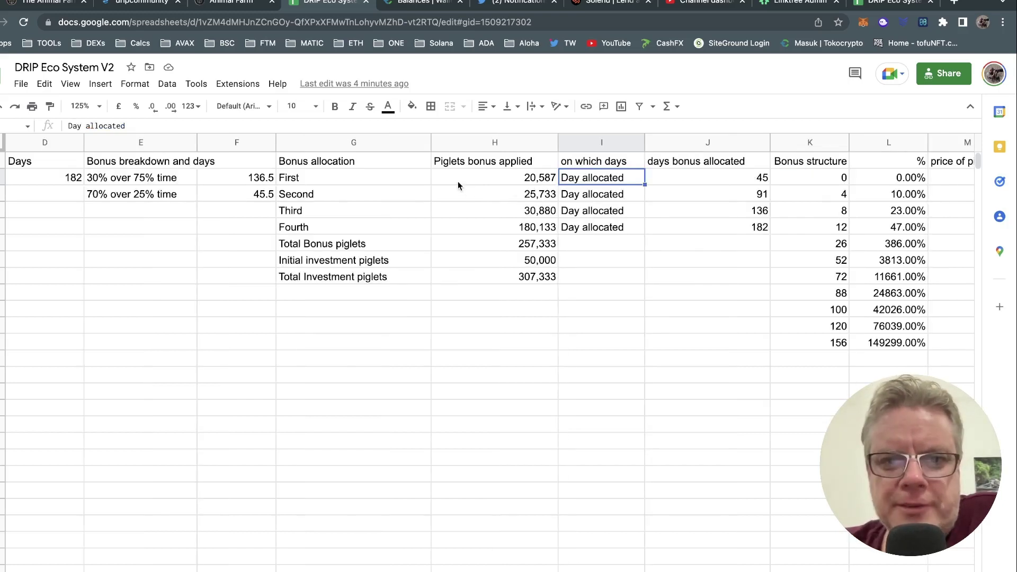
click(457, 178)
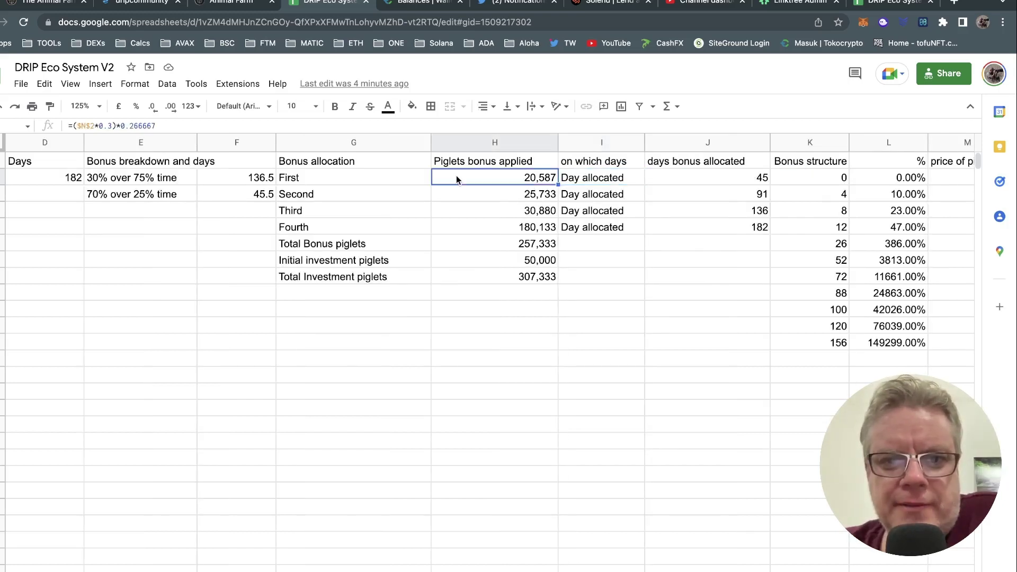
key(Right)
key(Right)
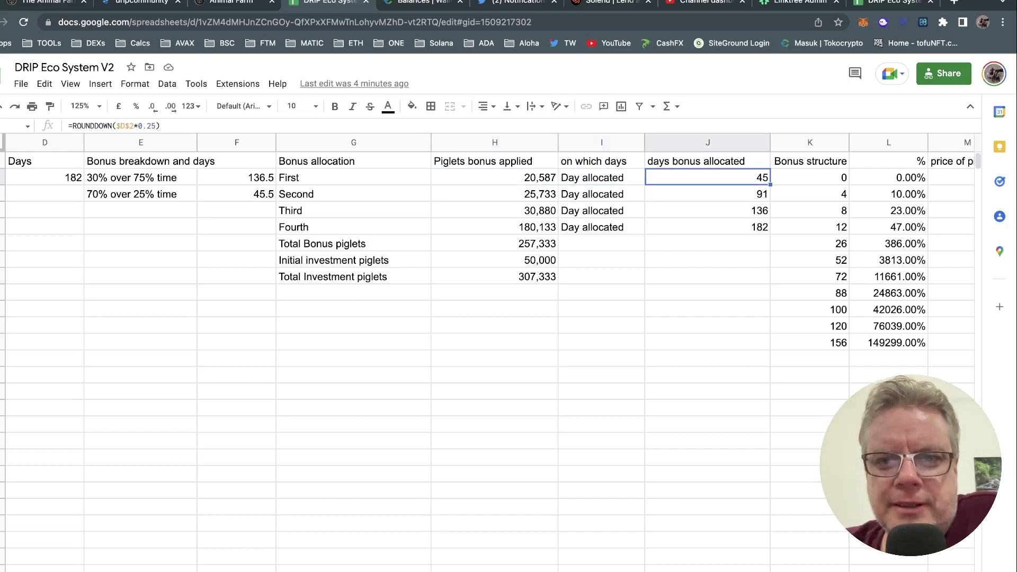
Compare the Second allocation's Piglets bonus applied formula with its days bonus allocated formula
key(Left)
key(Left)
key(Down)
key(Down)
key(Up)
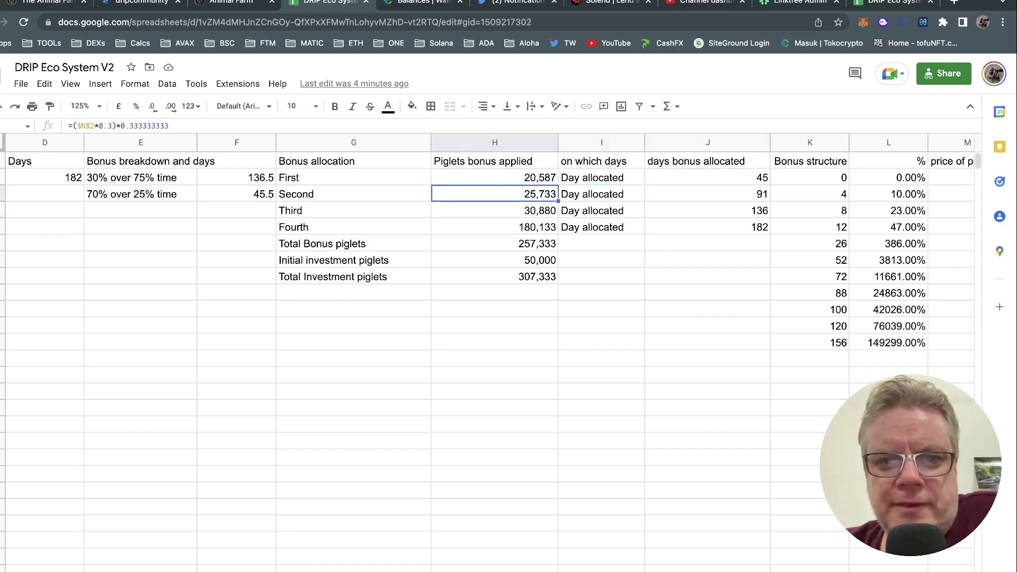
key(Right)
key(Right)
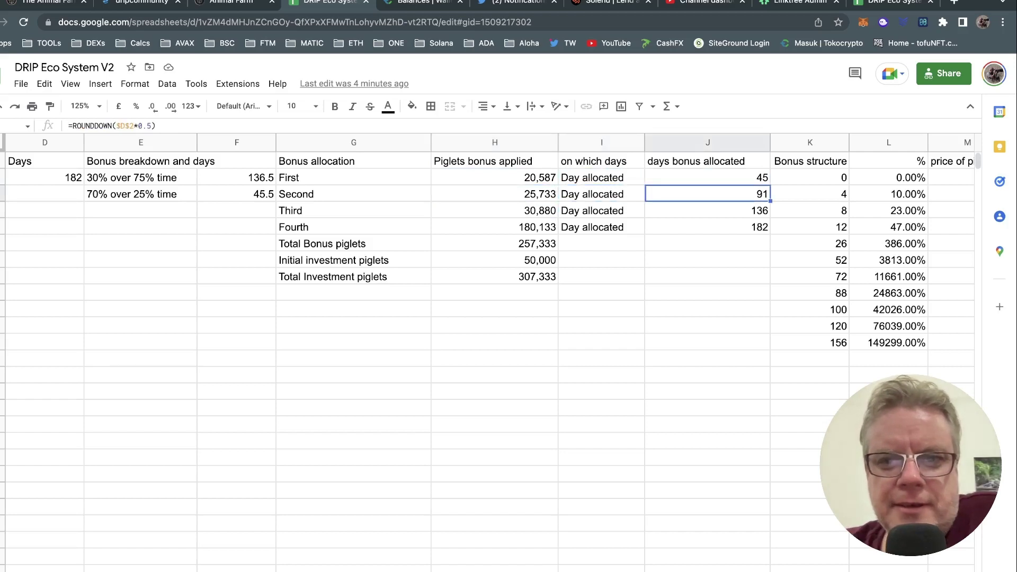
Check the Third allocation's Piglets bonus applied formula against its days bonus allocated formula
key(Left)
key(Left)
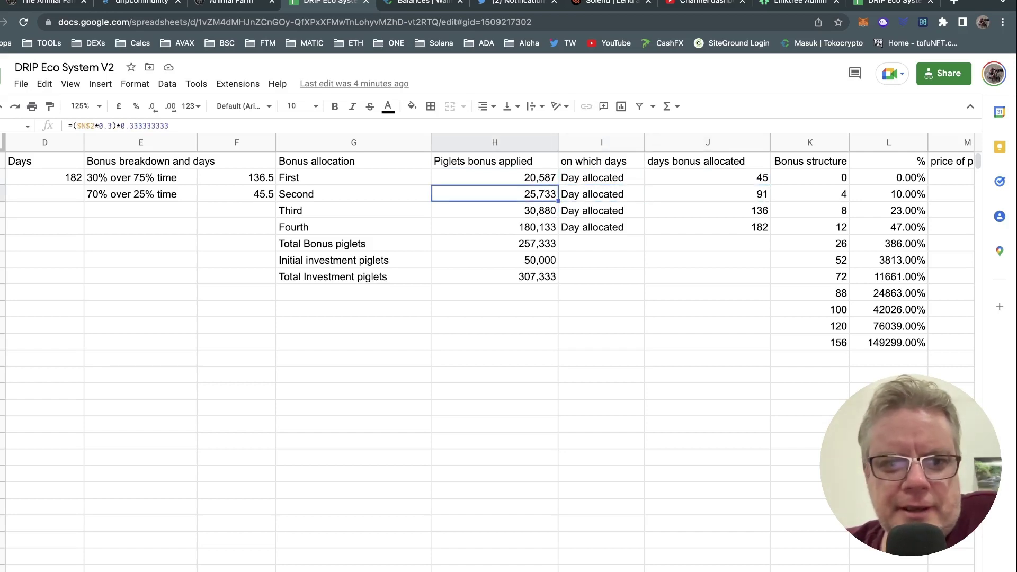
key(Down)
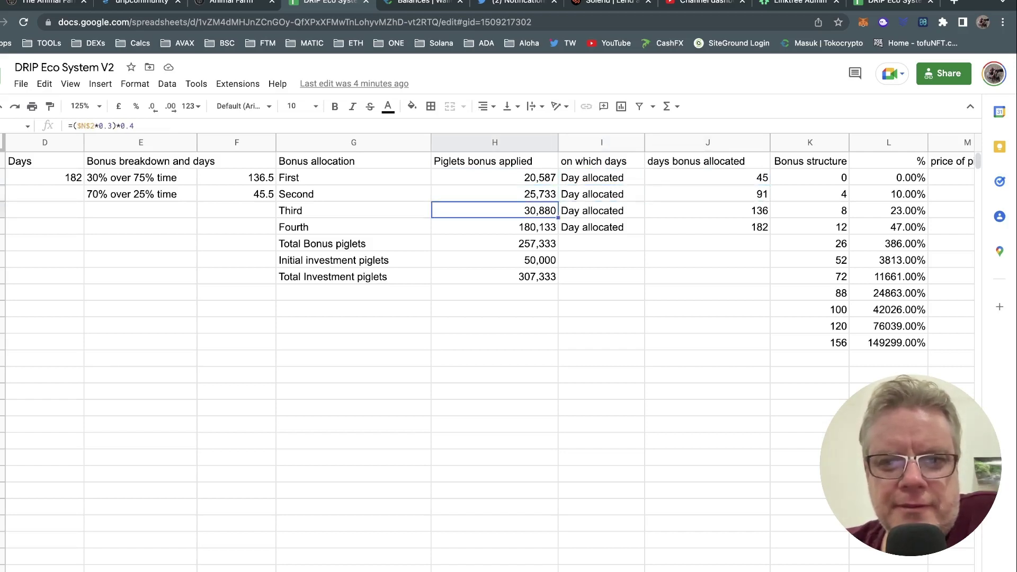
key(Right)
key(Right)
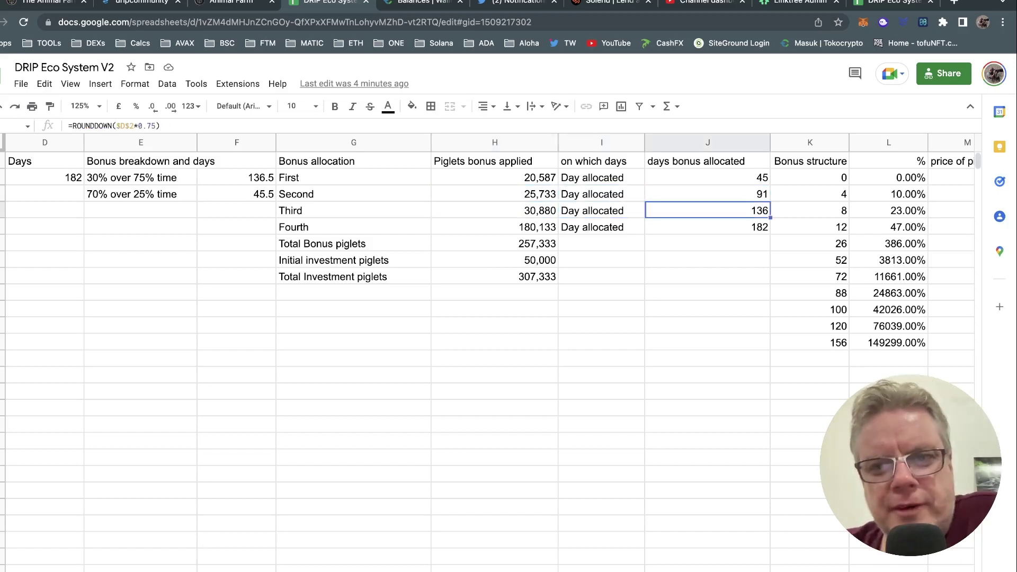
key(Left)
key(Left)
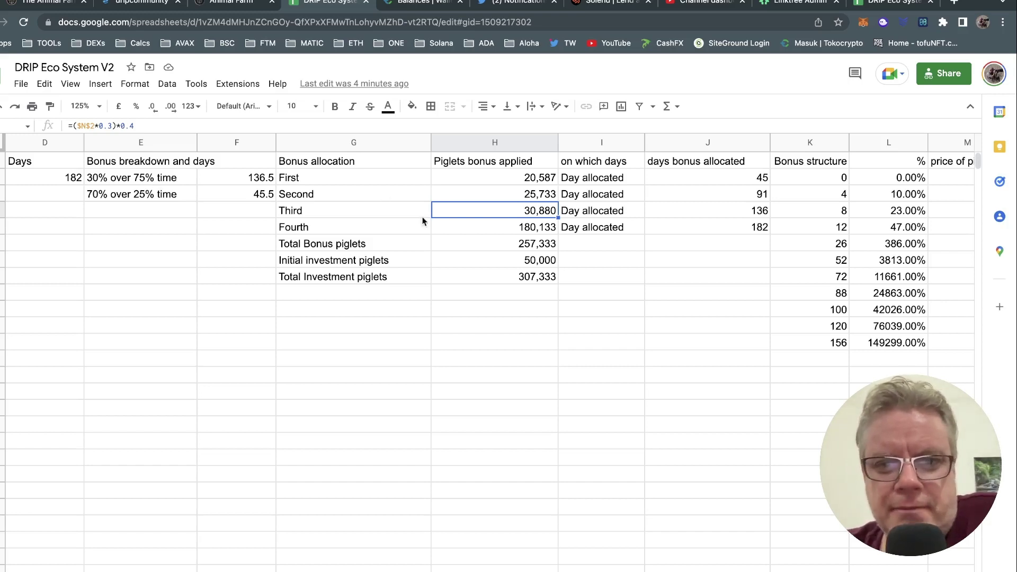
Relate the 70% over 25% time entry to the Fourth allocation's piglets bonus and days bonus allocated formulas
click(136, 195)
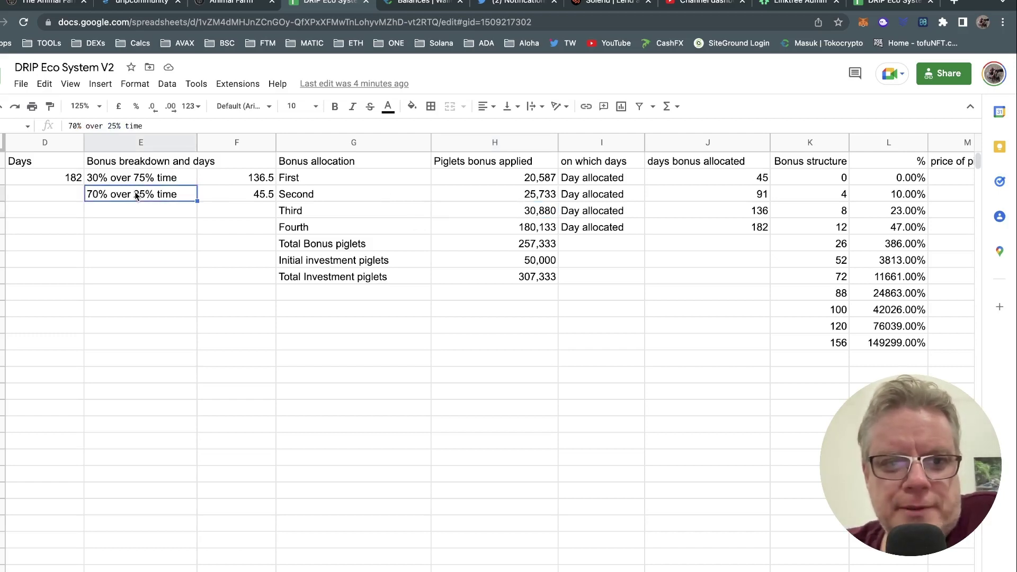
click(513, 229)
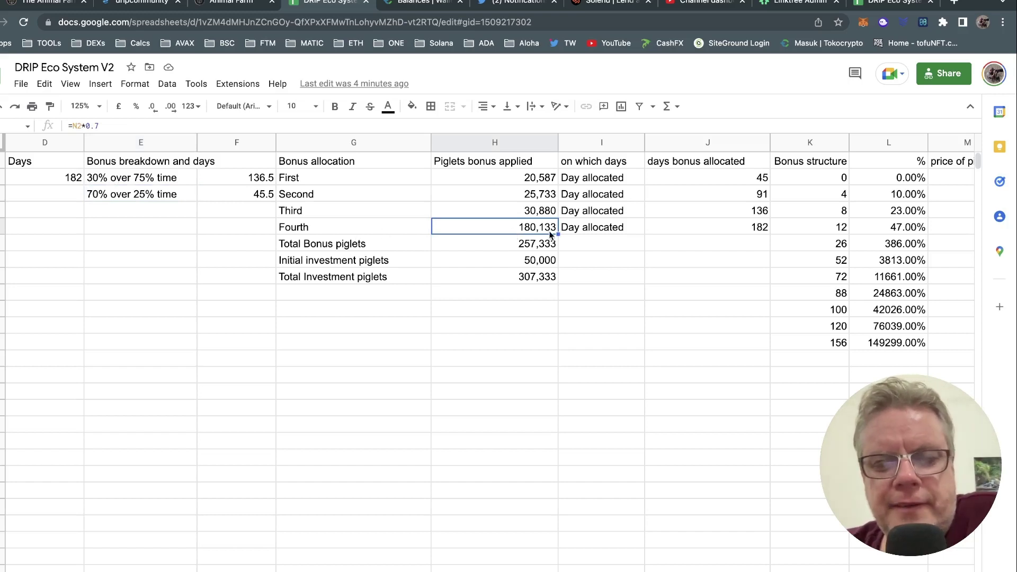
key(Right)
key(Right)
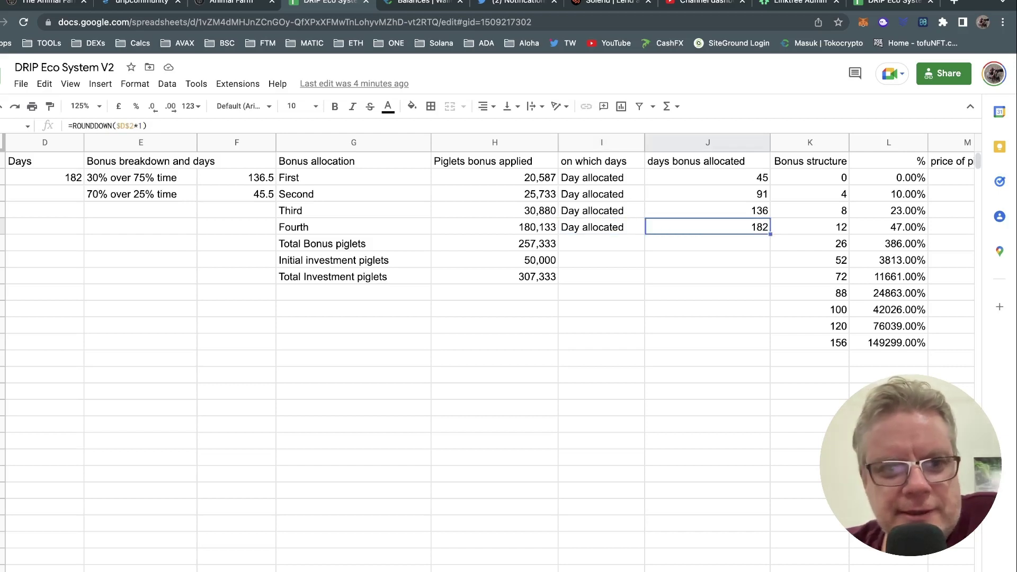
Review the days bonus allocated formulas across the First to Fourth allocations
key(Up)
key(Up)
key(Up)
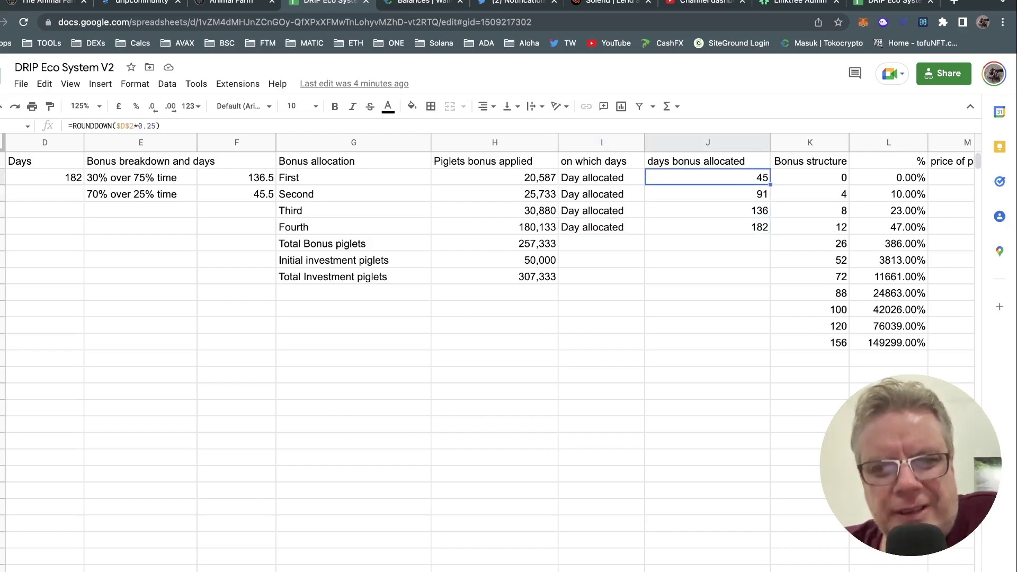
key(Down)
key(Down)
key(Down)
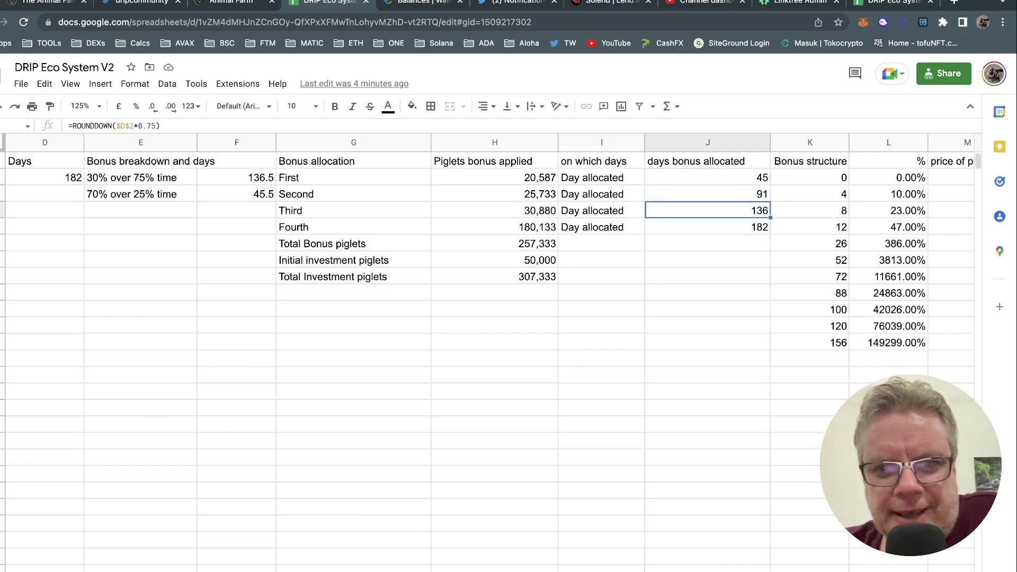
key(Up)
key(Up)
key(Up)
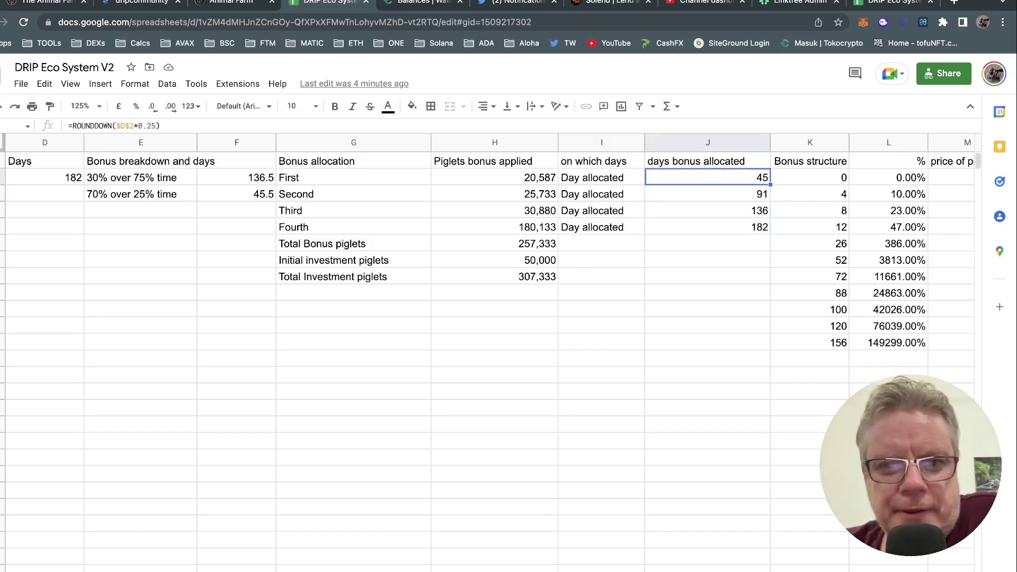
key(Down)
key(Down)
key(Down)
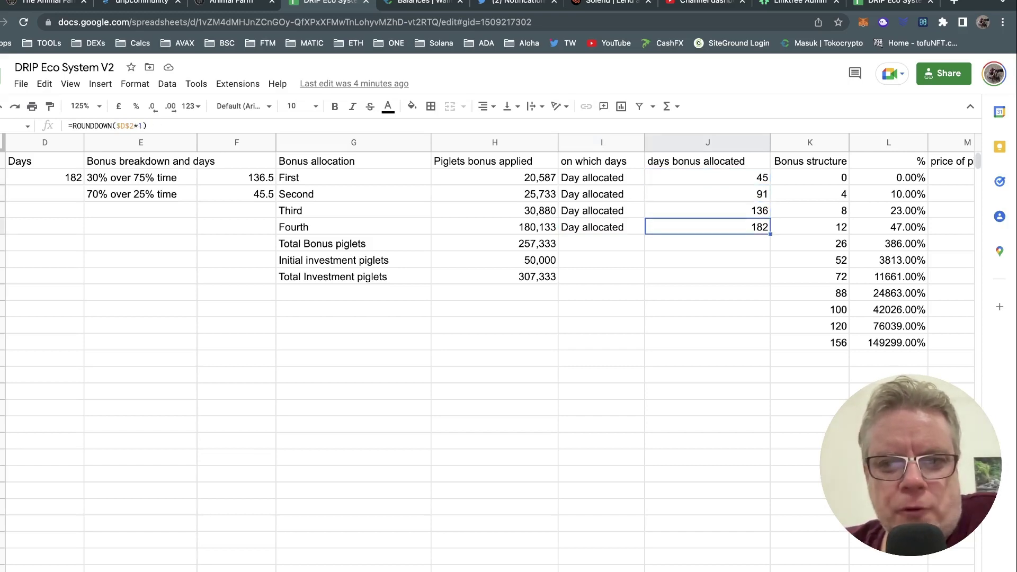
Compare the First allocation's piglets bonus with the 30% over 75% time and 70% over 25% time breakdown entries
click(478, 181)
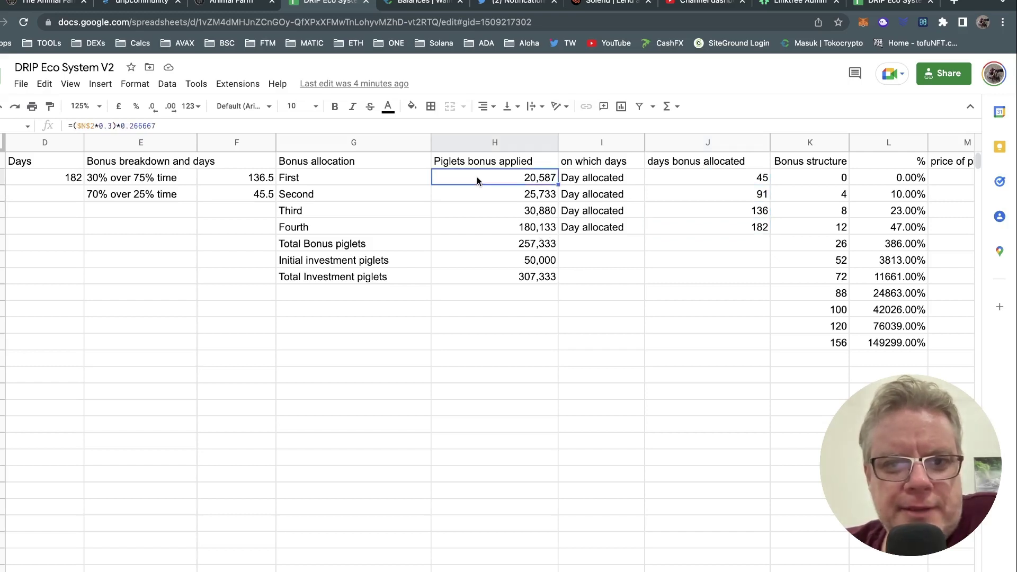
key(Left)
key(Left)
key(Left)
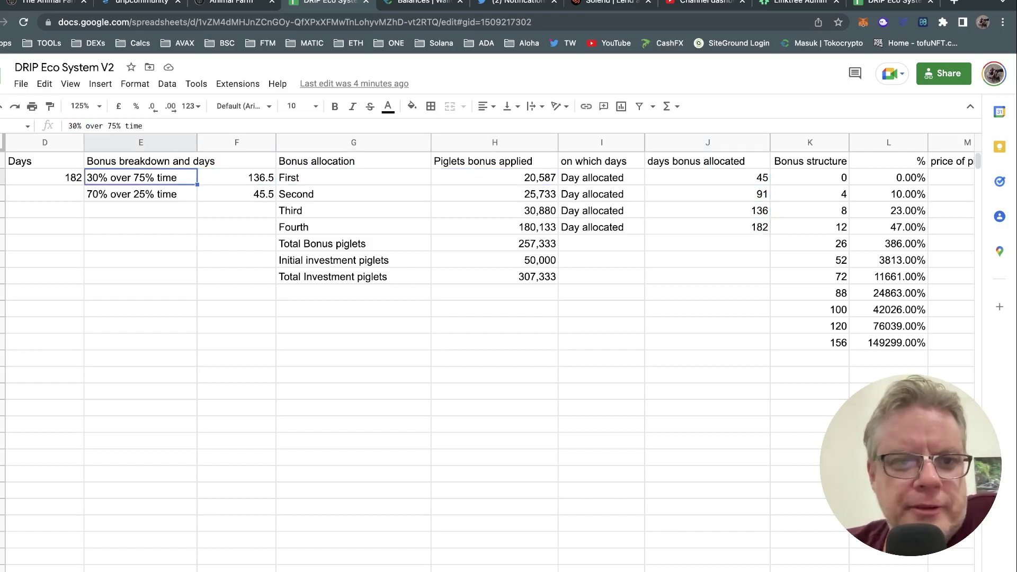
key(Down)
key(Up)
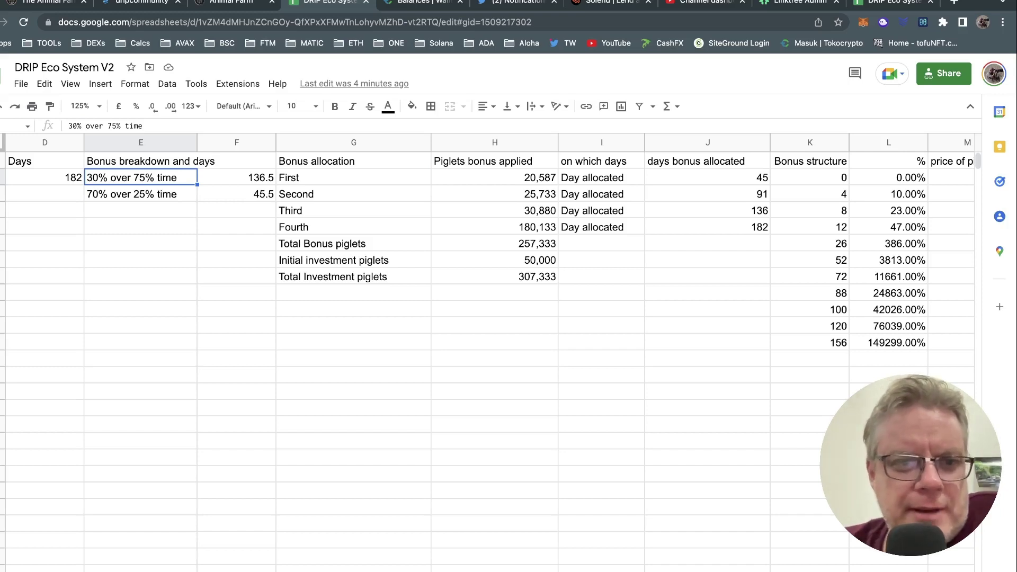
key(Down)
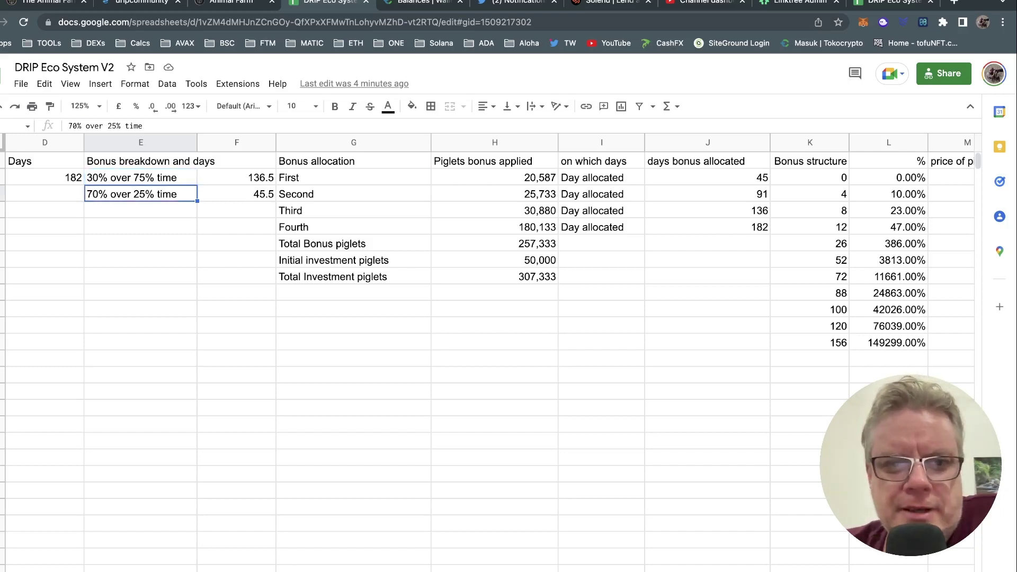
Inspect the bonus amount formula beneath the initial investment in the investment & bonus column
key(Down)
key(Down)
key(Down)
key(Left)
key(Left)
key(Left)
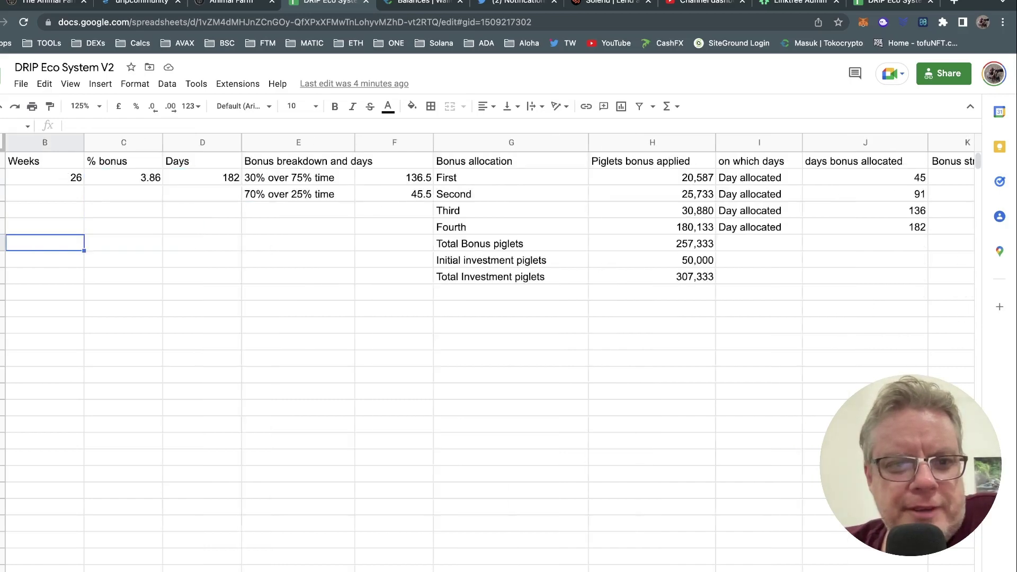
key(Left)
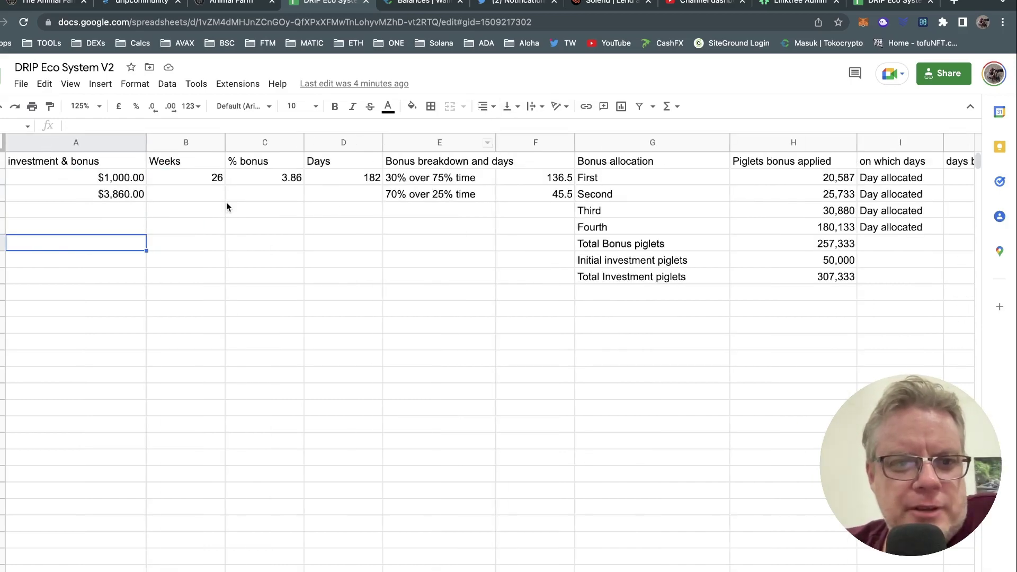
click(120, 200)
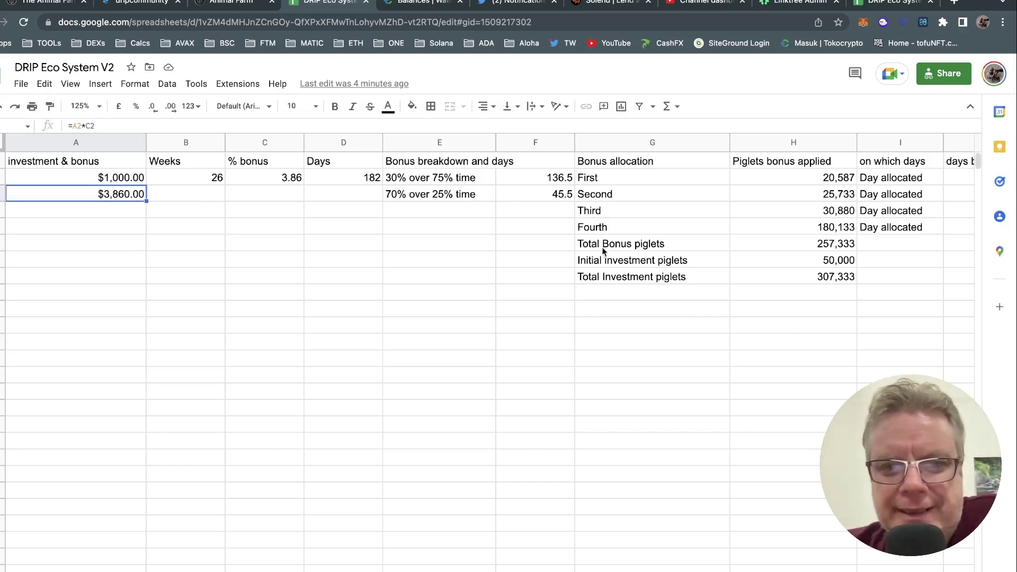
Inspect the Total Bonus piglets and Initial investment piglets formulas
click(618, 249)
key(Right)
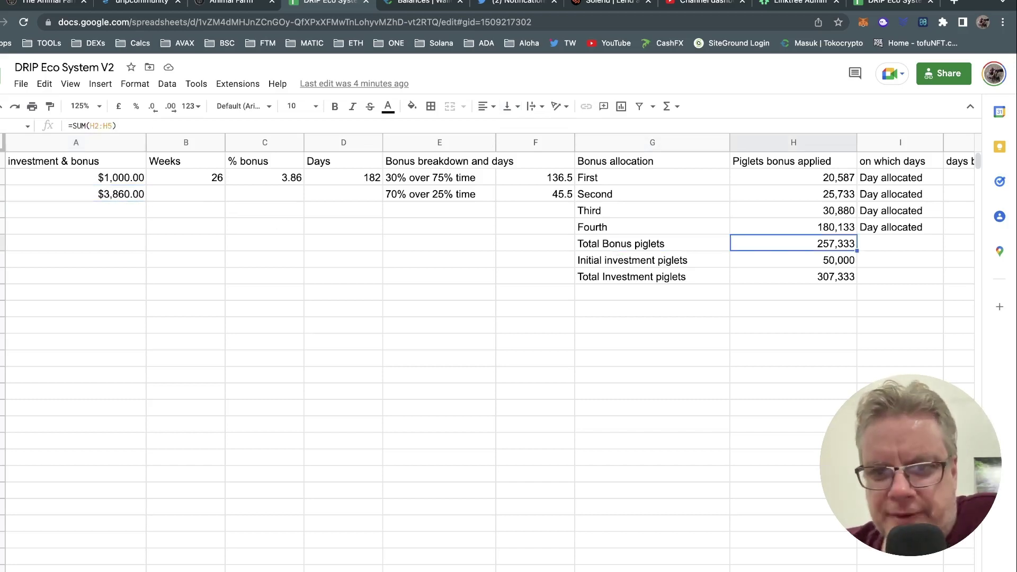
key(Down)
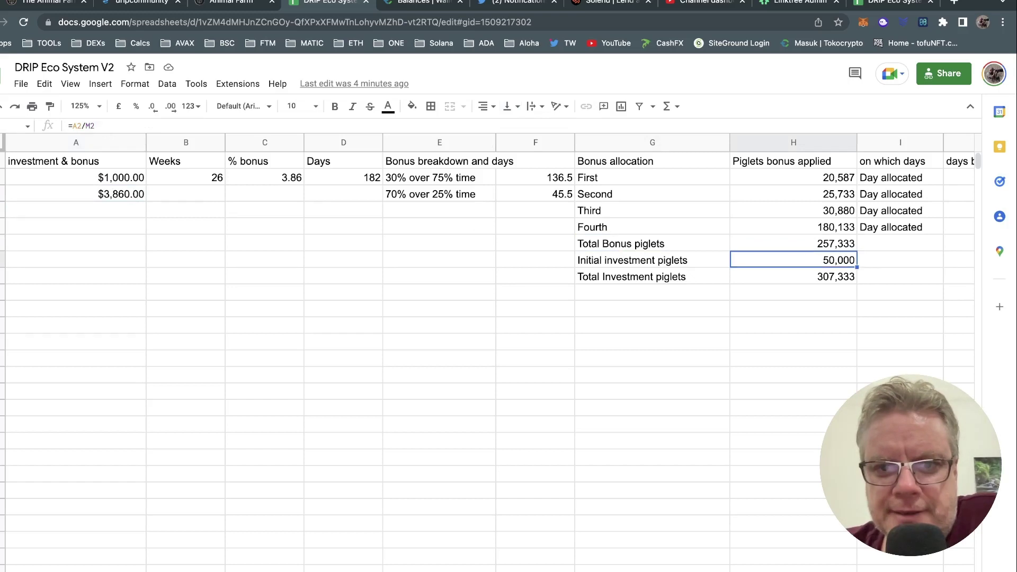
key(Left)
key(Right)
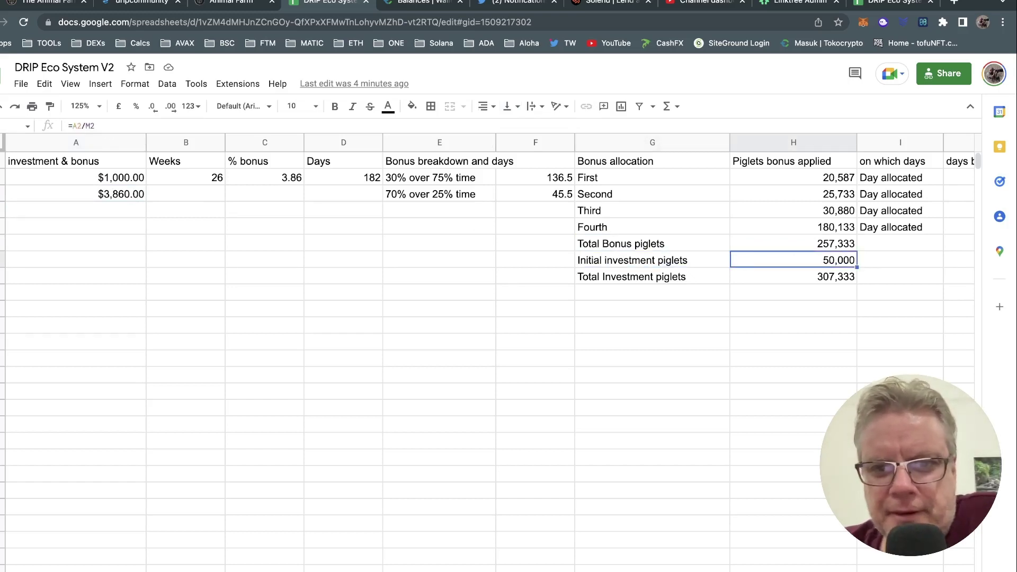
Examine the Total Investment piglets label and its sum formula
key(Down)
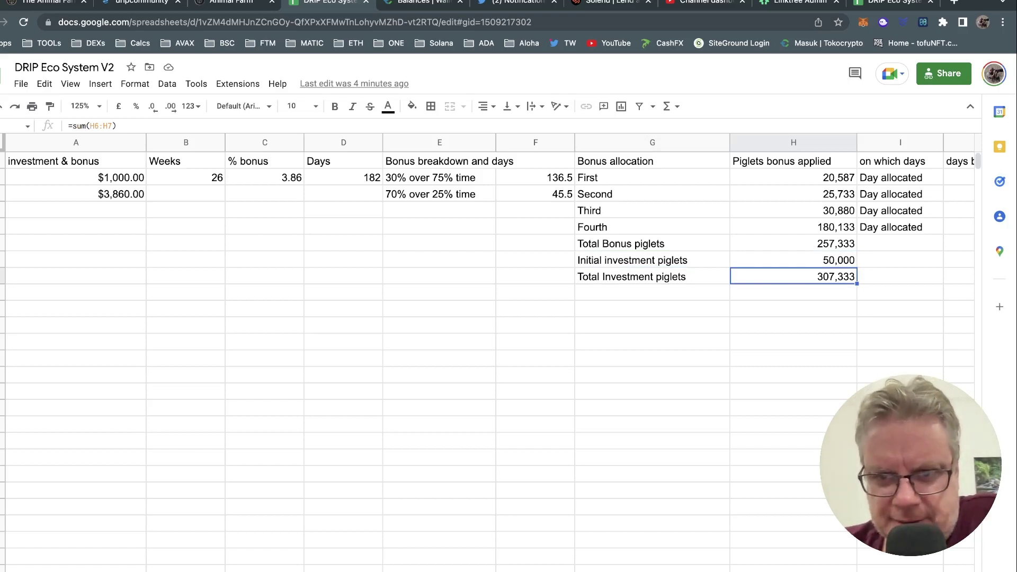
key(Left)
key(Left)
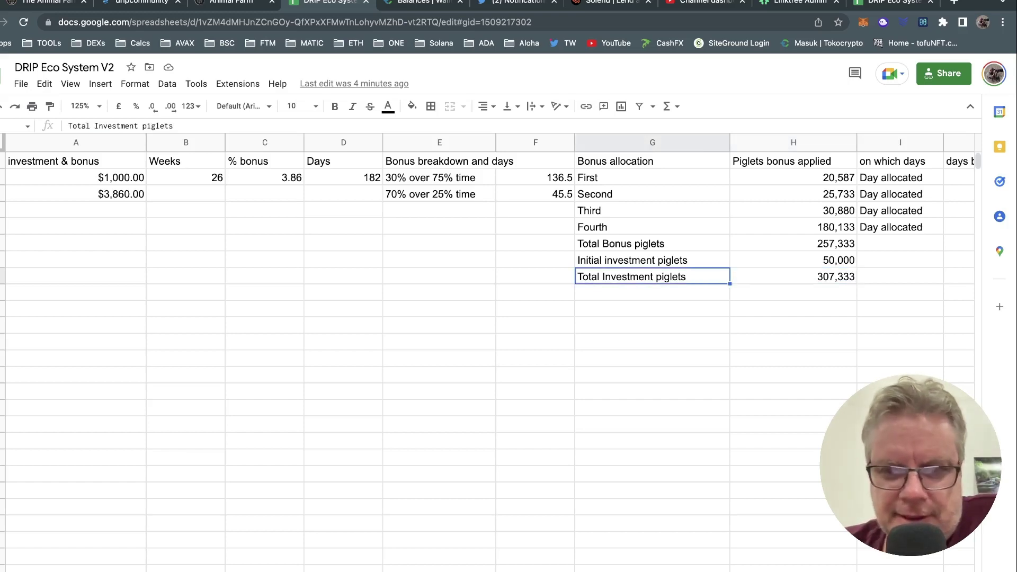
key(Right)
key(Right)
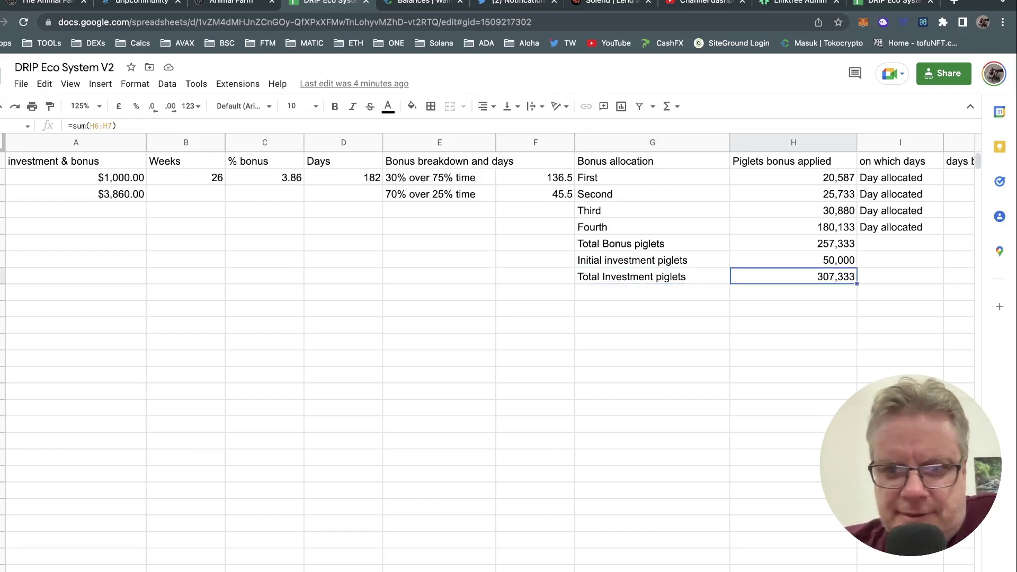
Recheck the Initial investment piglets formula and the Fourth allocation's Piglets bonus applied formula
click(794, 266)
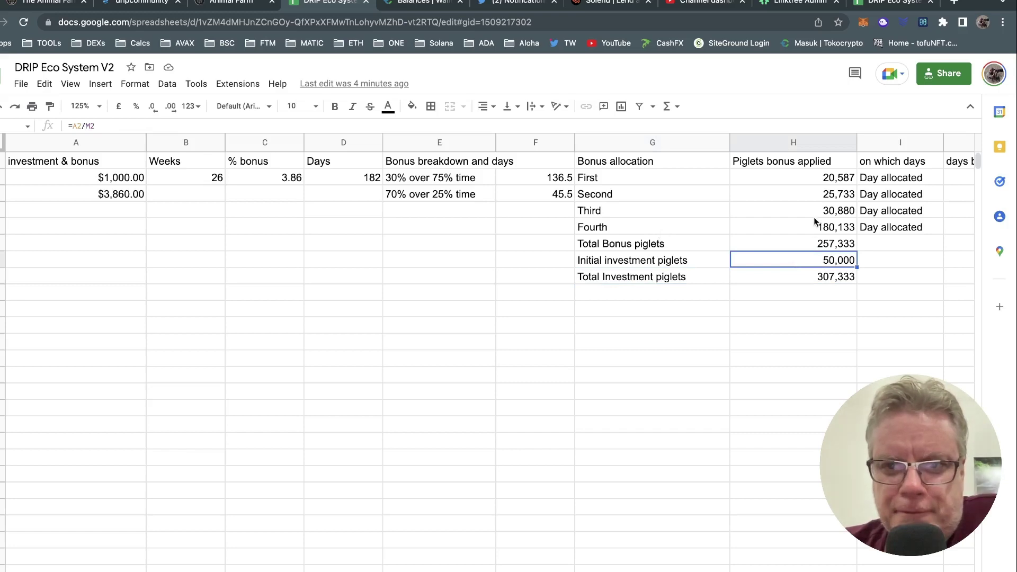
click(805, 209)
key(Down)
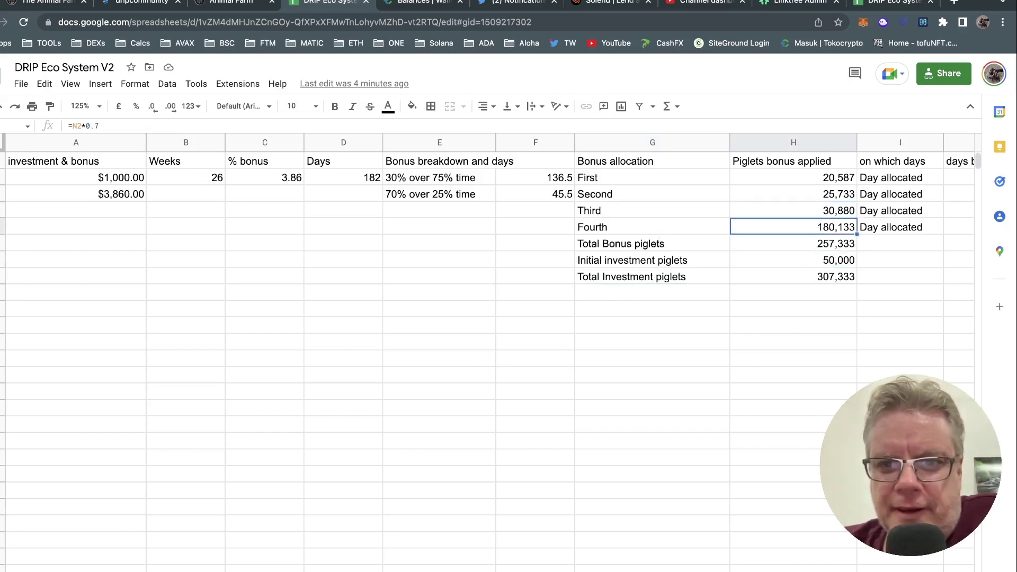
Inspect the First allocation's Piglets bonus applied formula, and look over the daily piglet rows past day 212
key(Up)
key(Up)
key(Up)
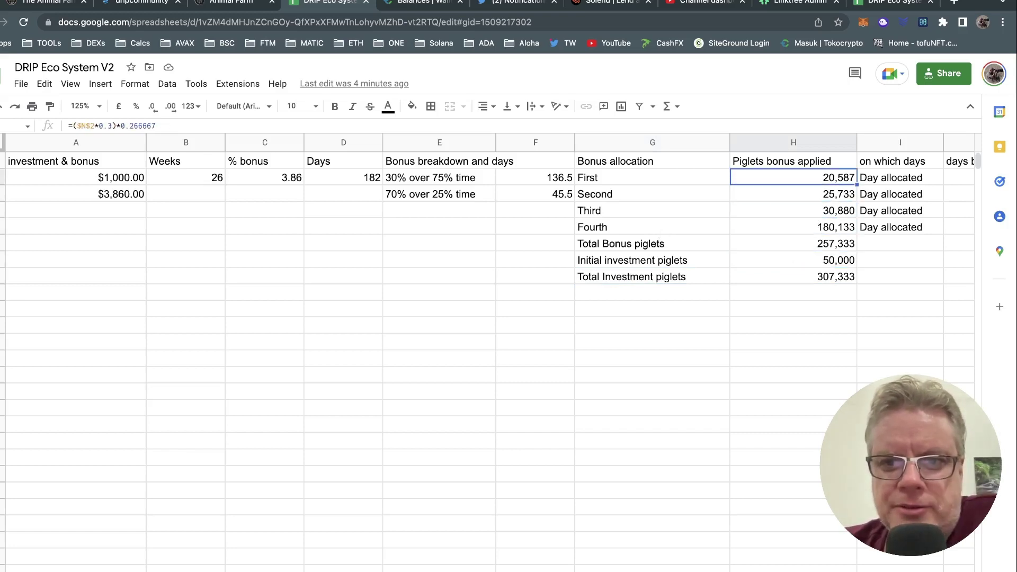
click(318, 571)
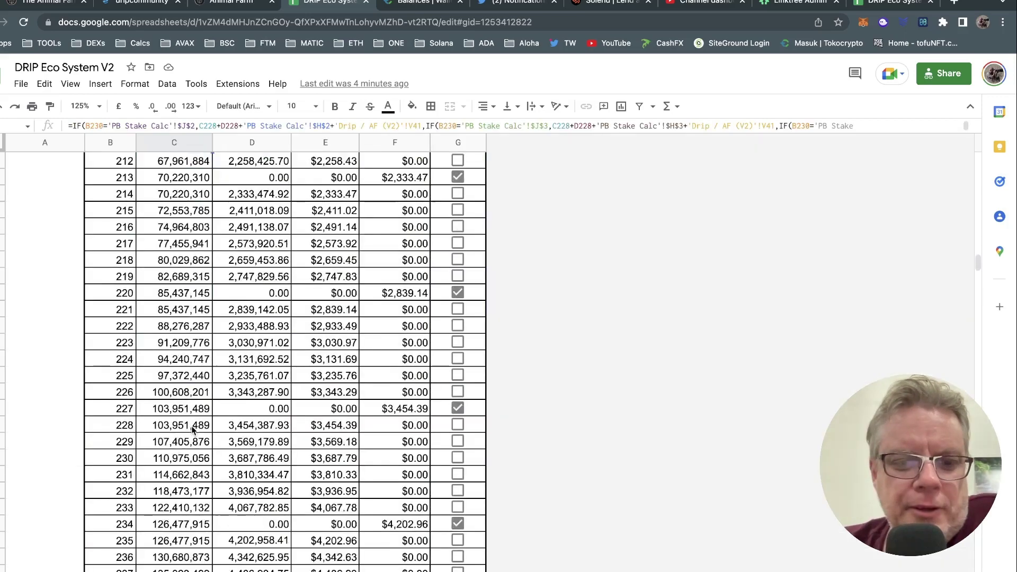
scroll(193, 429, down, 1)
scroll(191, 427, down, 3)
click(176, 462)
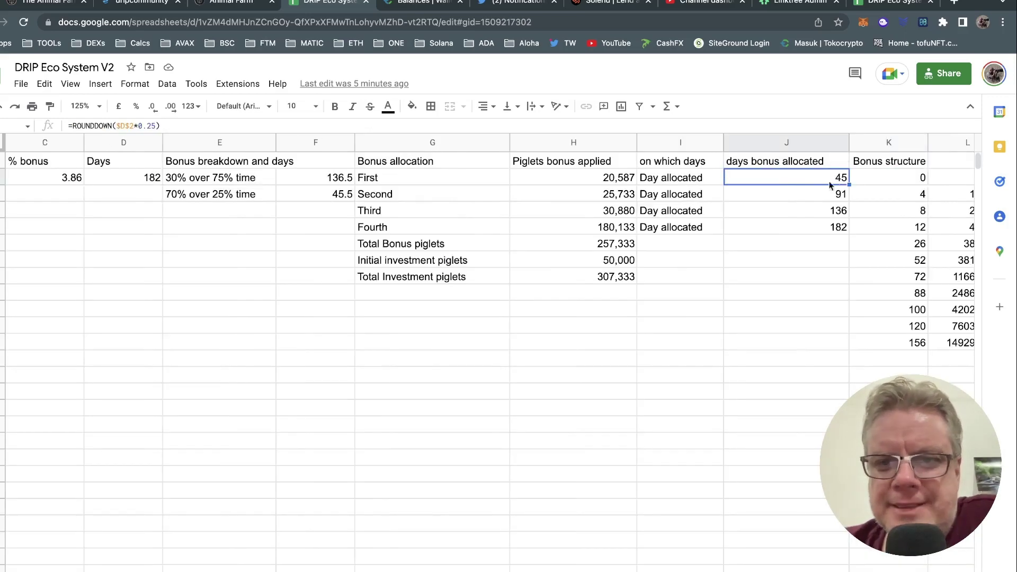
Examine the First allocation's days bonus allocated formula in the stake calculator sheet
click(794, 197)
key(Up)
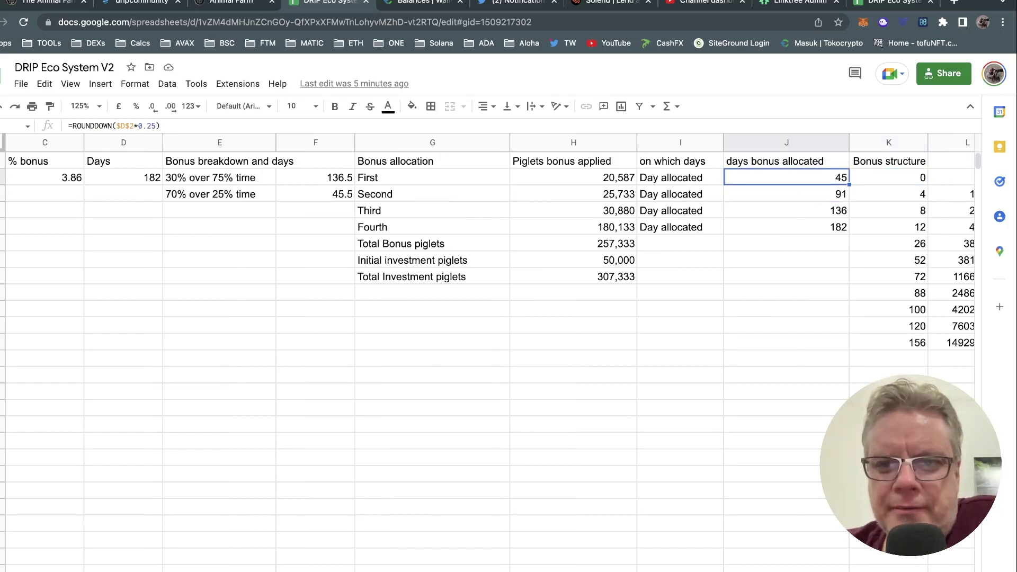
key(Left)
key(Right)
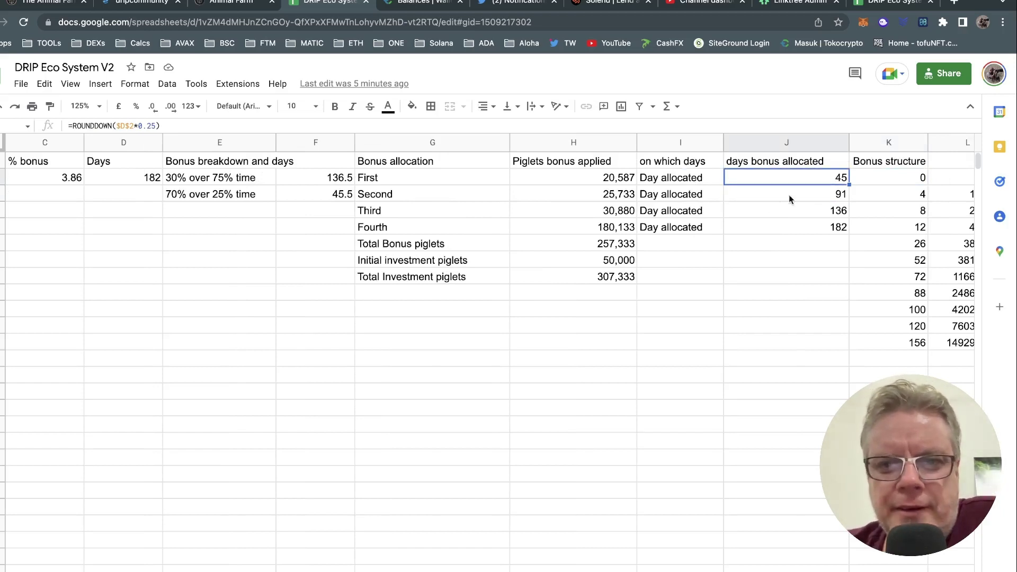
Compare the First and Second allocations' Piglets bonus applied formulas, including the Second's allocation day formula
click(593, 182)
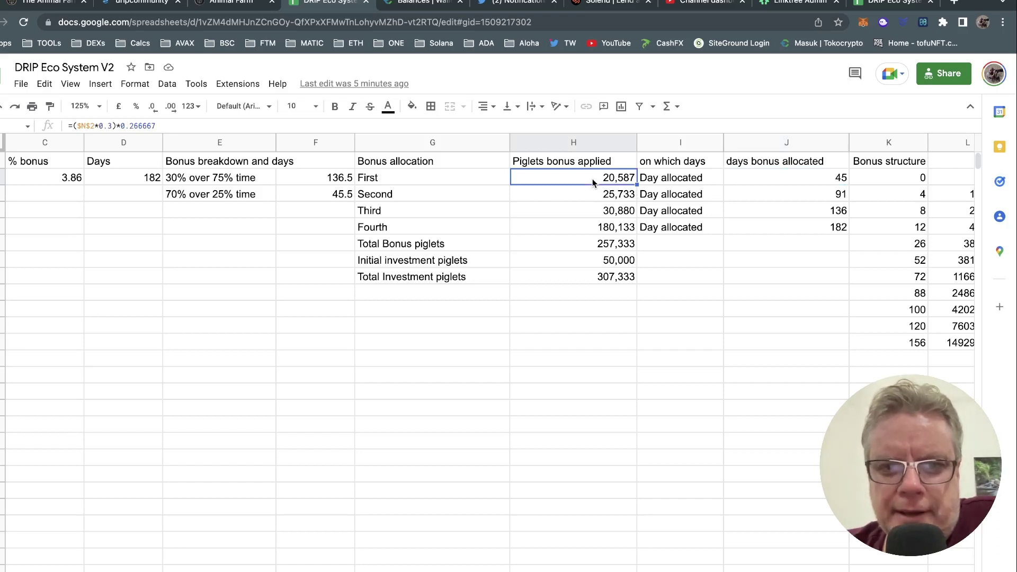
key(Down)
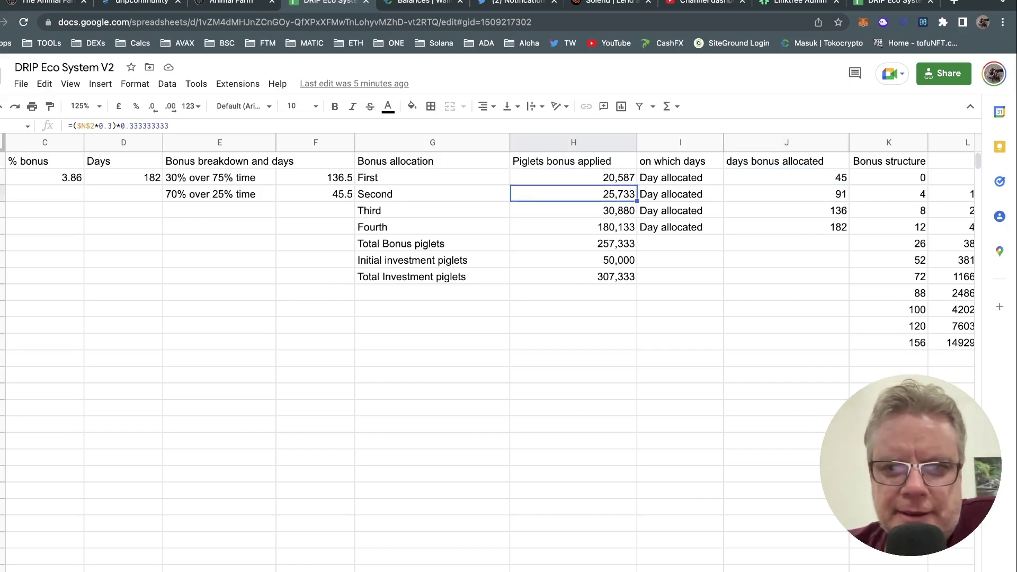
key(Right)
key(Right)
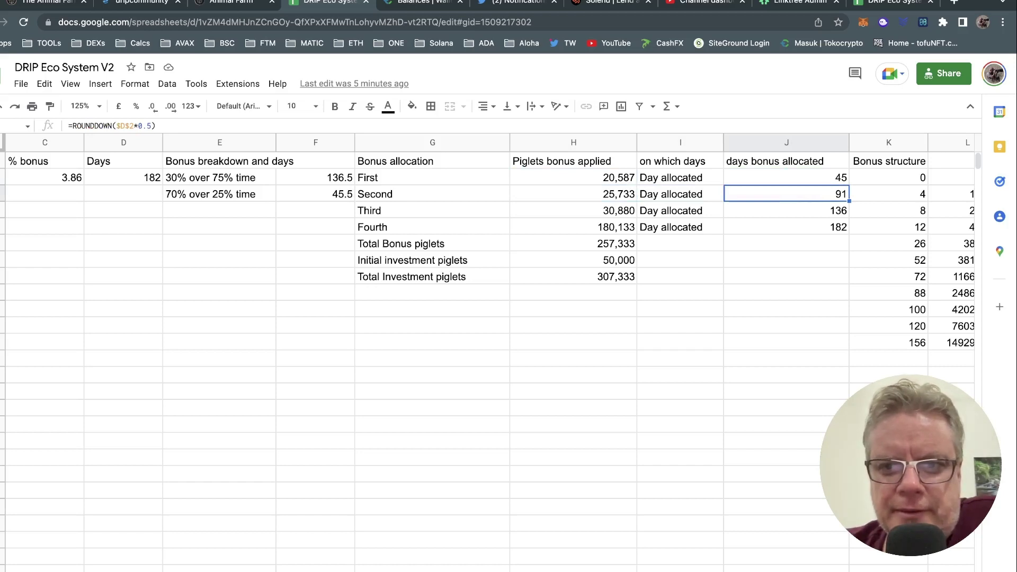
key(Left)
key(Left)
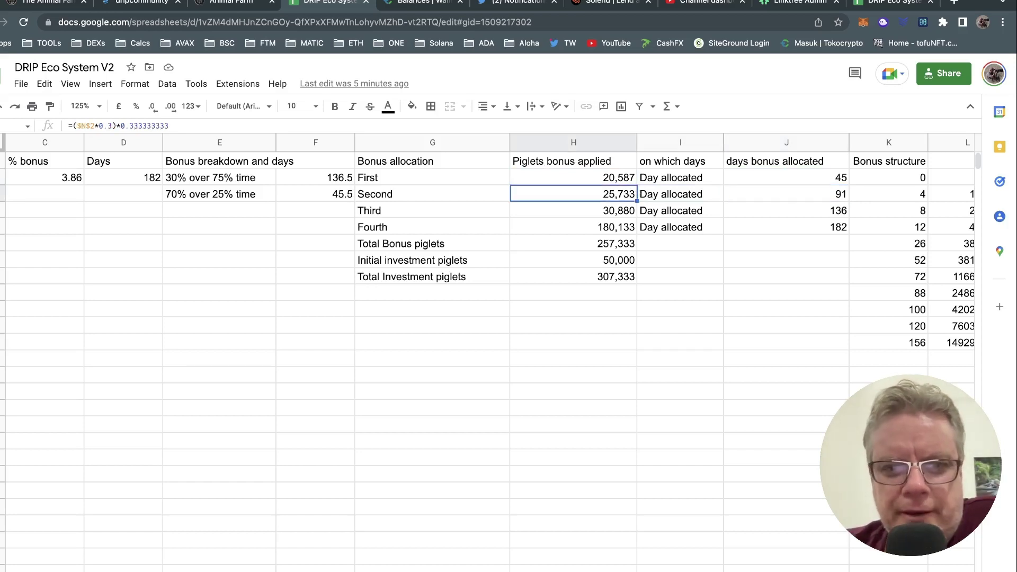
Inspect the Piglets bonus applied and allocation day formulas for the Third and Fourth allocations
key(Down)
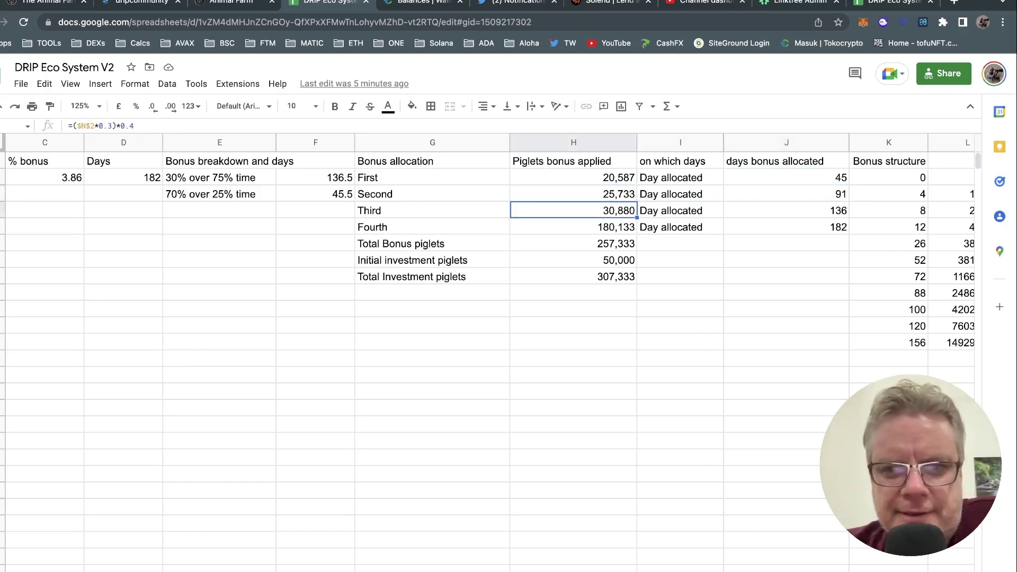
key(Right)
key(Right)
key(Down)
key(Left)
key(Left)
key(Left)
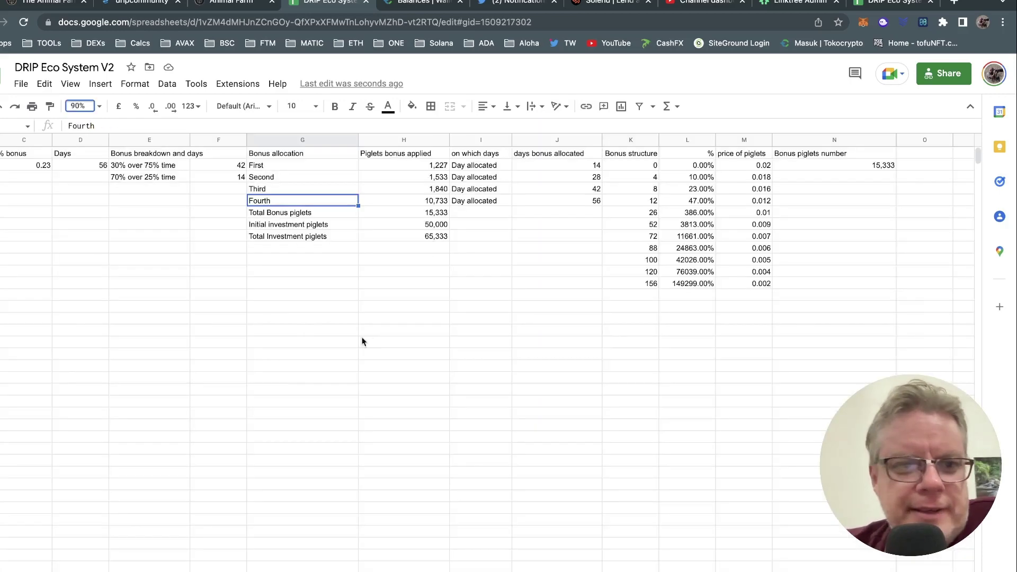
Inspect the Weeks value, the % bonus formula and the bonus amount beneath the initial investment
scroll(66, 227, left, 3)
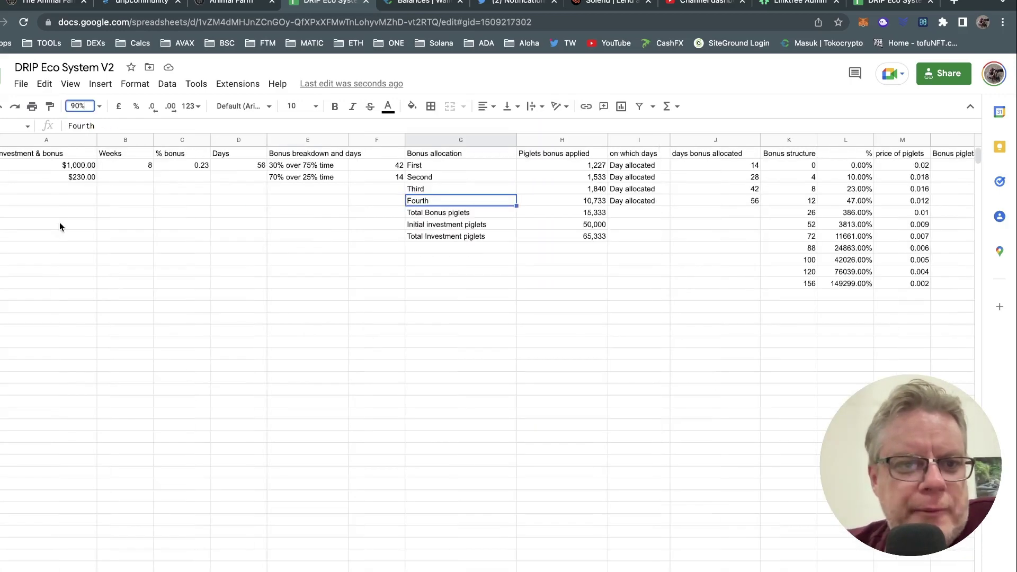
click(135, 166)
click(183, 167)
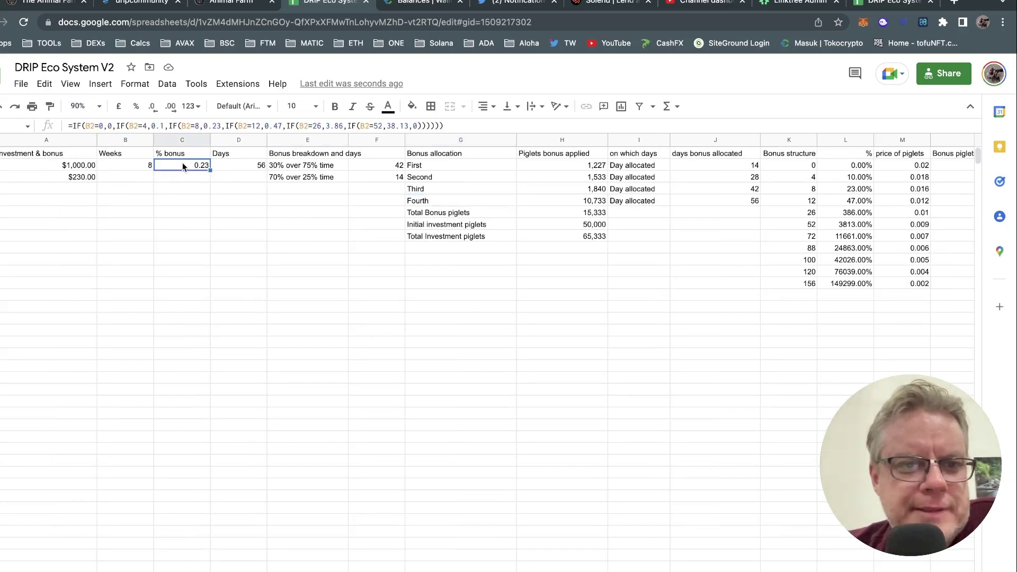
key(Left)
key(Left)
key(Down)
key(Right)
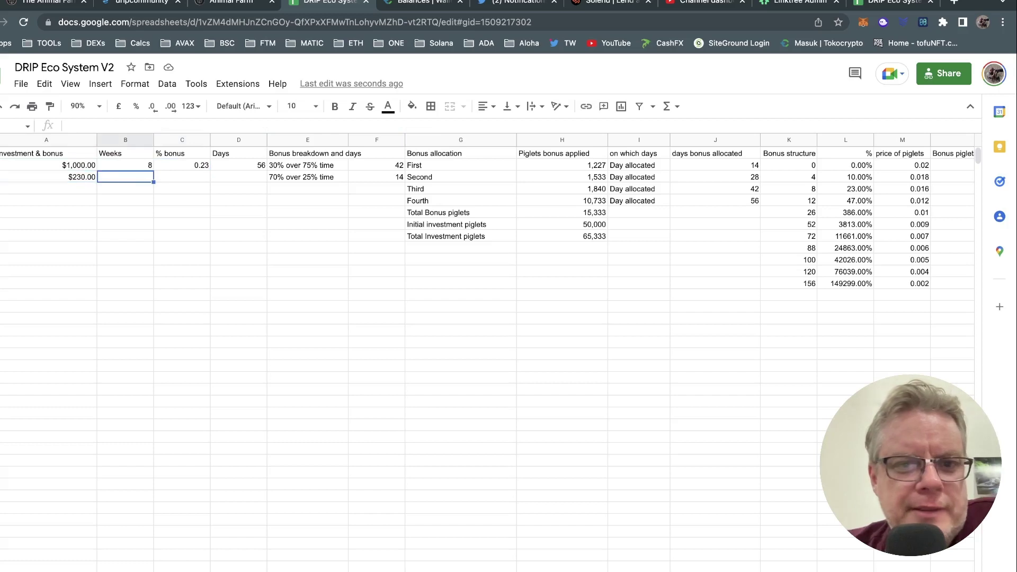
Examine the formulas for Total Bonus piglets, Initial investment piglets and Total Investment piglets
key(Right)
key(Right)
key(Right)
key(Right)
key(Right)
key(Down)
key(Down)
key(Down)
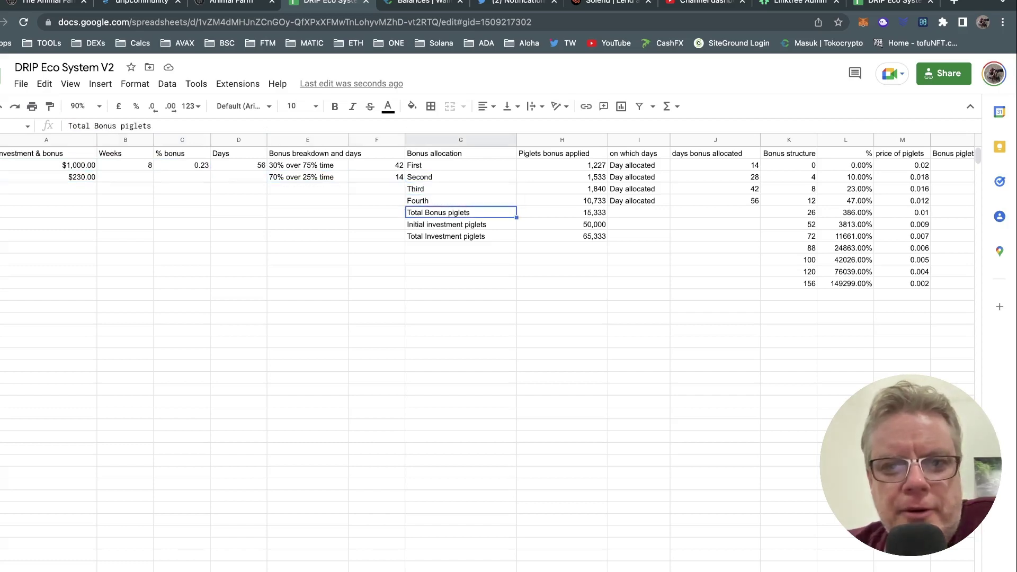
key(Right)
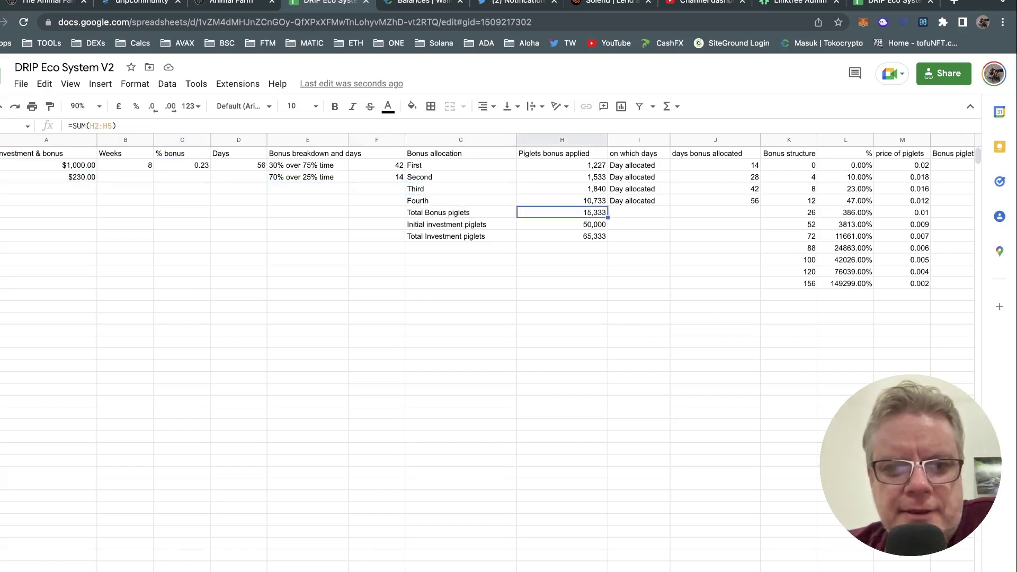
key(Down)
key(Down)
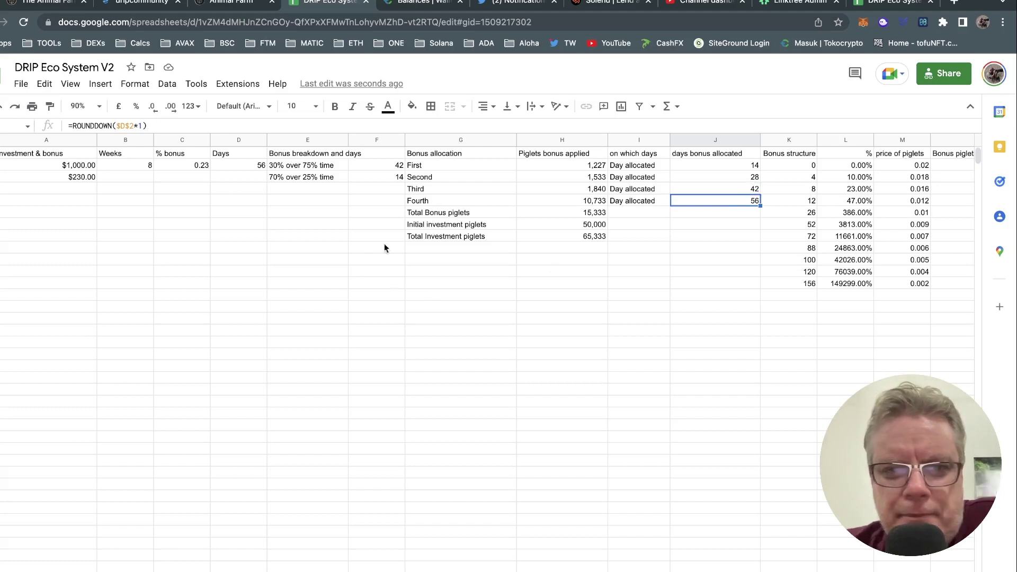
Recheck the Fourth allocation's Piglets bonus applied against its days bonus allocated formula
click(550, 201)
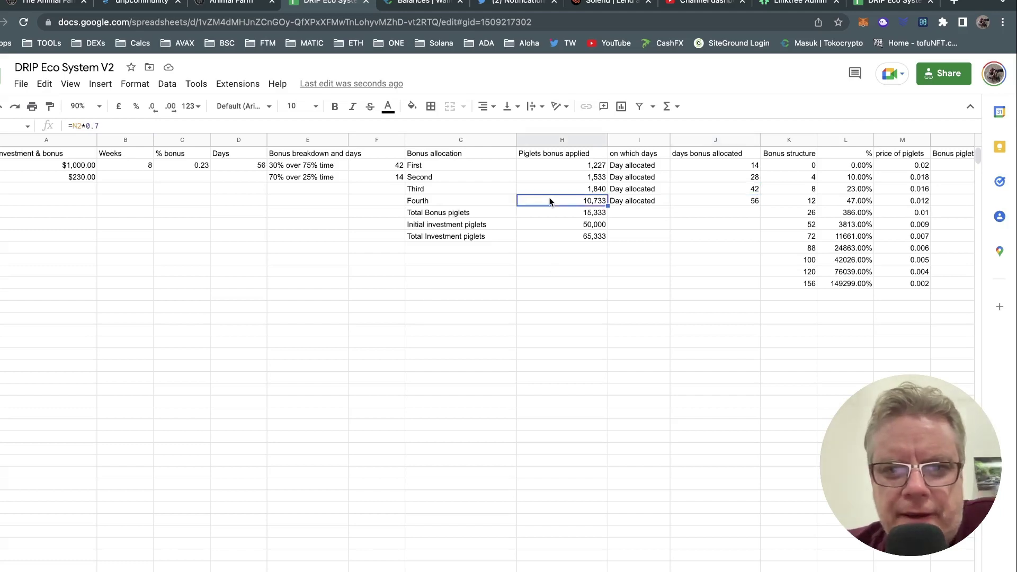
key(Right)
key(Right)
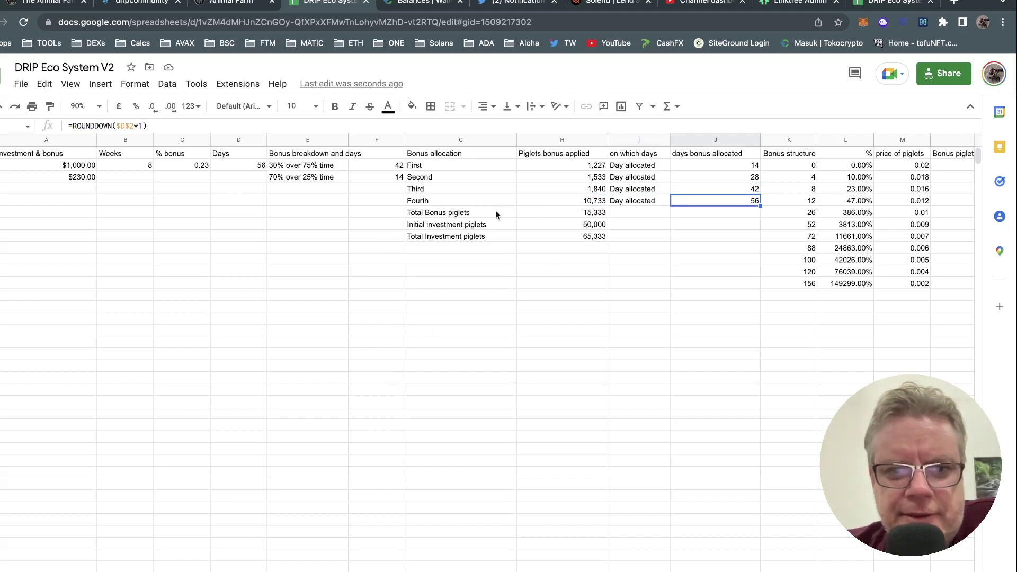
click(532, 204)
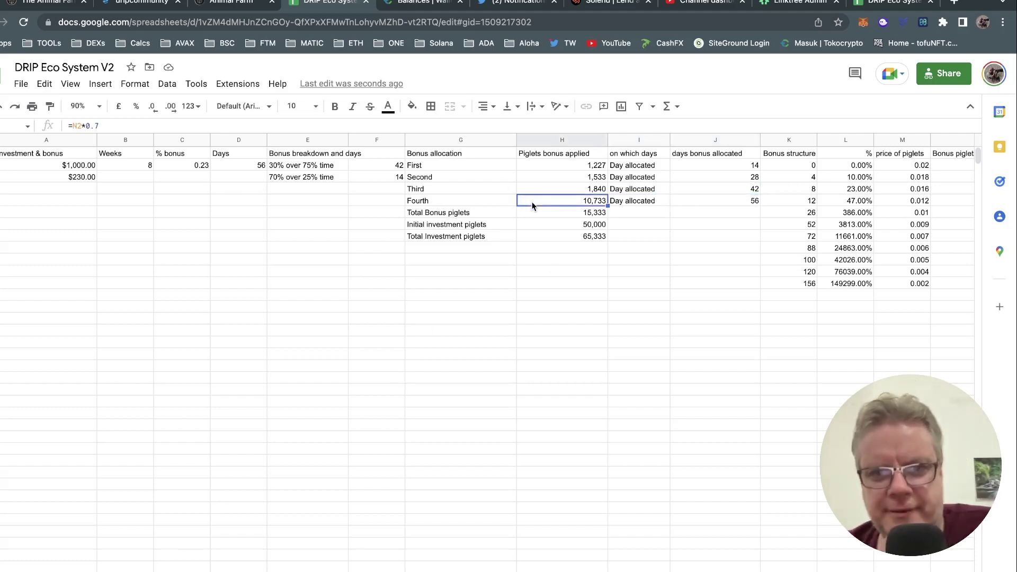
key(Right)
key(Right)
key(Right)
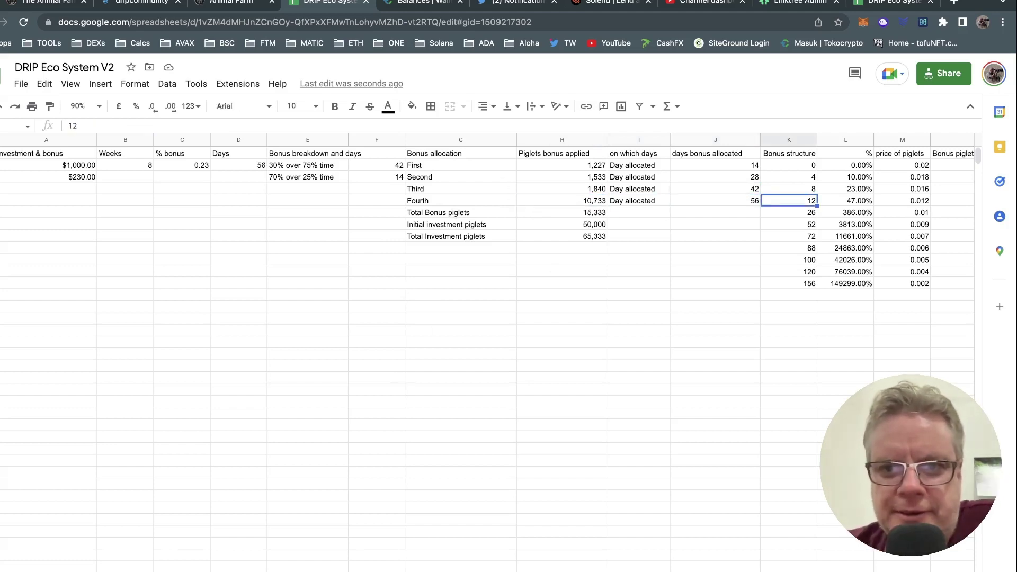
Locate days 55 and 56 in the daily piglets sheet and inspect day 55's Piglets formula
click(244, 571)
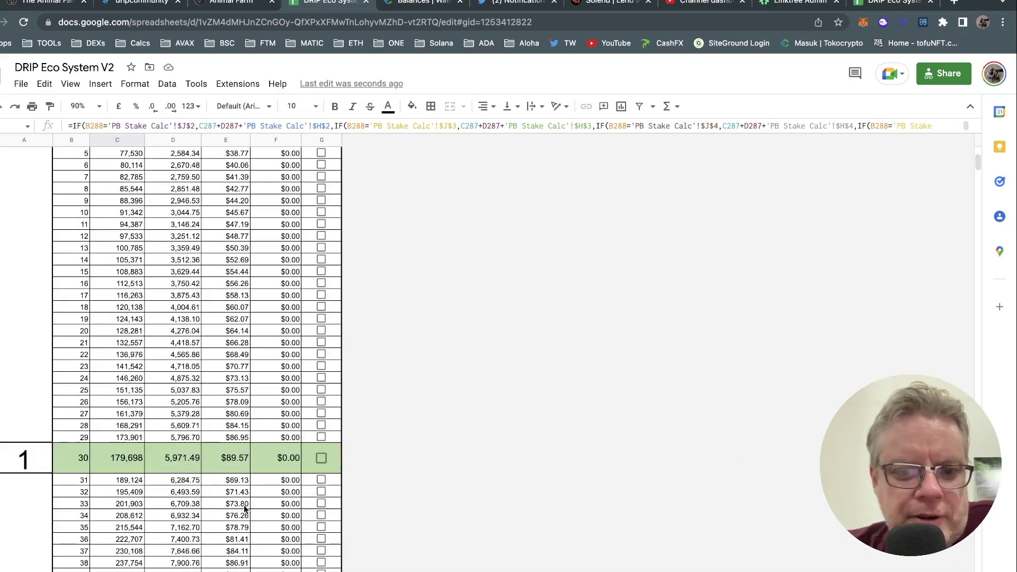
scroll(244, 524, down, 10)
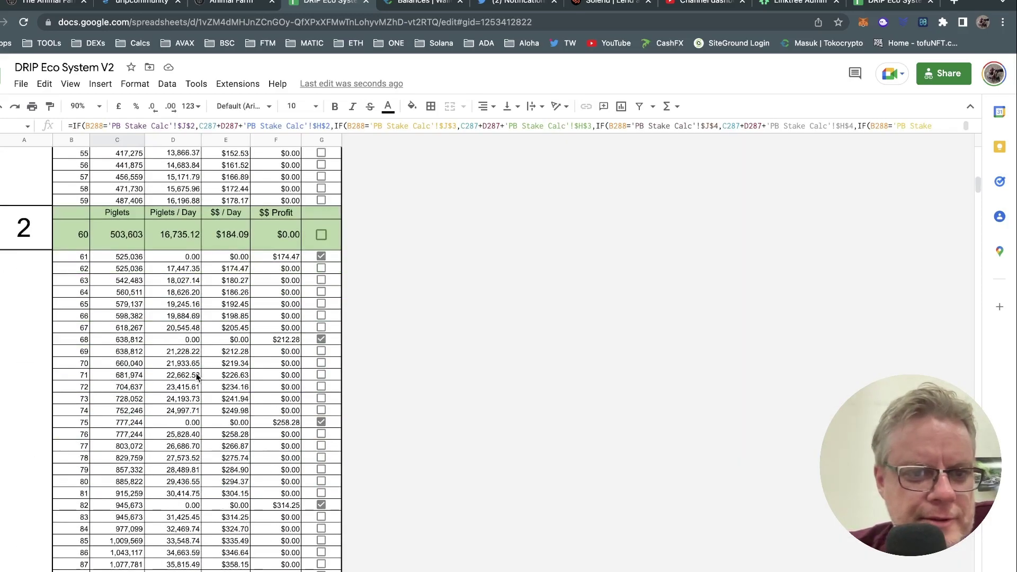
scroll(15, 244, up, 3)
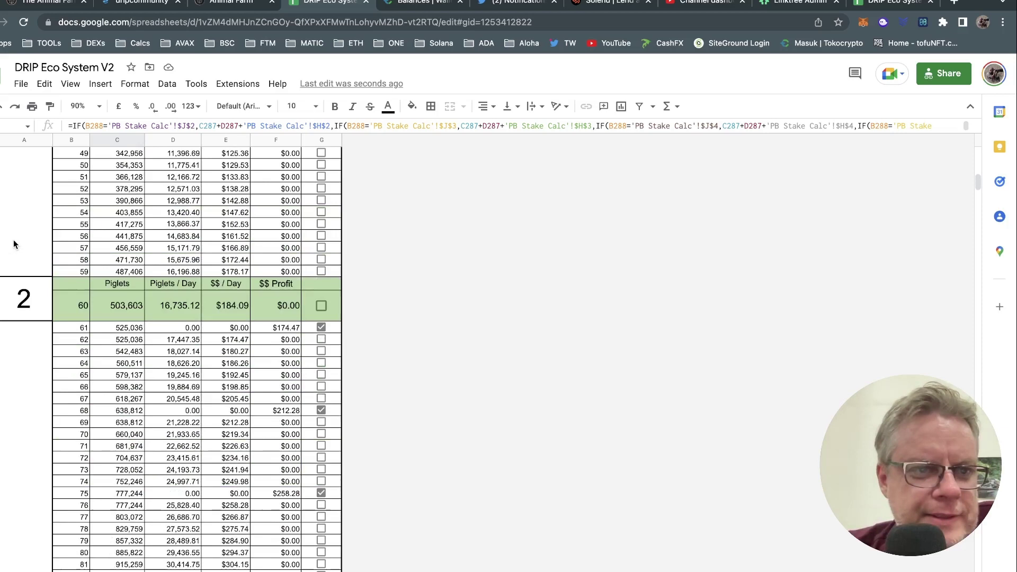
click(69, 236)
key(Right)
key(Right)
click(117, 224)
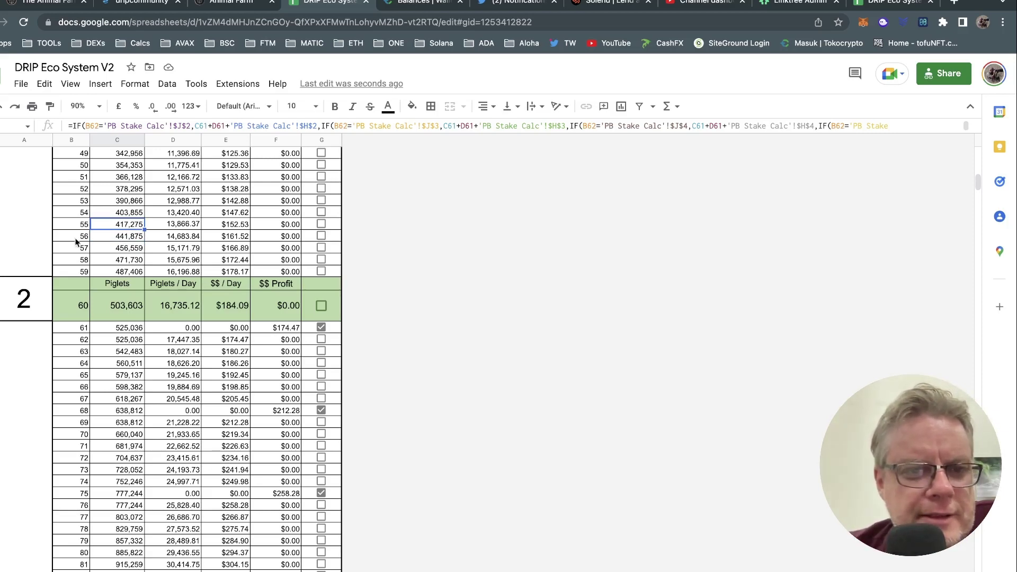
Compare day 56's Piglets and Piglets / Day formulas with the Piglets value of the day before
click(127, 239)
key(Right)
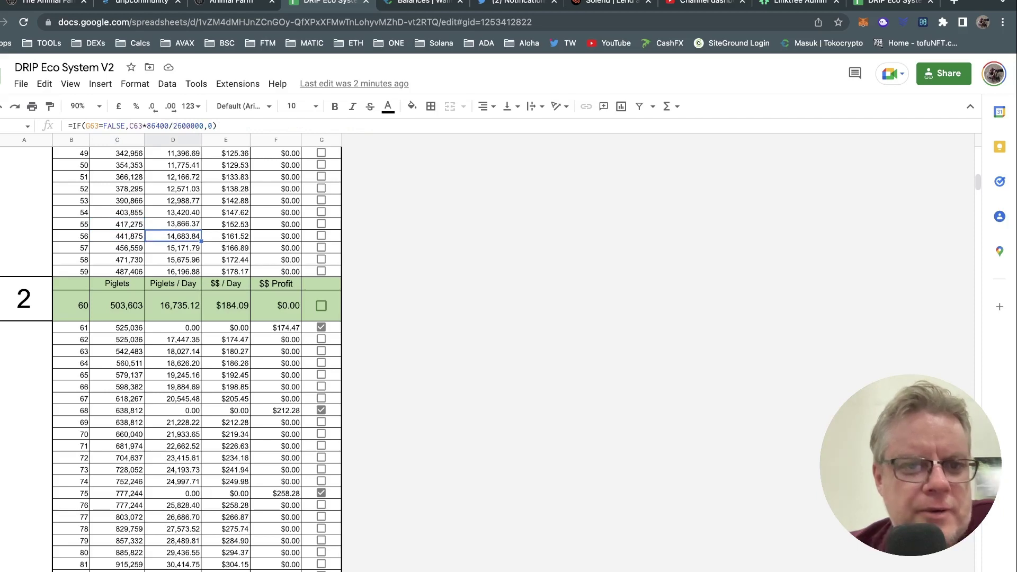
key(Left)
key(Right)
key(Left)
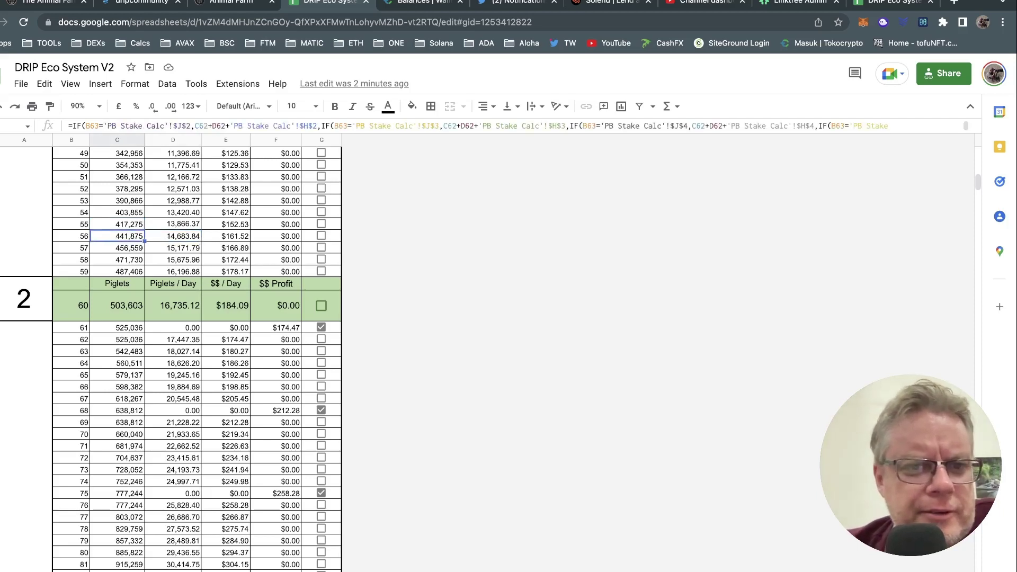
key(Up)
key(Down)
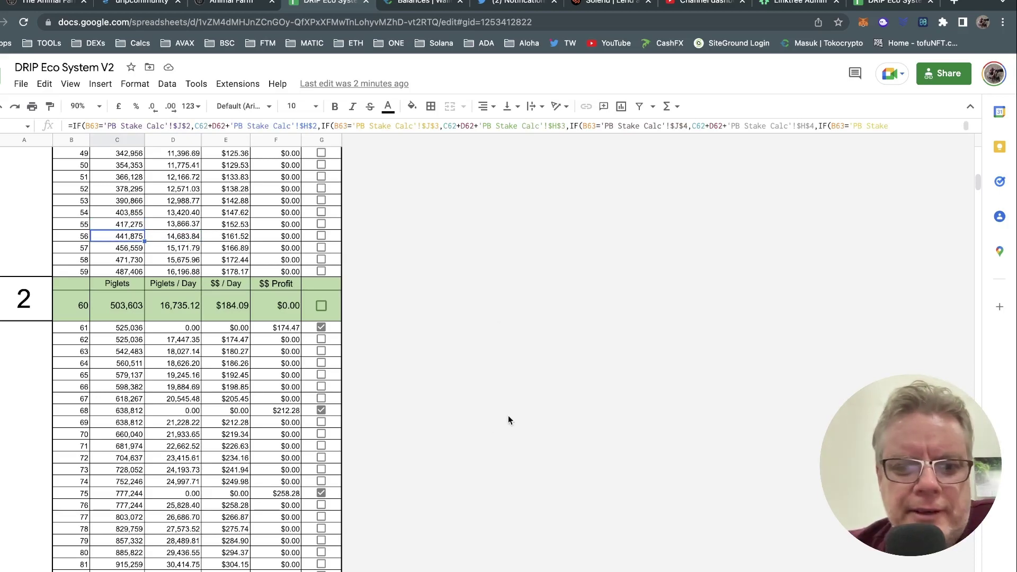
Set the piggybank's Staked for ## Weeks option to 12 in the main simulation sheet
click(193, 571)
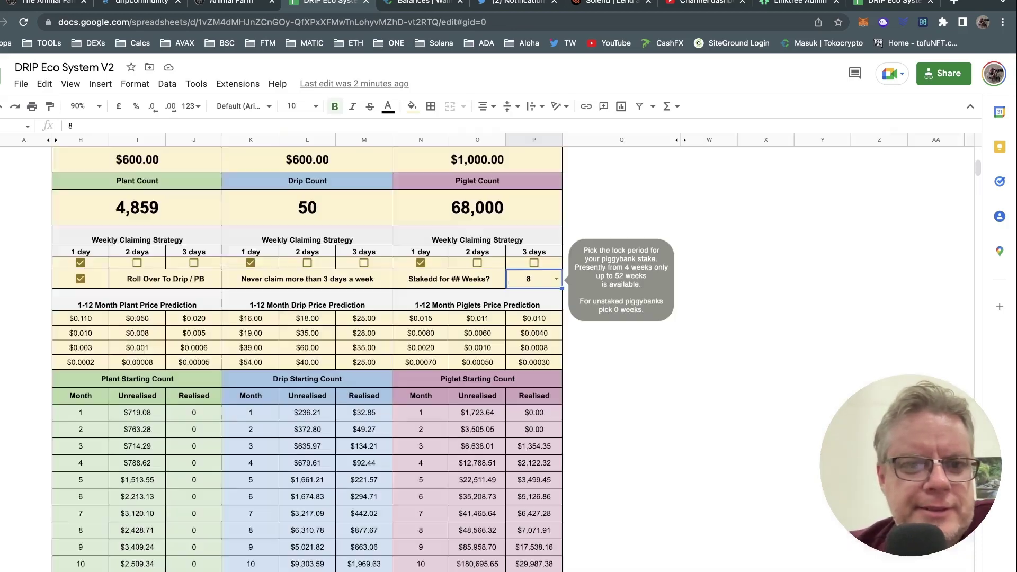
click(556, 279)
click(537, 355)
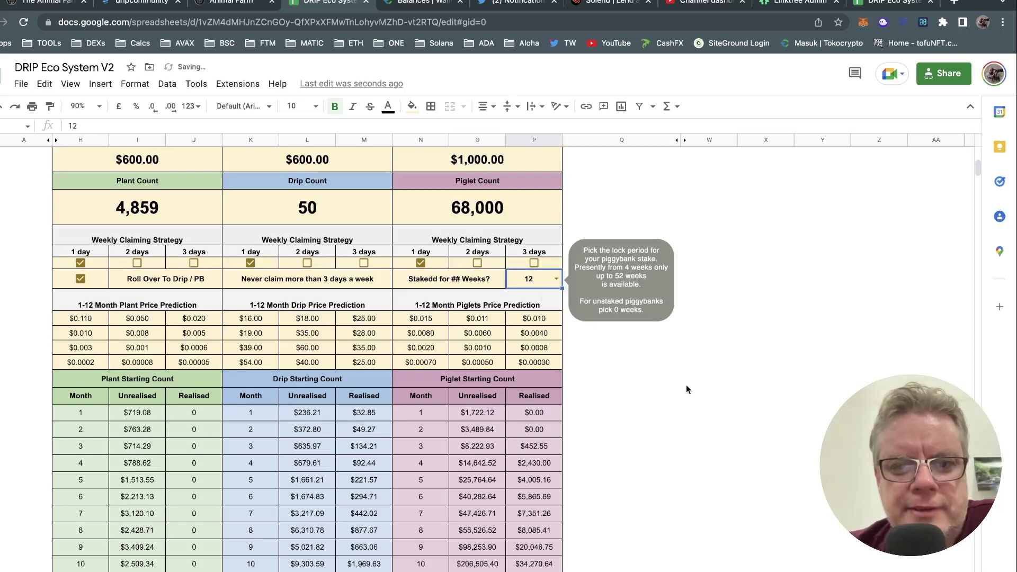
click(672, 415)
Check the Fourth allocation's bonus day and Piglets bonus applied in the stake calculator for the 12-week stake
click(193, 571)
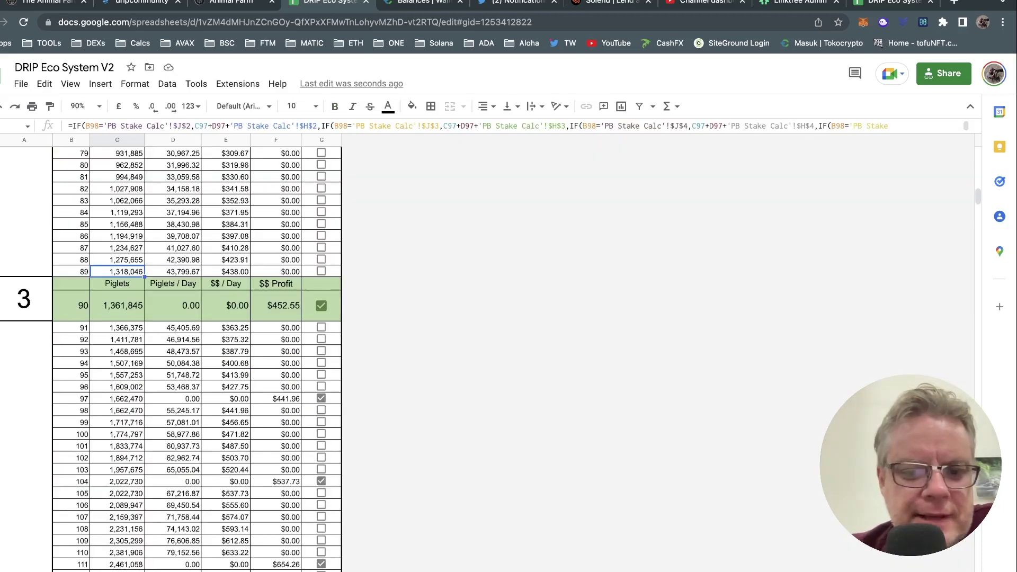
click(254, 570)
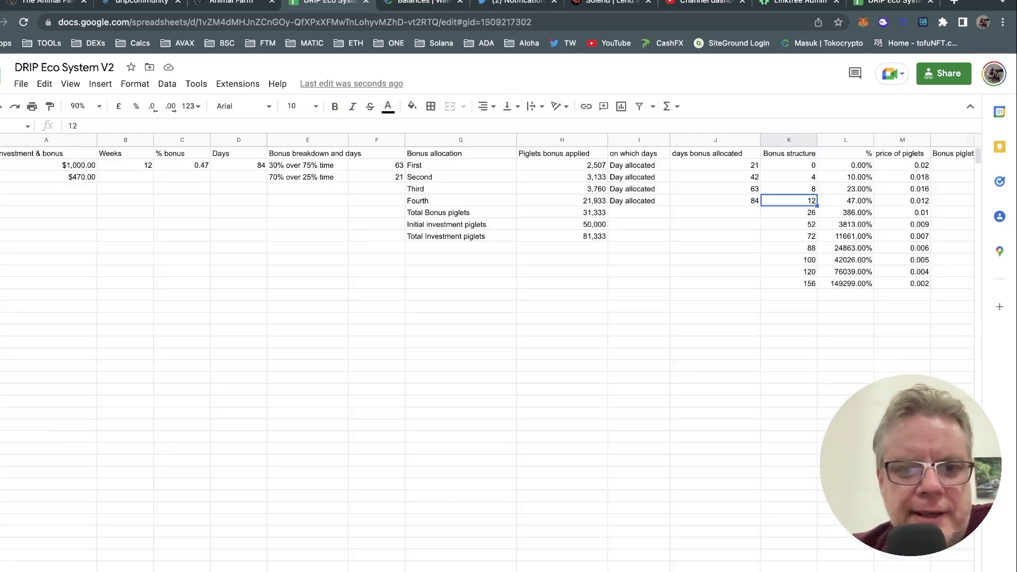
click(739, 200)
key(Left)
key(Left)
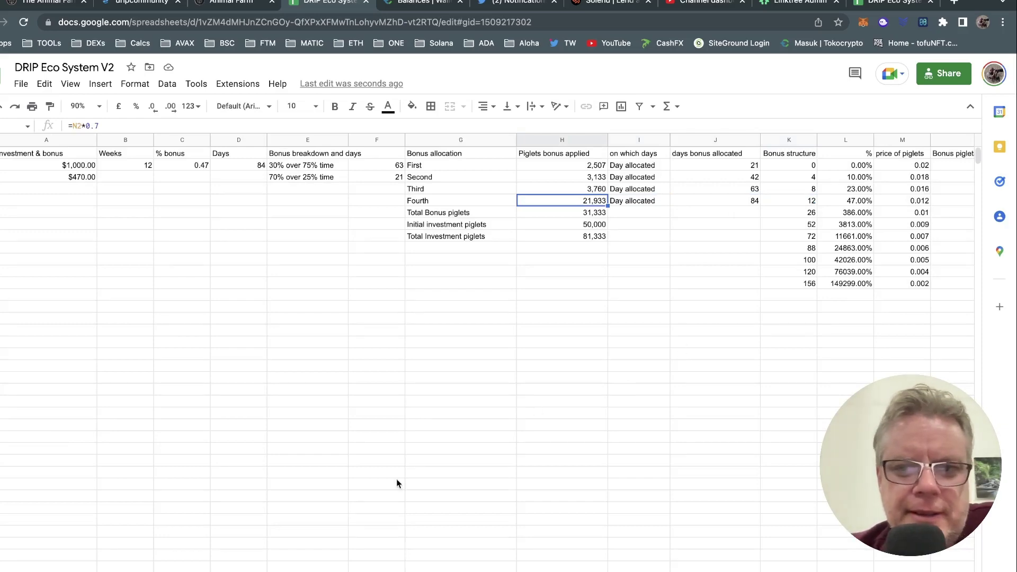
Inspect day 84's Piglets formula in the daily piglets sheet
click(233, 570)
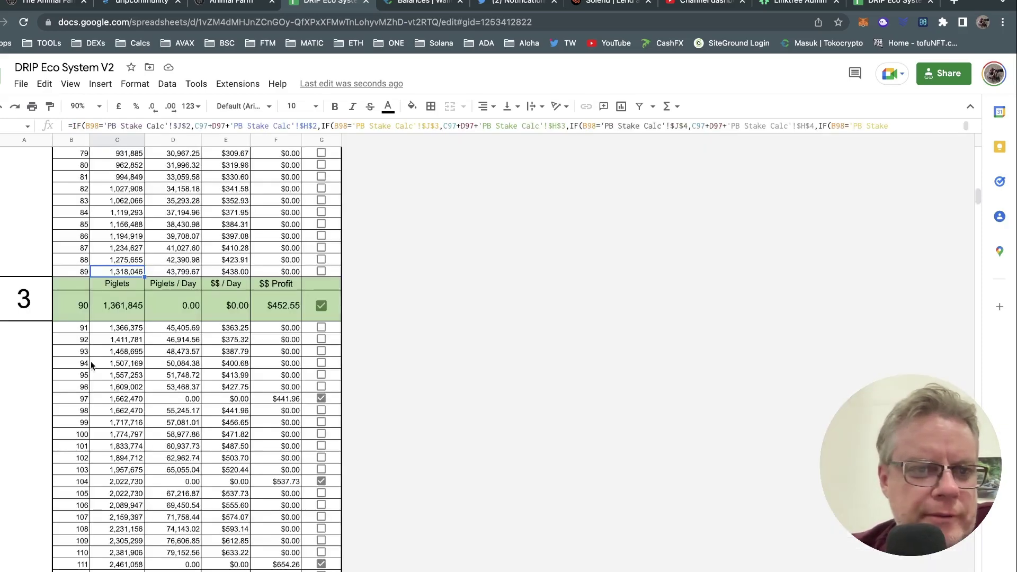
click(84, 213)
key(Right)
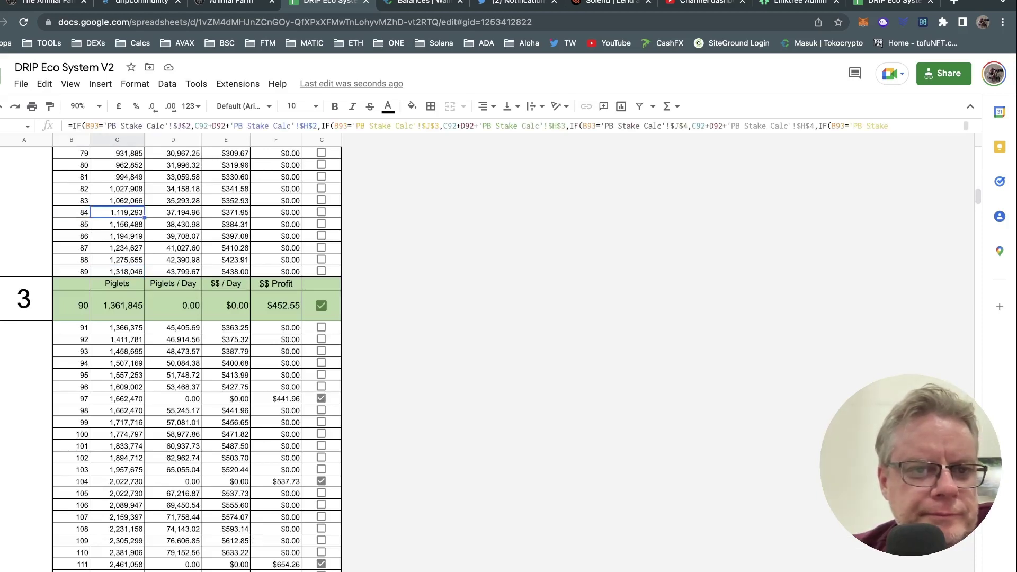
Inspect day 83's Piglets and Piglets / Day formulas in the daily piglets sheet
key(Up)
key(Left)
key(Right)
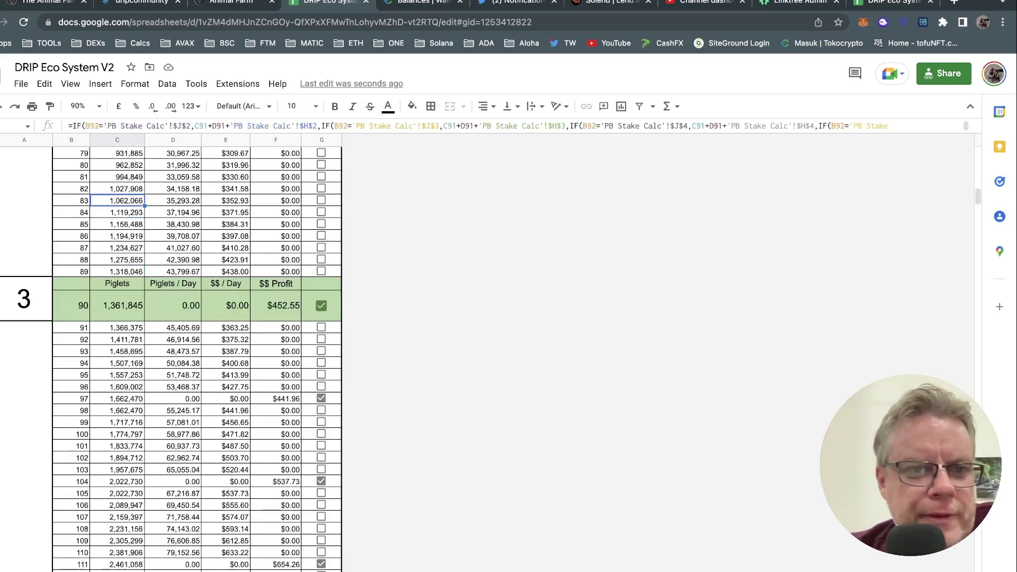
key(Right)
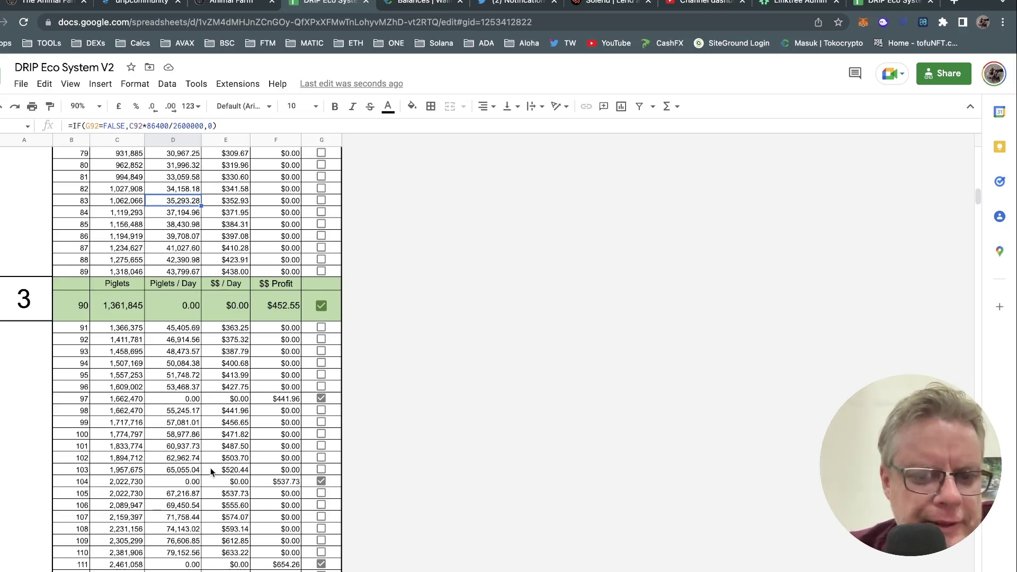
Compare the stake calculator's Fourth bonus allocation with day 84's Piglets and Piglets / Day values in the daily sheet
click(424, 571)
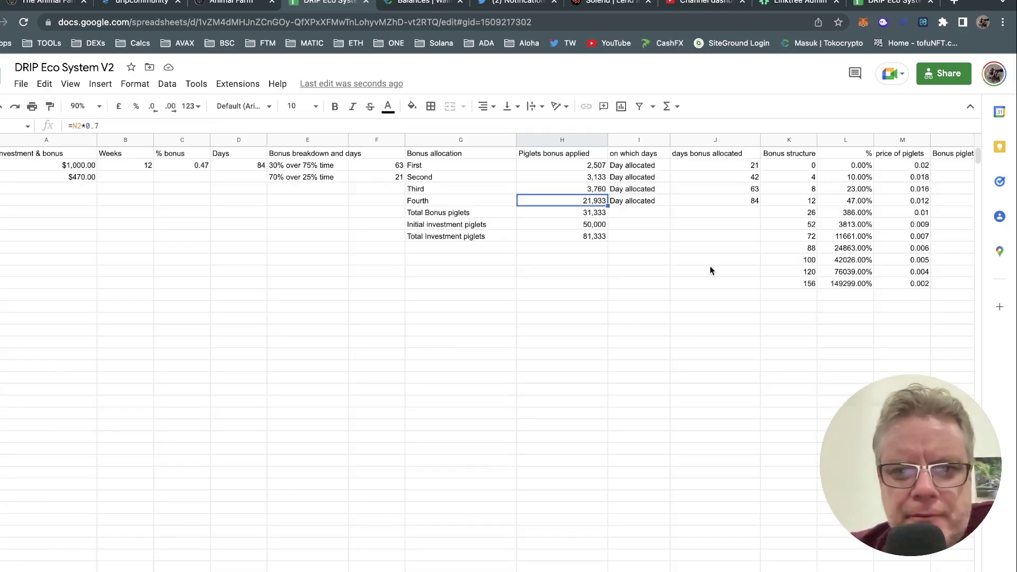
click(318, 571)
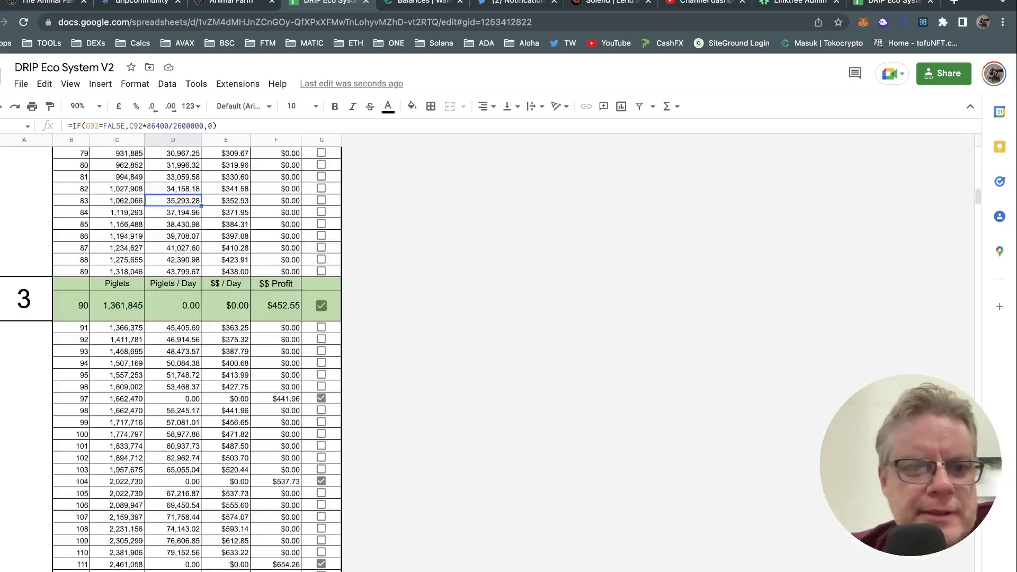
click(129, 216)
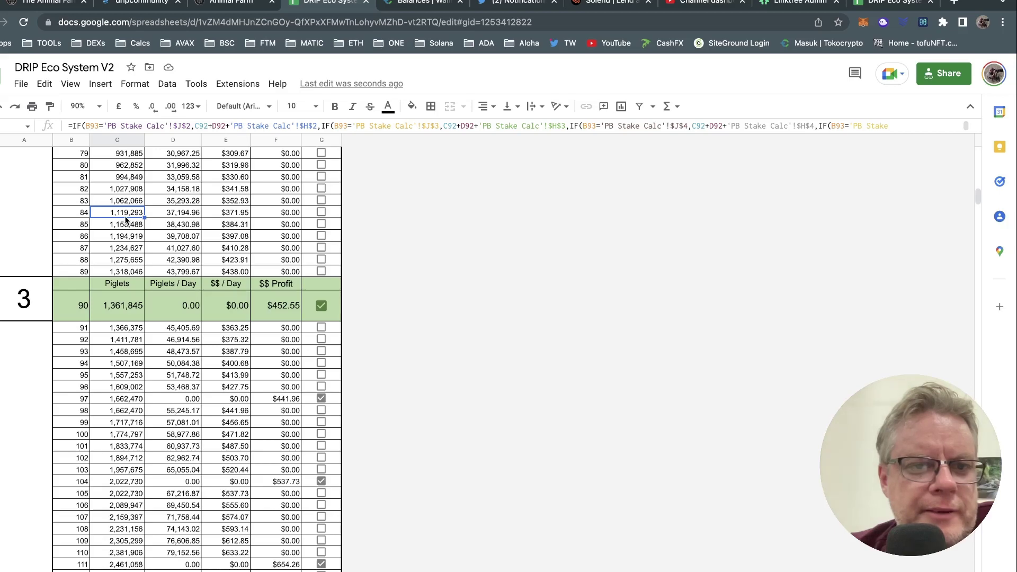
click(186, 214)
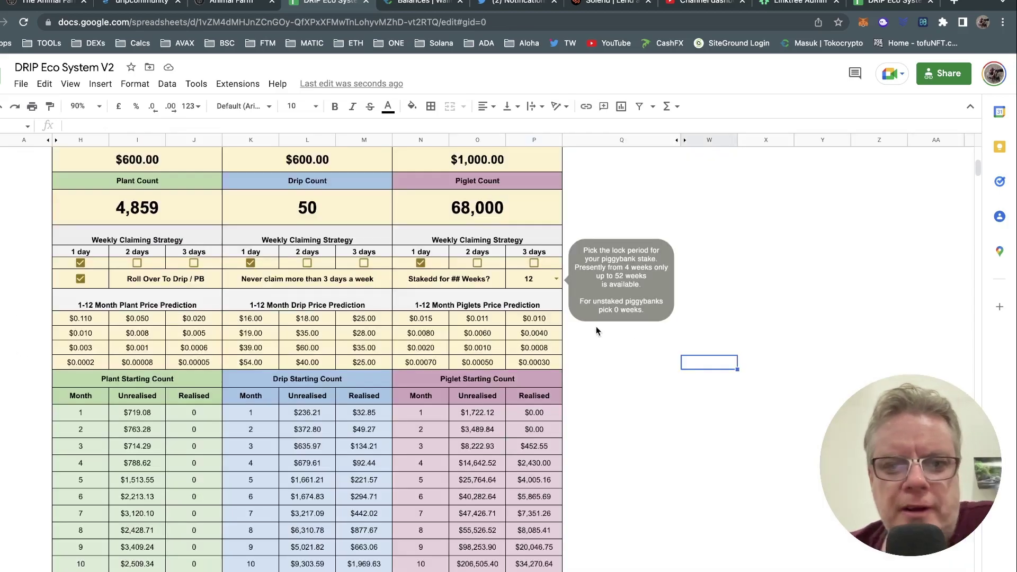
Set the piggybank's Staked for ## Weeks option to 52 in the main simulation sheet and review the monthly piglet results
click(556, 279)
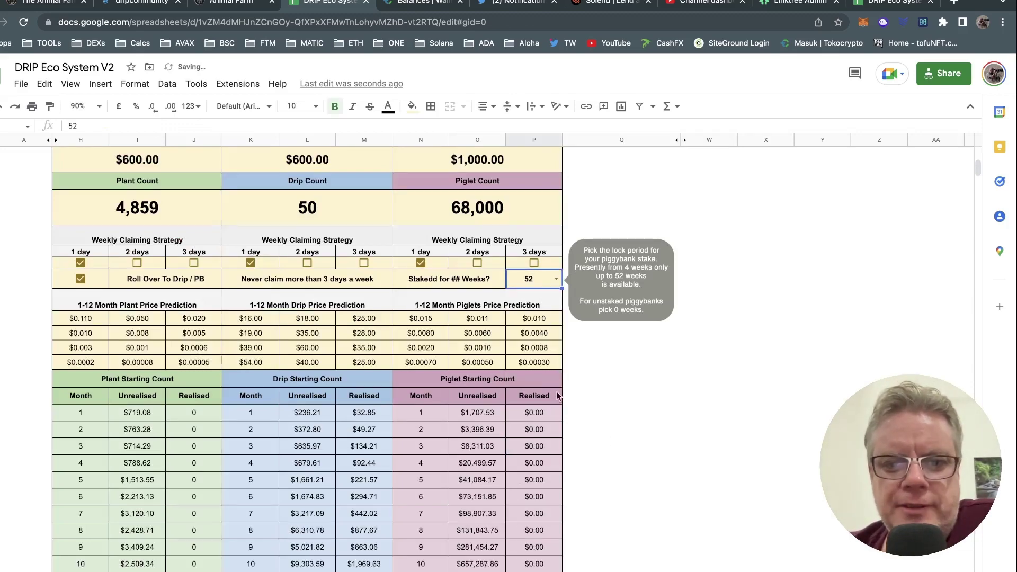
scroll(614, 438, down, 8)
scroll(614, 438, up, 7)
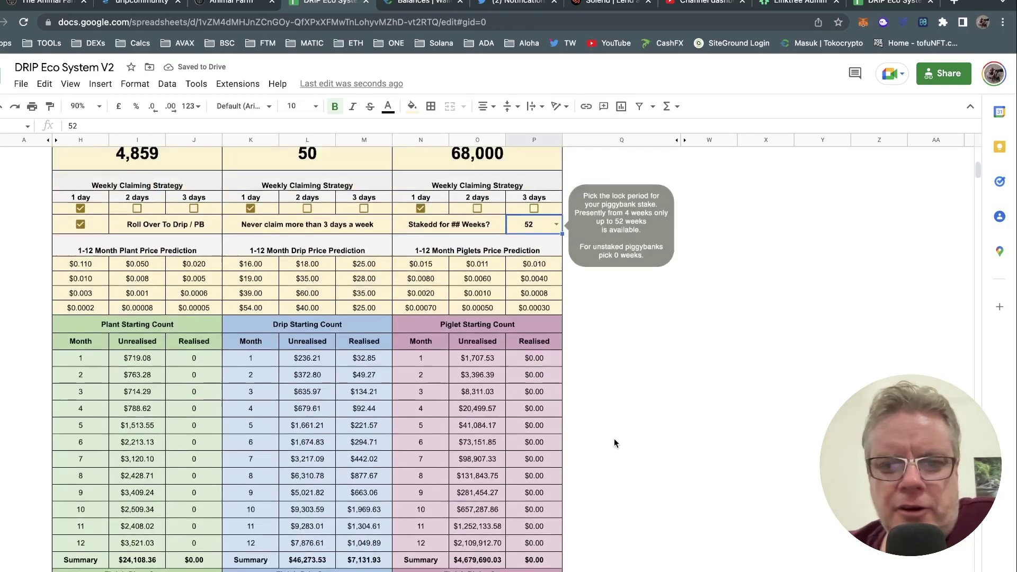
scroll(614, 437, up, 1)
scroll(614, 440, down, 3)
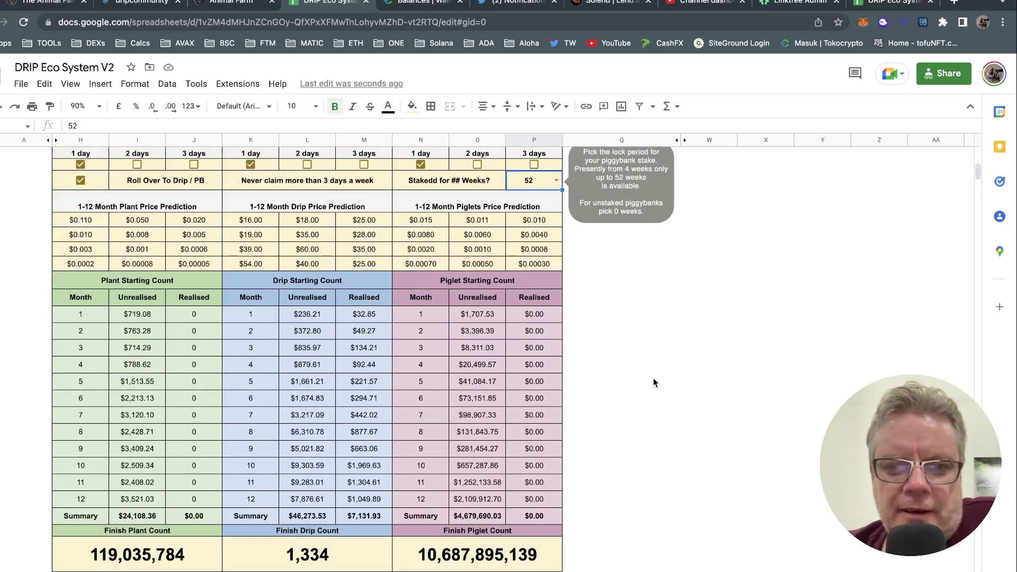
scroll(660, 374, up, 2)
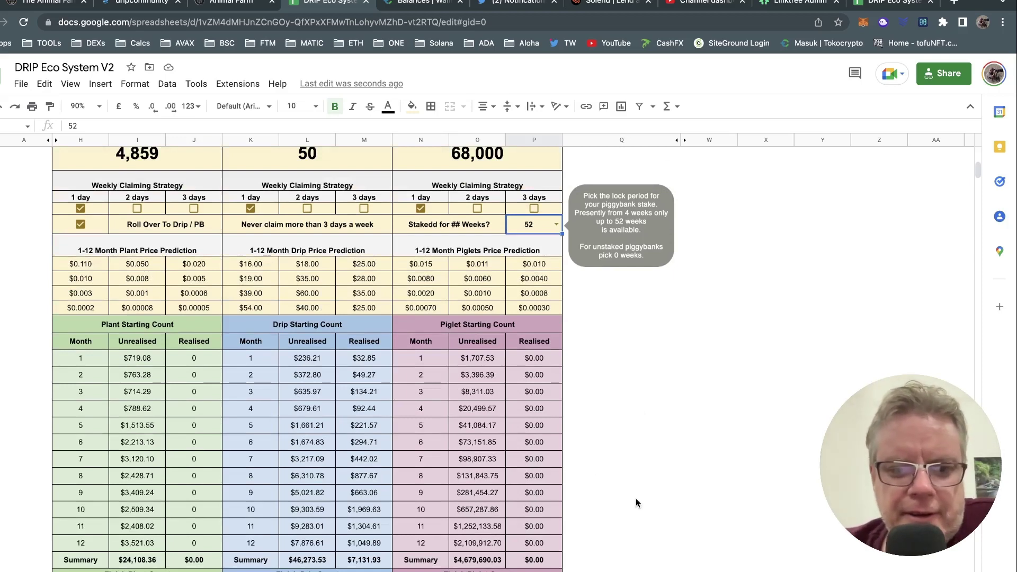
scroll(635, 498, up, 5)
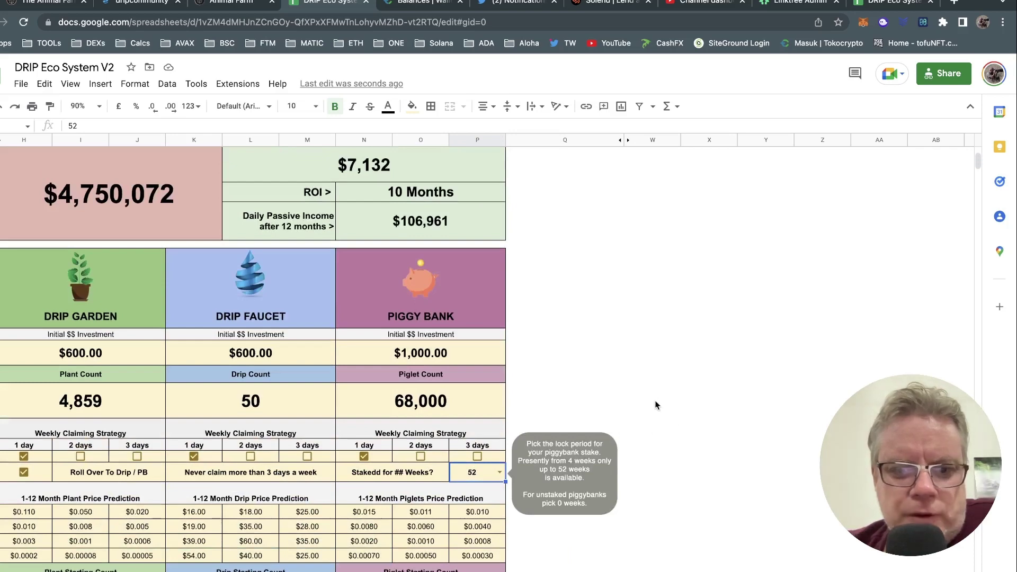
Look through the piggybank's 1-12 Month Piglets Price Prediction values one by one
click(469, 557)
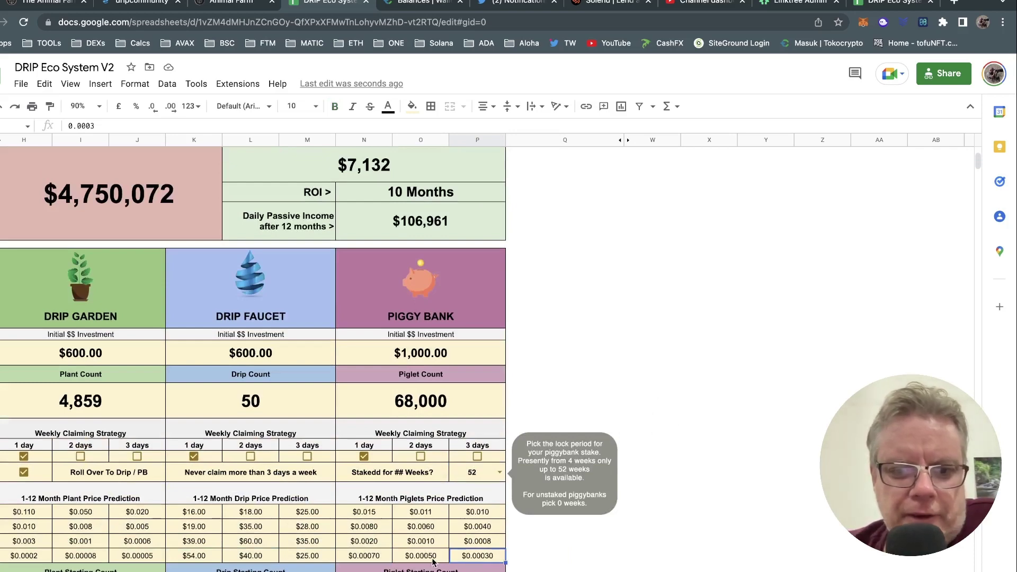
key(Left)
key(Left)
key(Up)
key(Right)
key(Right)
key(Up)
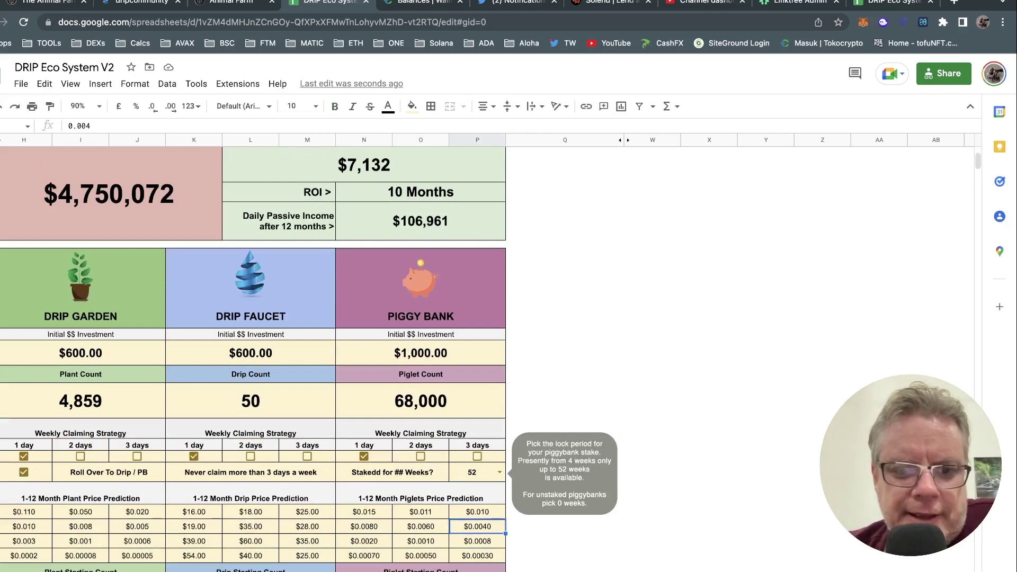
key(Up)
key(Up)
key(Left)
key(Down)
key(Down)
key(Right)
key(Right)
key(Right)
key(Right)
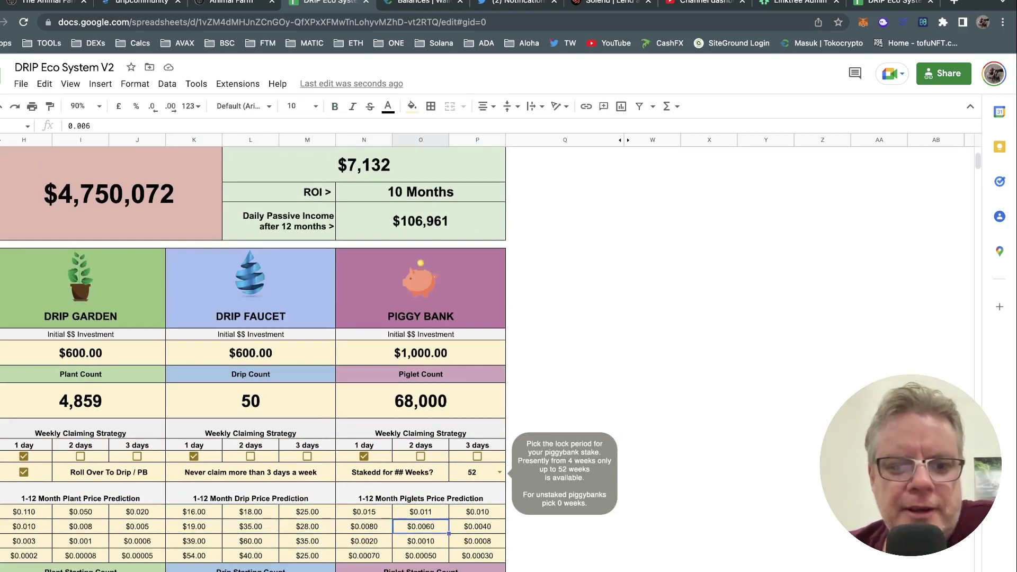
Examine the 12-month realised and unrealised gains for the 52-week stake
click(660, 341)
scroll(659, 341, up, 3)
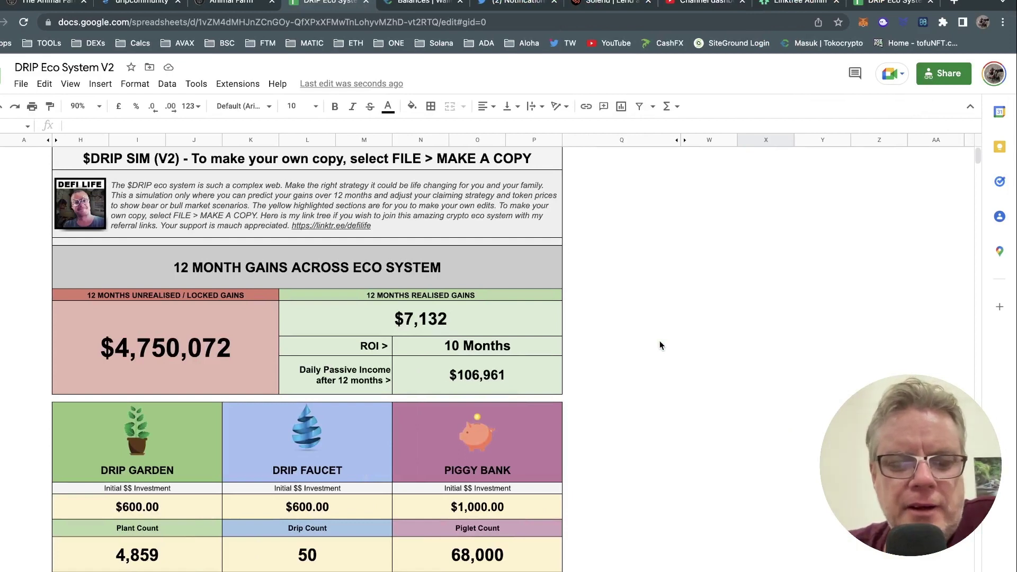
click(361, 326)
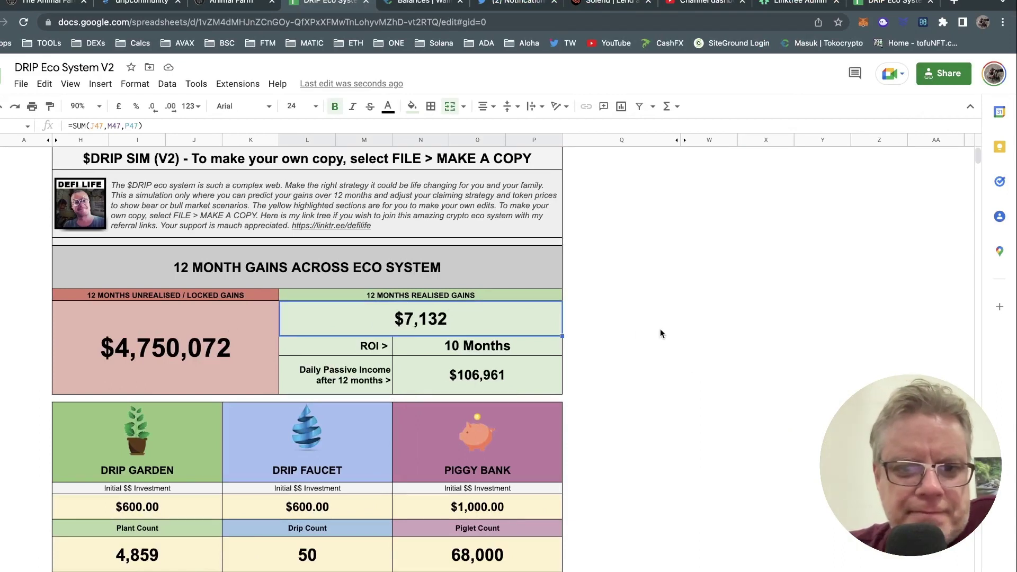
click(161, 363)
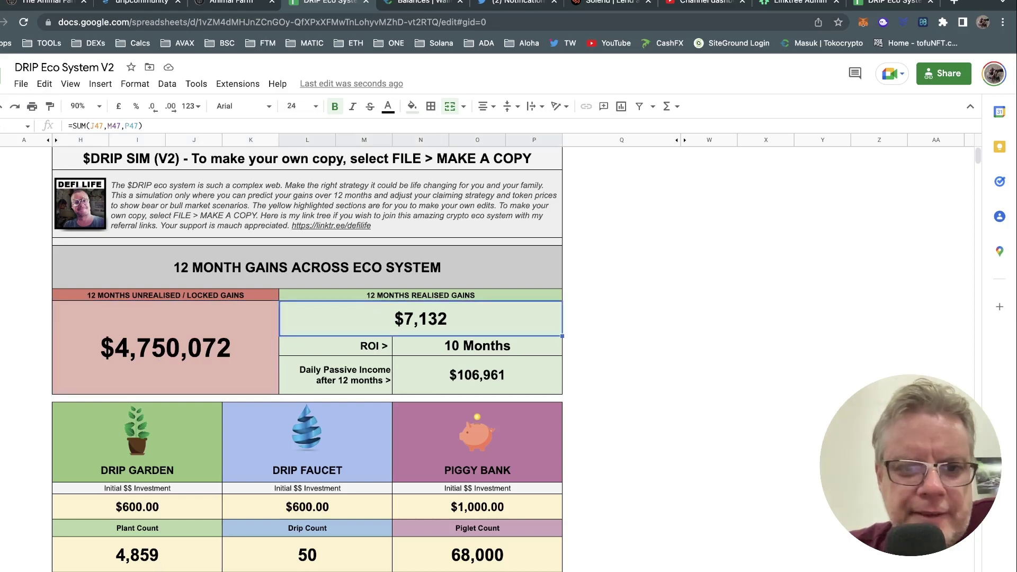
click(420, 318)
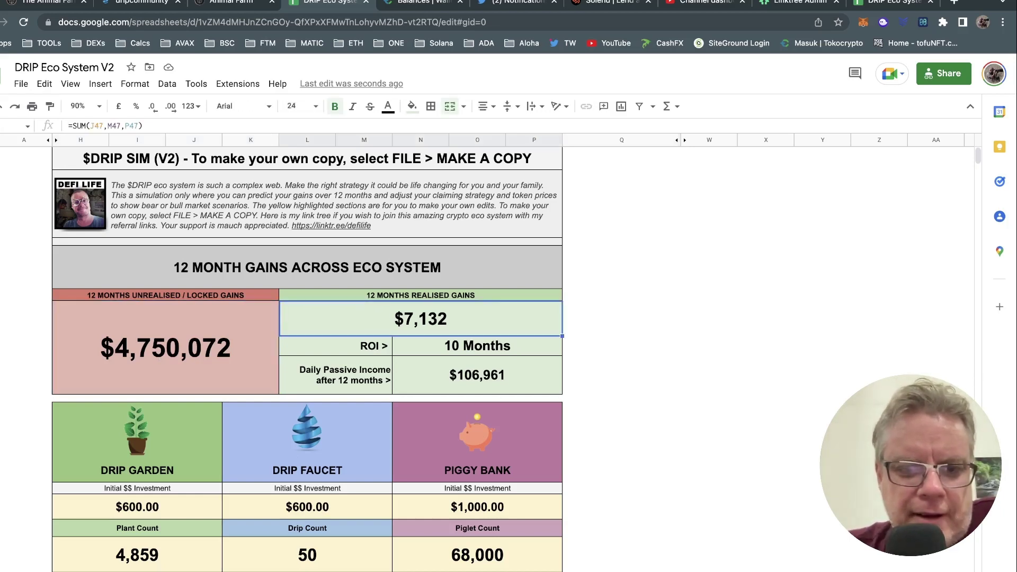
scroll(628, 417, down, 5)
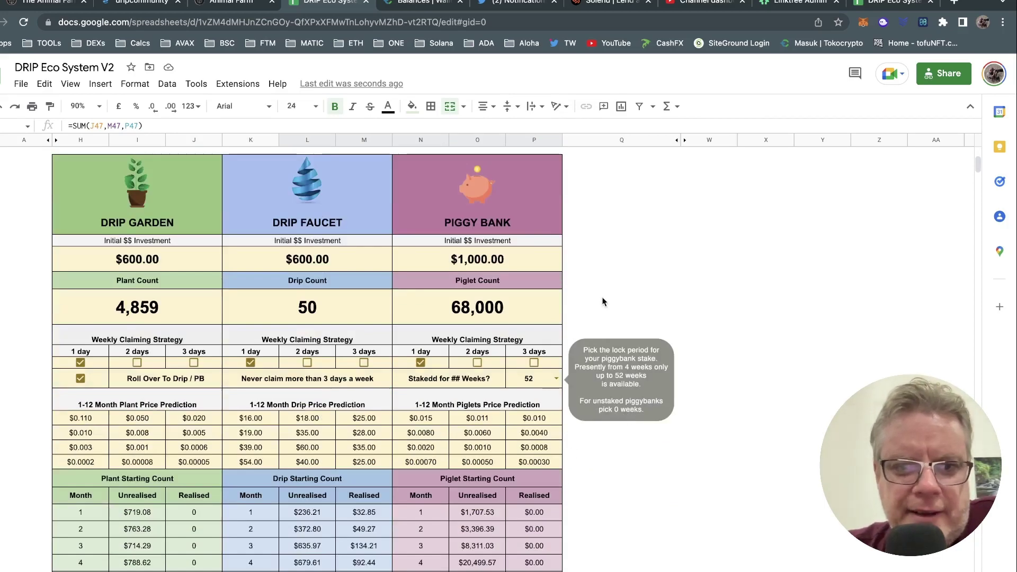
scroll(602, 296, up, 5)
Set the piggybank's Staked for ## Weeks option to 4
scroll(536, 356, down, 3)
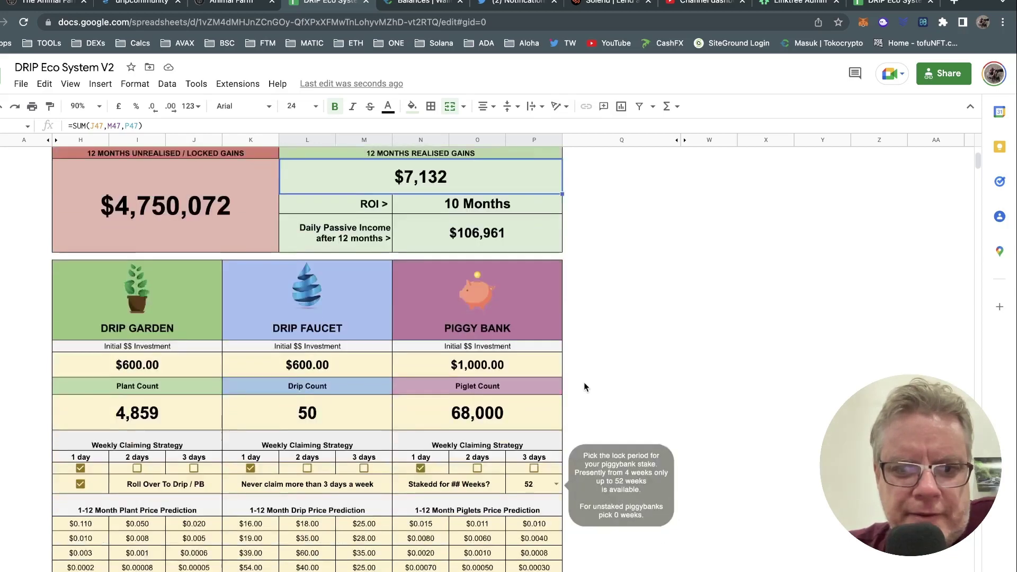
click(555, 459)
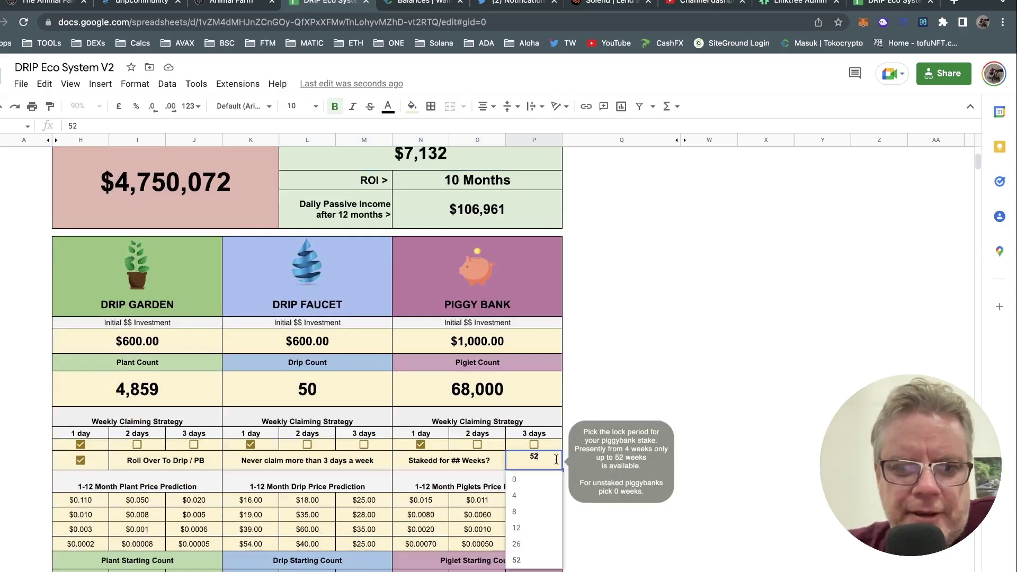
click(534, 493)
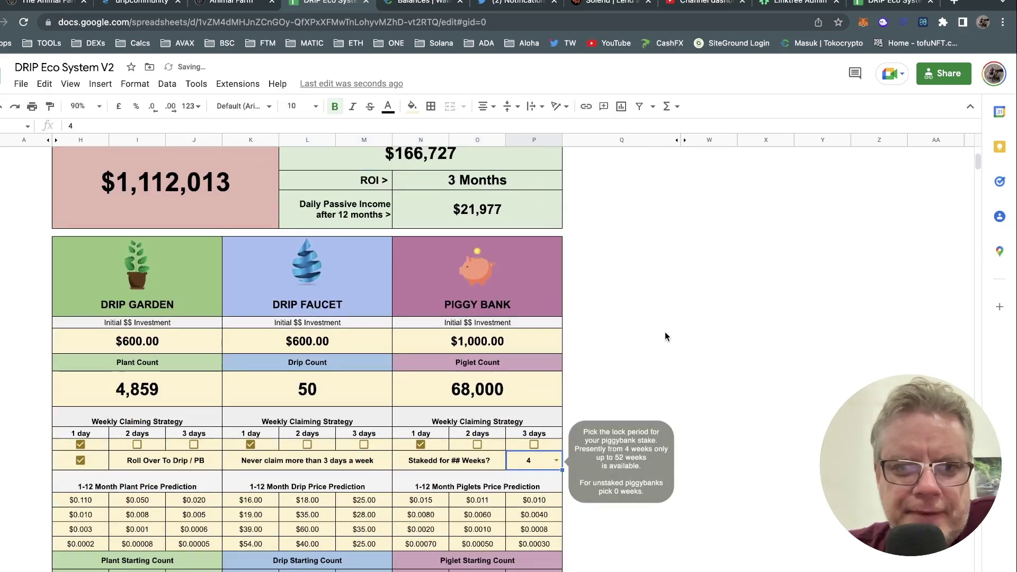
Check the realised gains, daily passive income, ROI and unrealised gains for the 4-week stake
scroll(665, 334, up, 3)
click(393, 299)
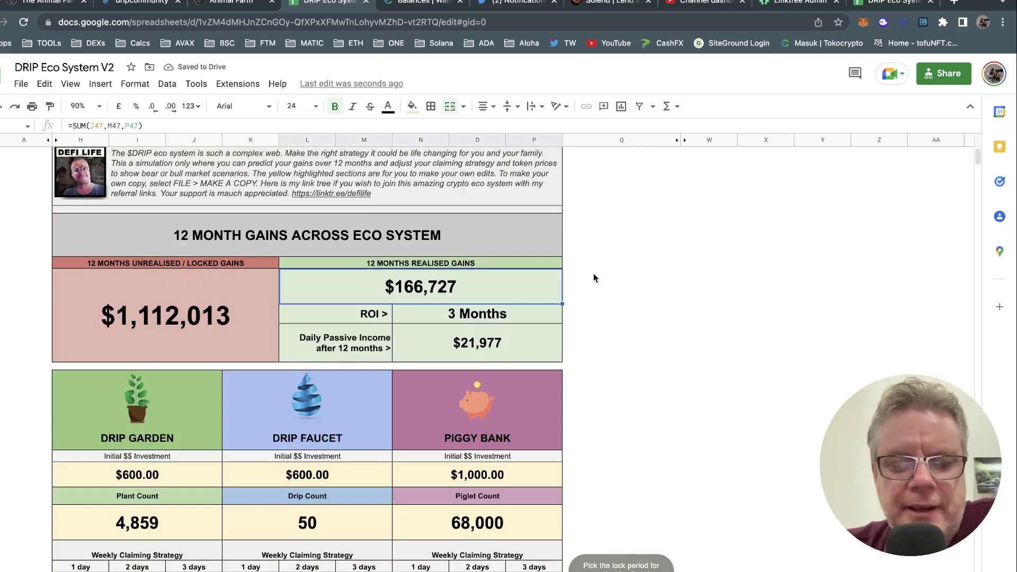
scroll(619, 322, down, 4)
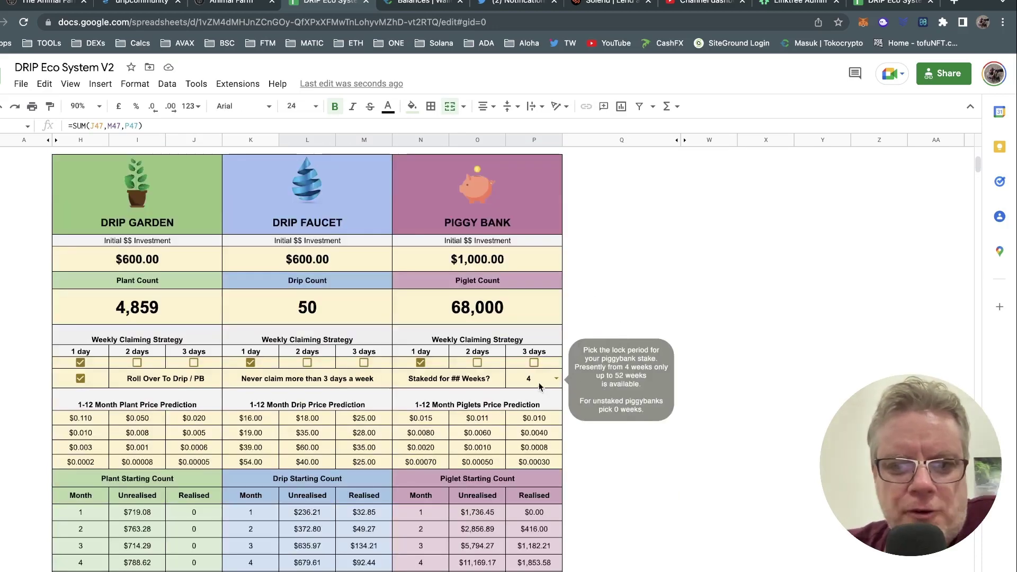
scroll(630, 315, up, 4)
click(508, 344)
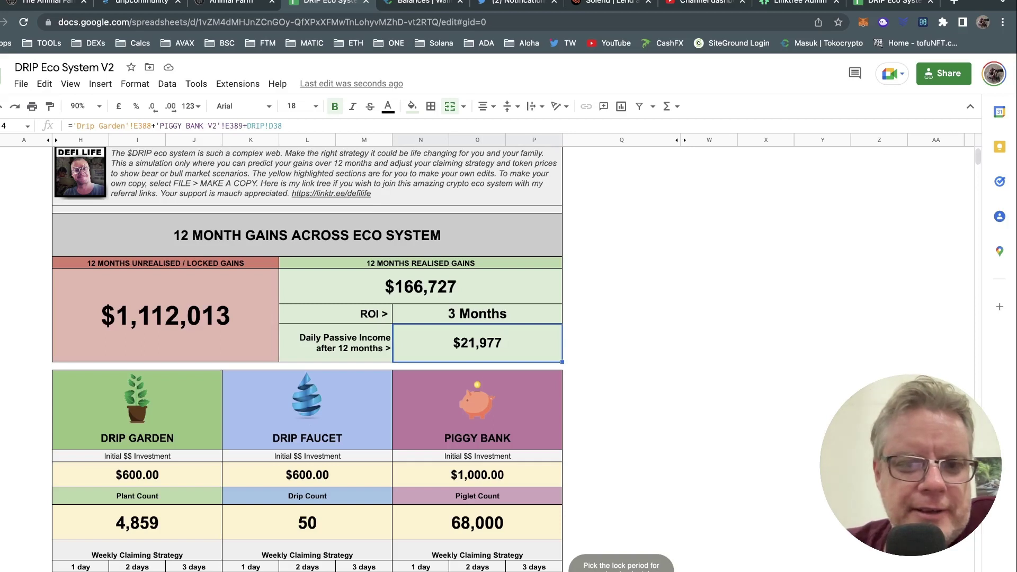
click(483, 314)
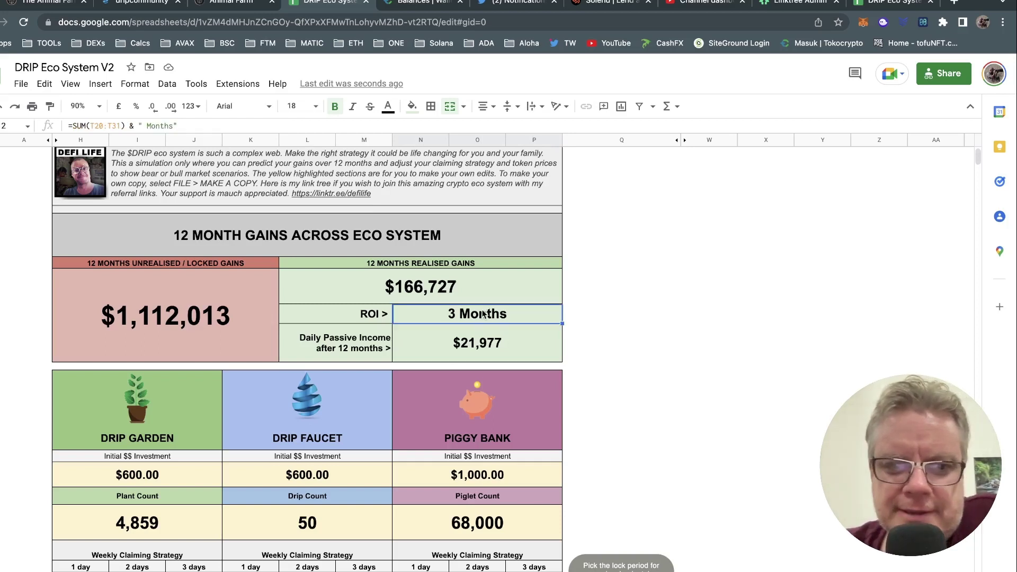
click(151, 332)
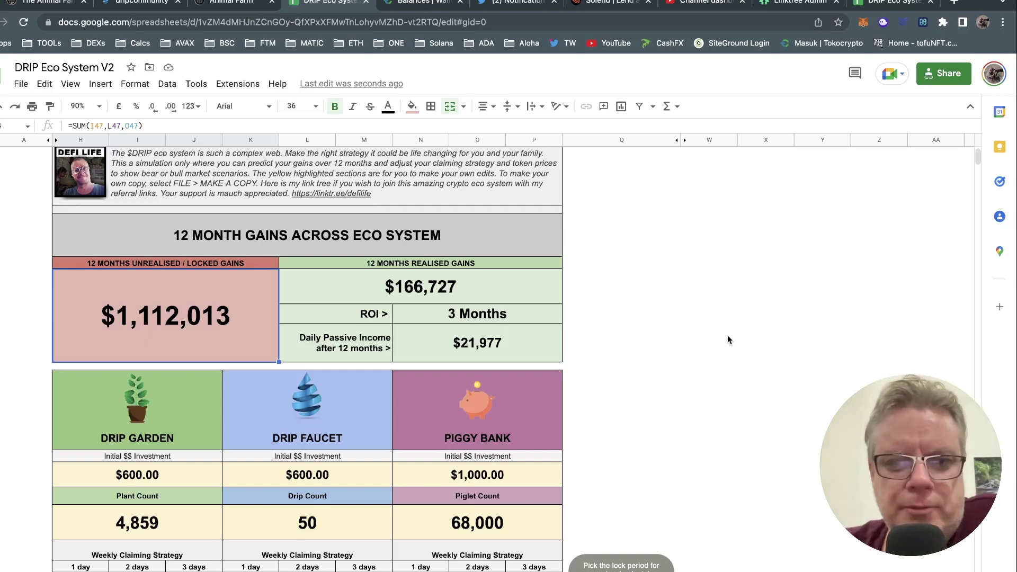
View the introductory note at the head of the simulation sheet
scroll(727, 337, down, 5)
scroll(727, 337, up, 6)
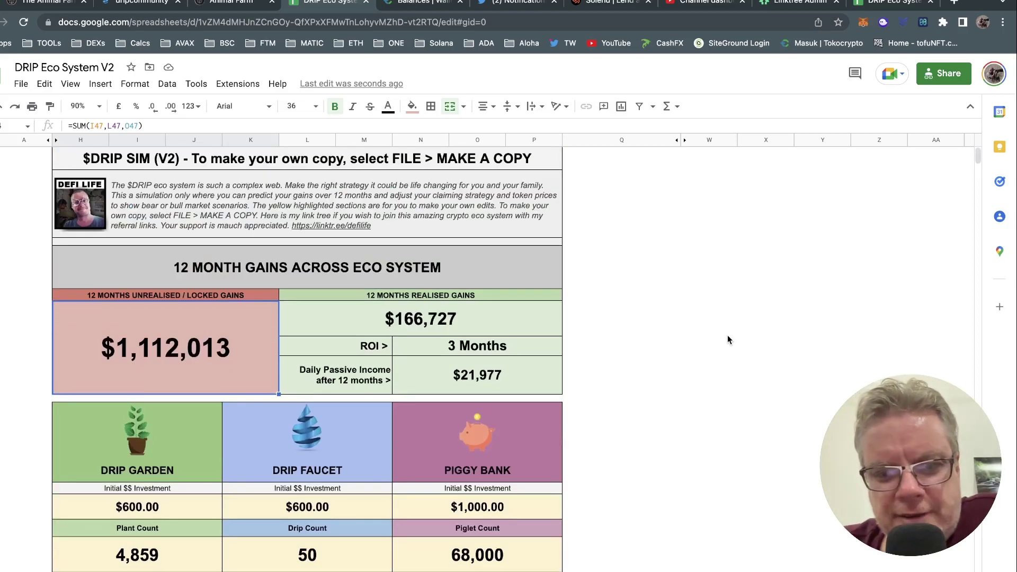
click(371, 211)
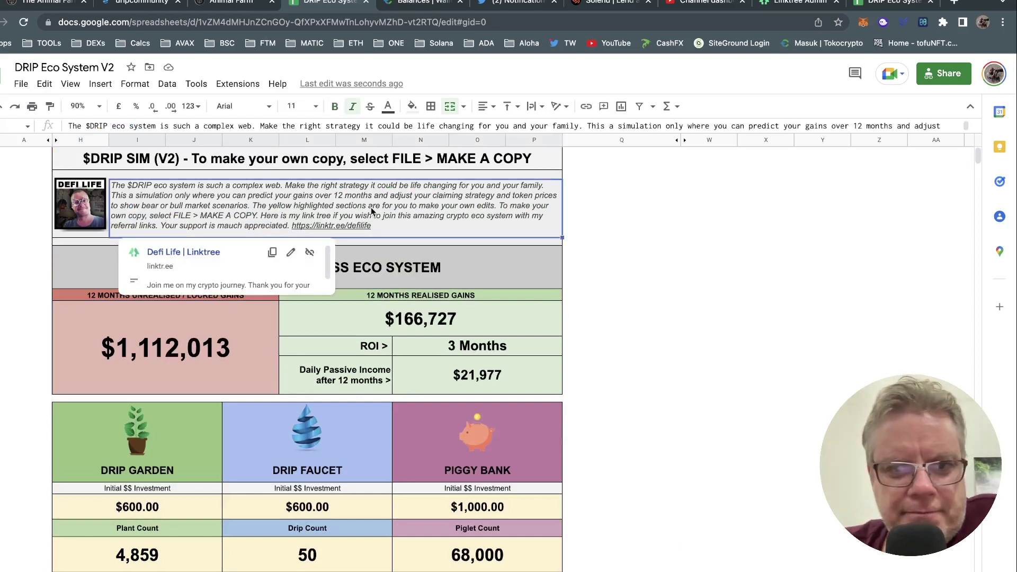
click(701, 262)
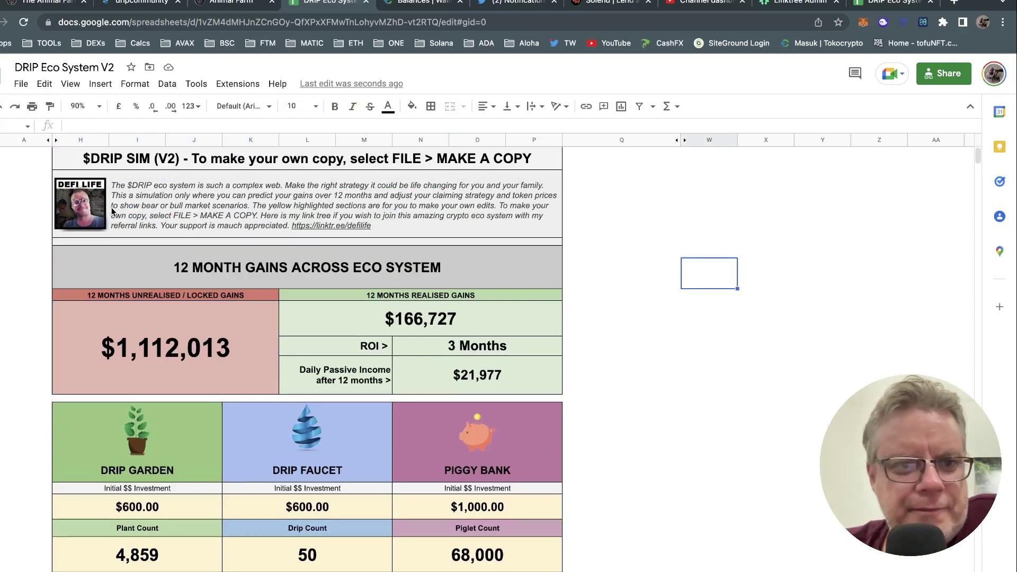
click(15, 222)
View the lock periods offered in the piggybank's Staked for ## Weeks option
scroll(605, 370, down, 3)
mouse_move(552, 460)
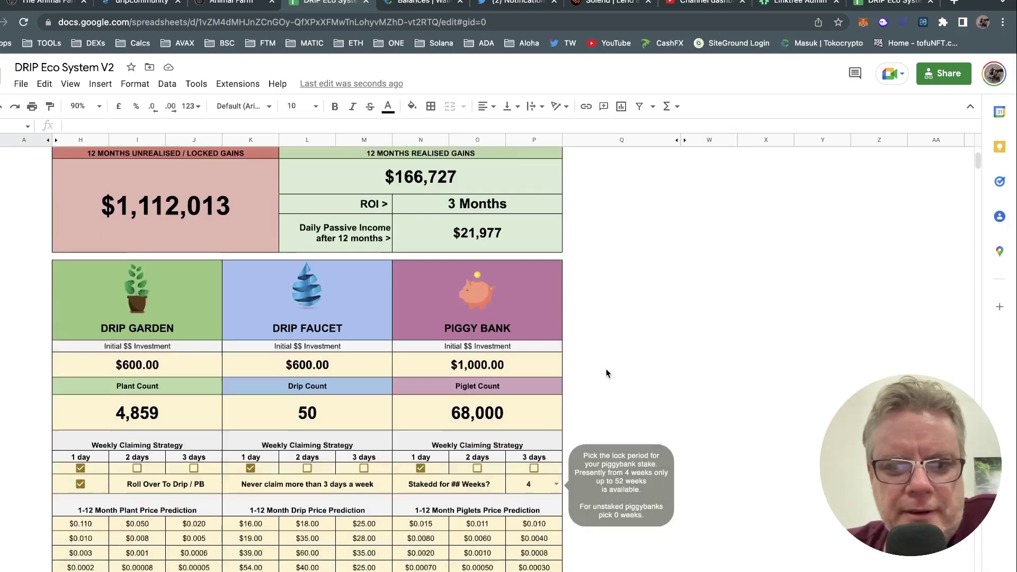
double_click(553, 459)
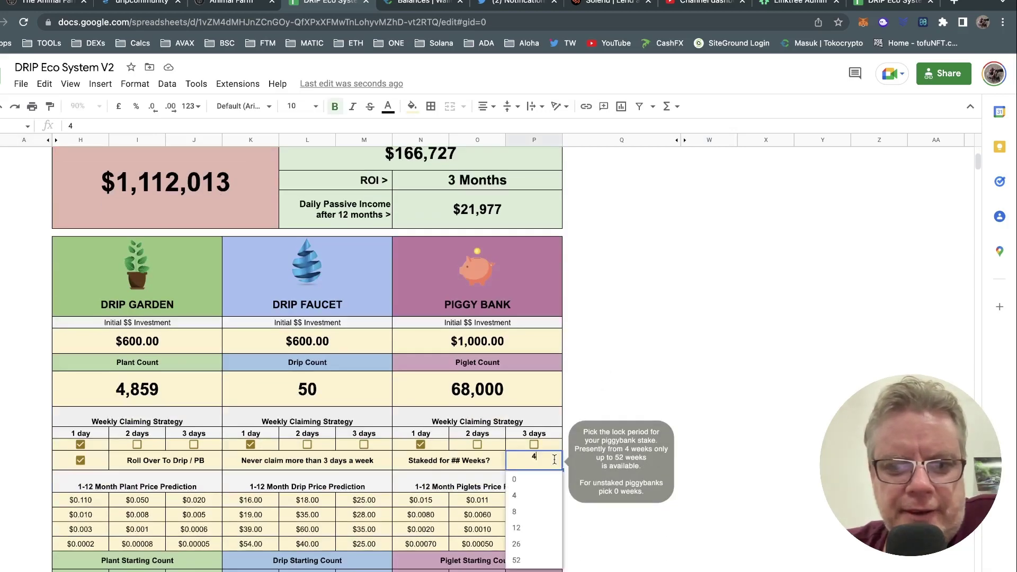
click(758, 306)
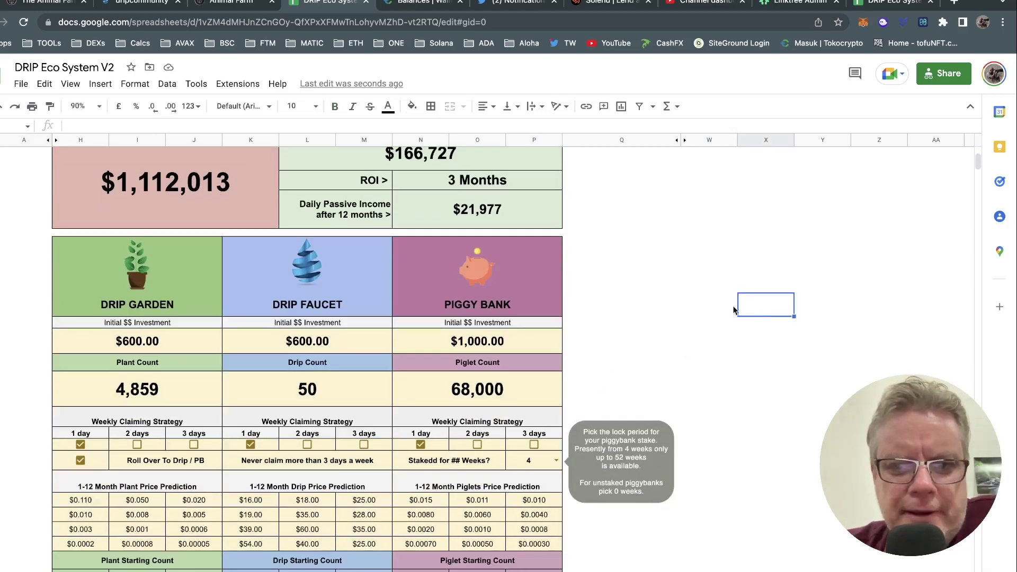